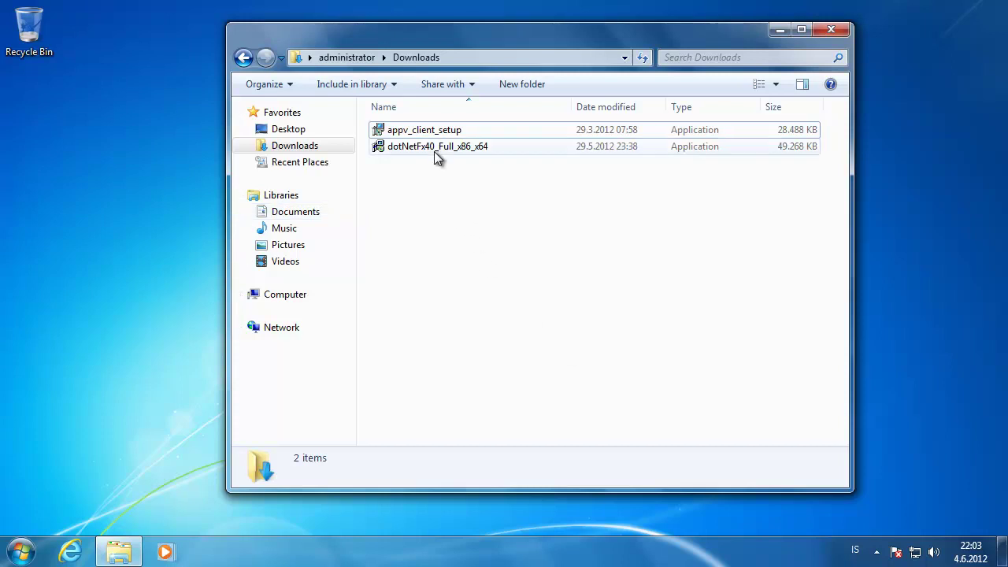
- Install .NET Framework 4 from dotNetFx40_Full_x86_x64, accepting the license terms
click(434, 152)
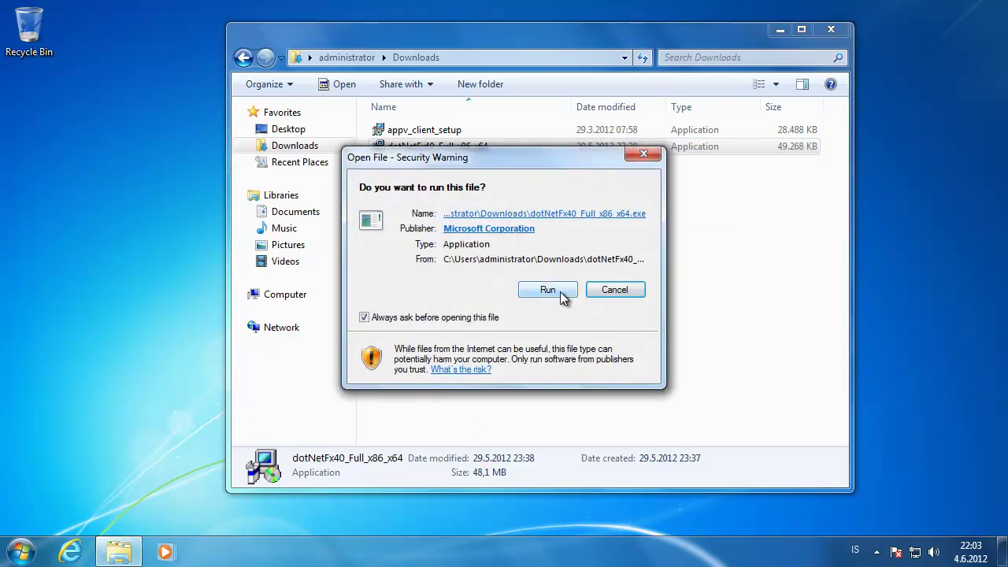
click(549, 290)
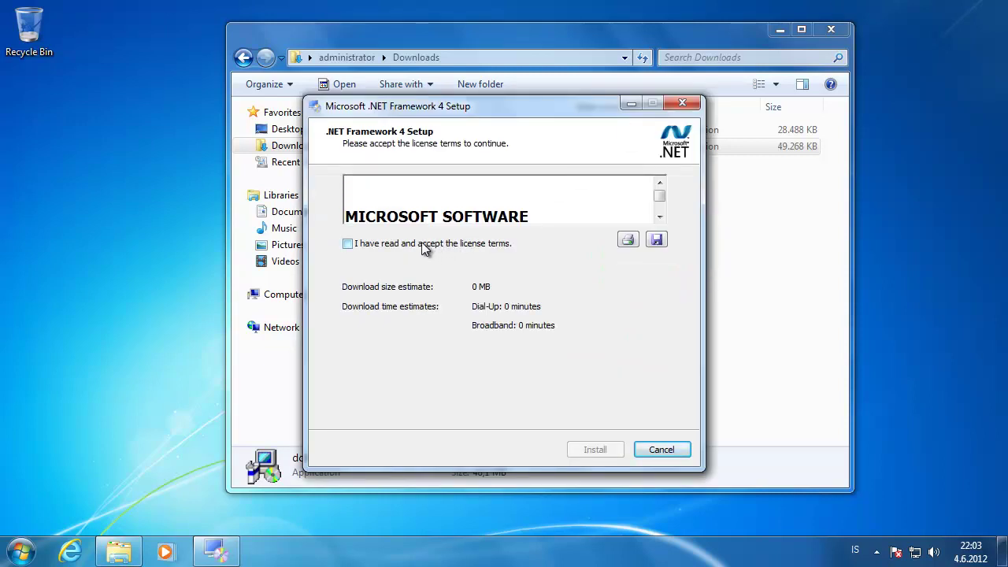
click(347, 244)
click(594, 450)
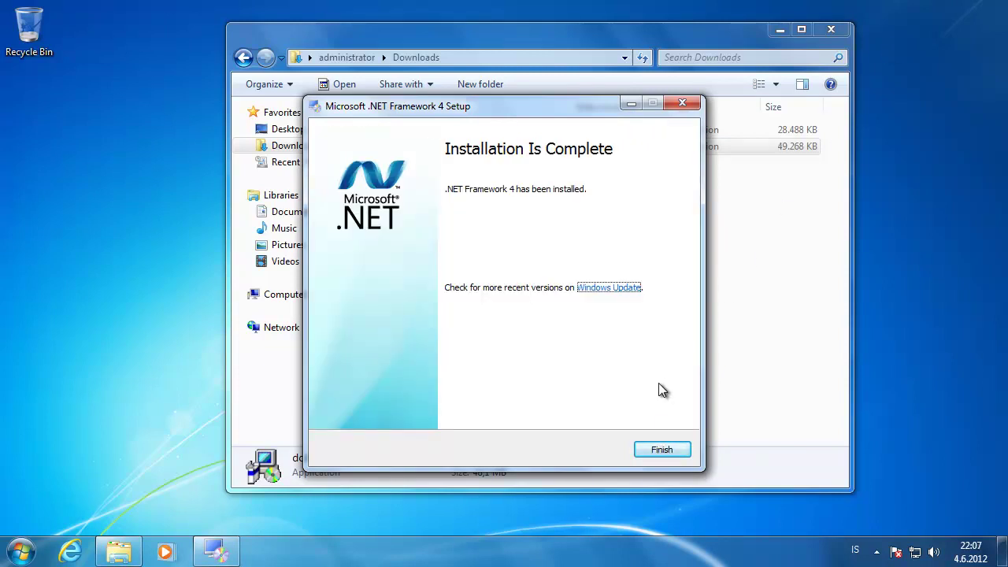
click(653, 453)
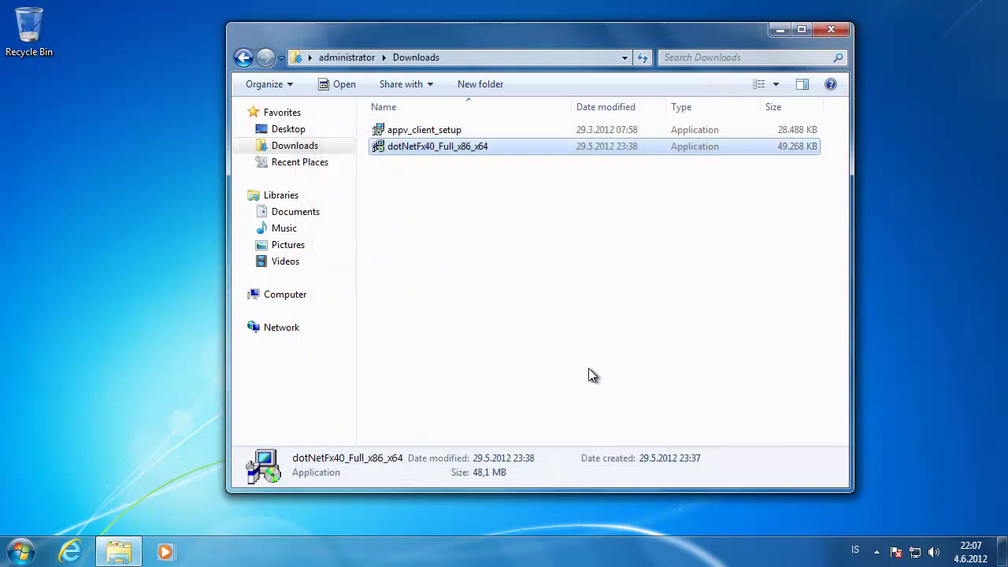
- Install the App-V 5.0 Beta client as administrator, accepting the license and opting into Microsoft Update
double_click(465, 130)
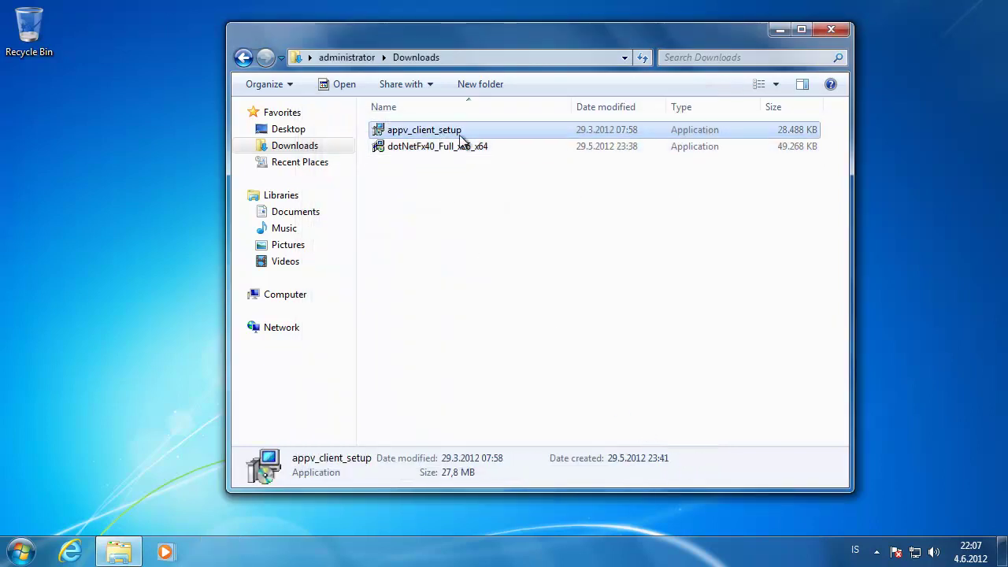
right_click(460, 130)
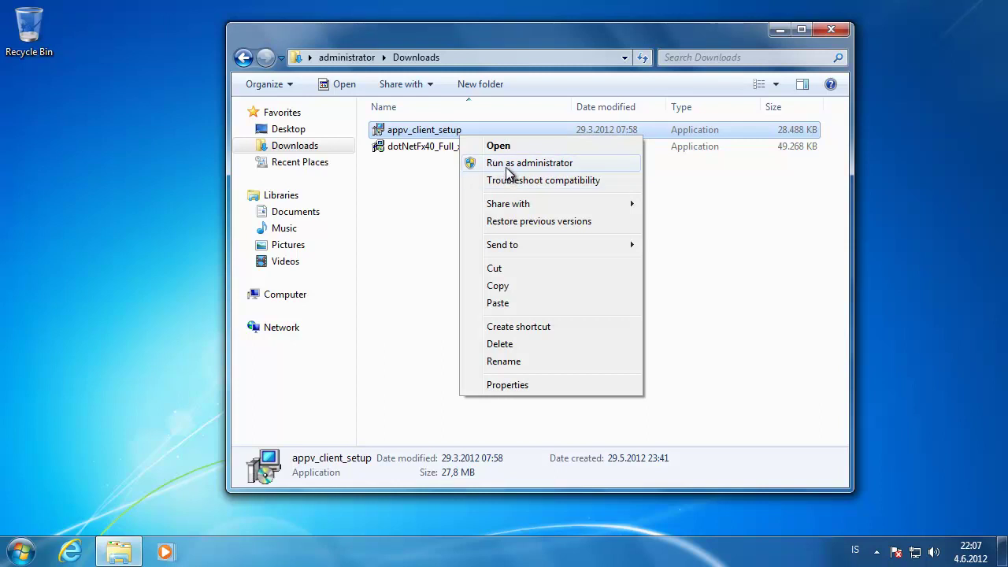
click(512, 166)
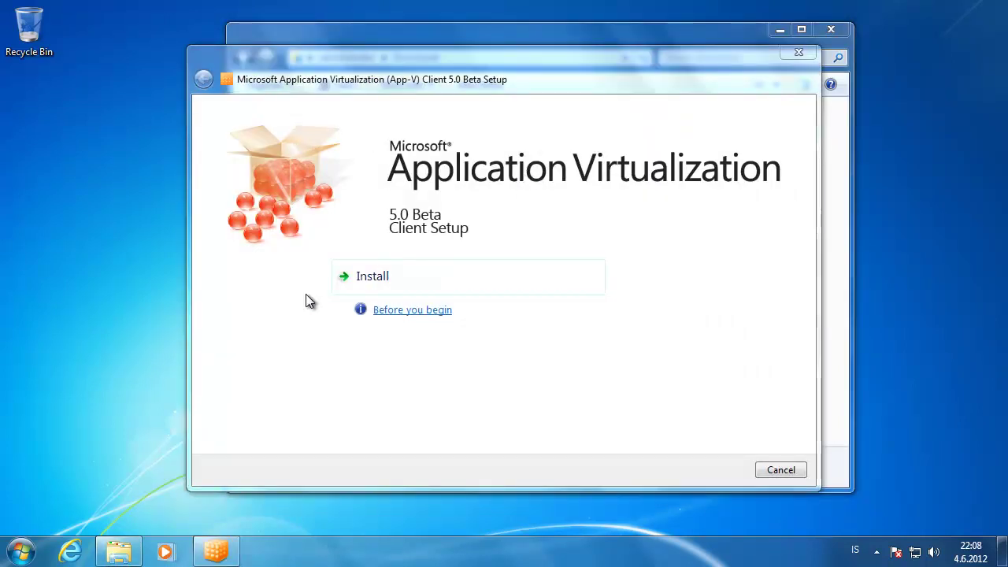
click(386, 279)
click(319, 423)
click(717, 485)
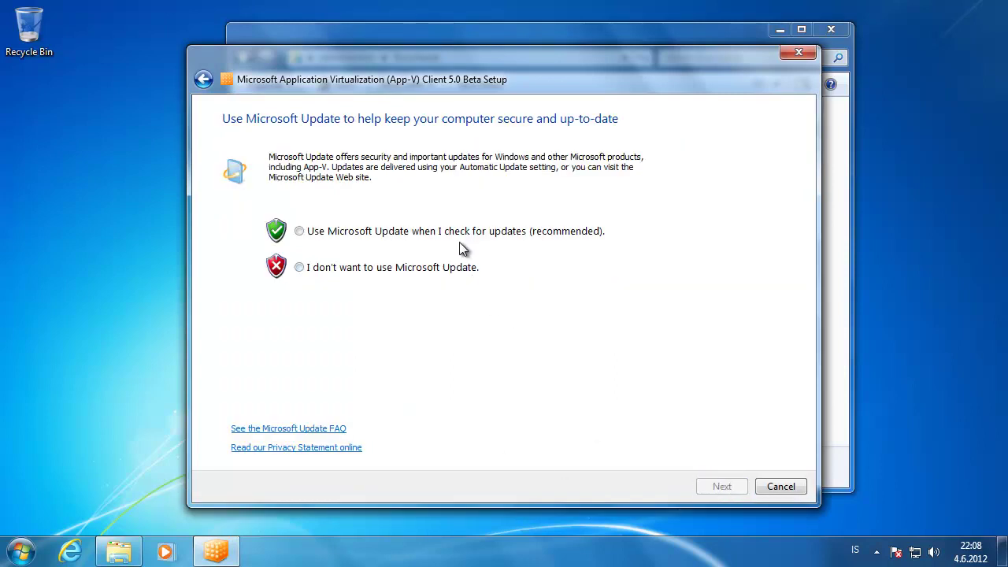
click(471, 236)
click(723, 486)
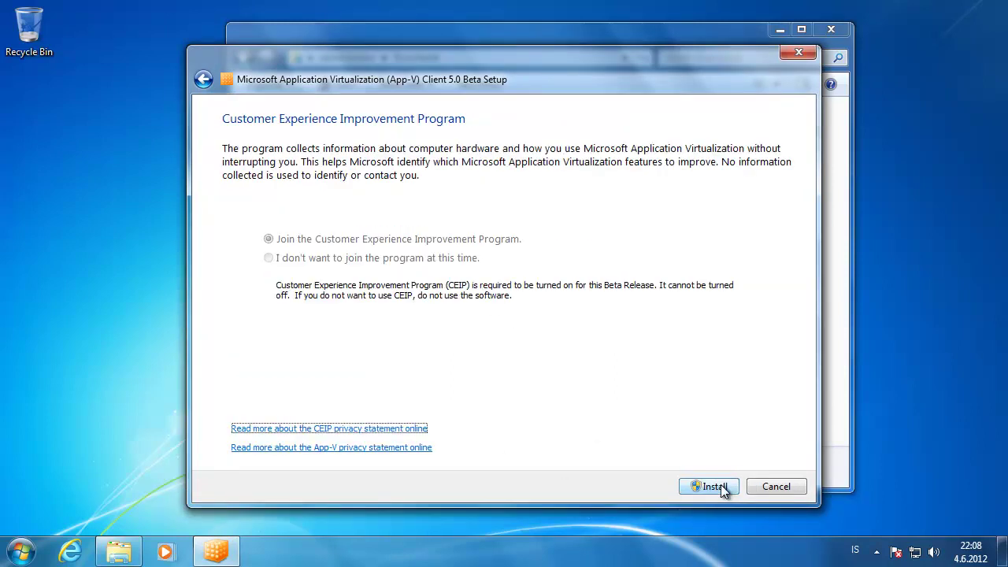
click(721, 488)
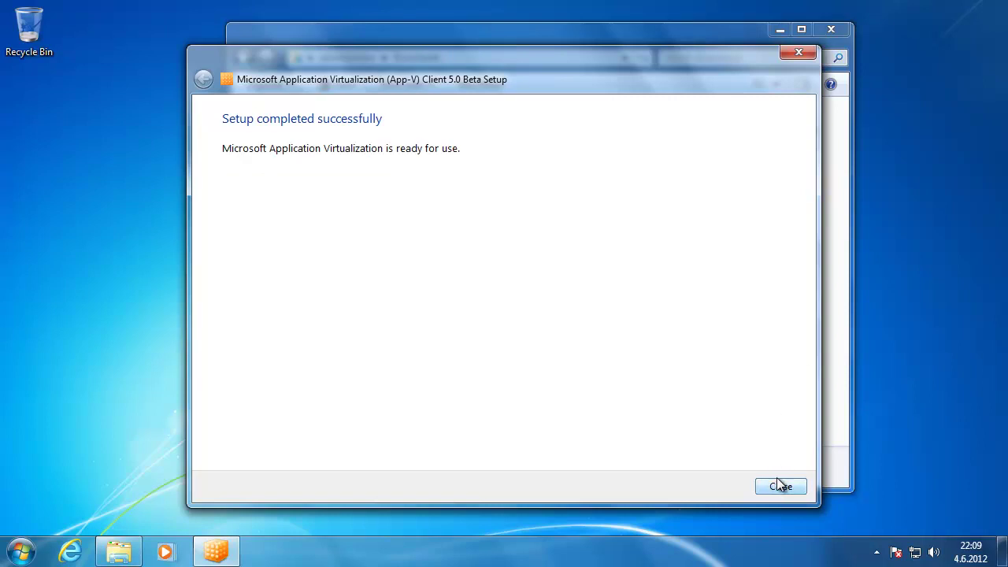
click(780, 485)
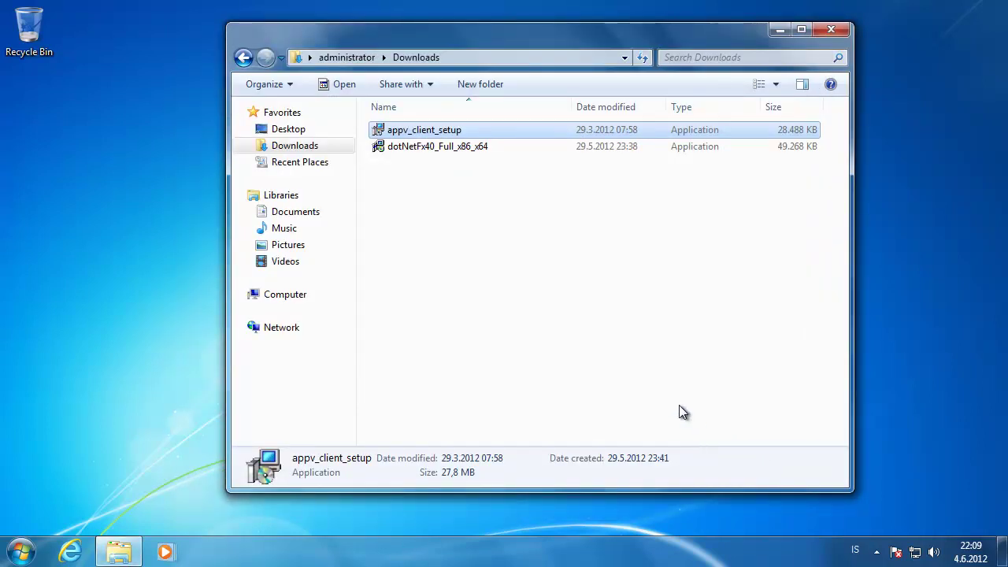
- Search the Start menu for 'power' and launch Windows PowerShell as administrator
click(21, 551)
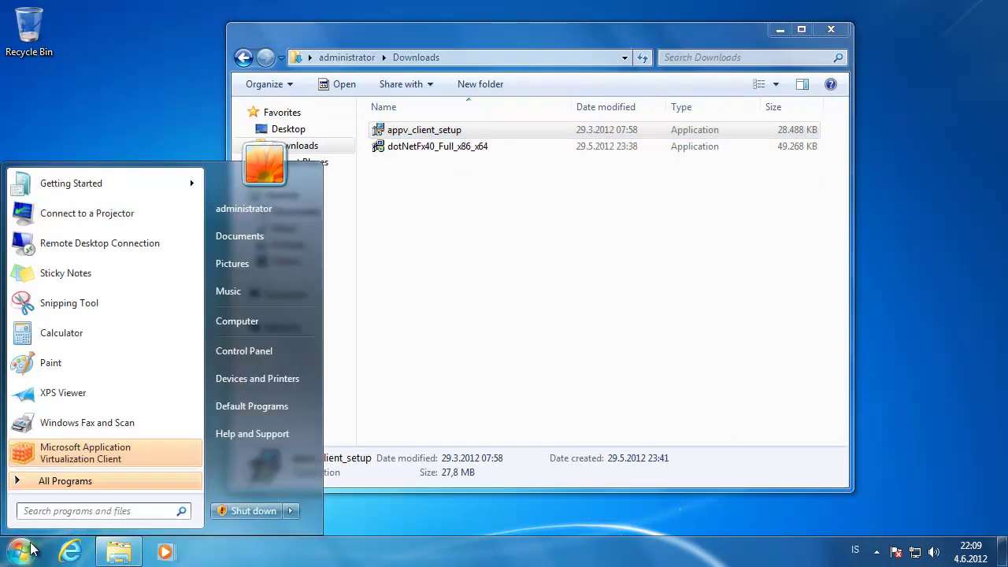
click(84, 480)
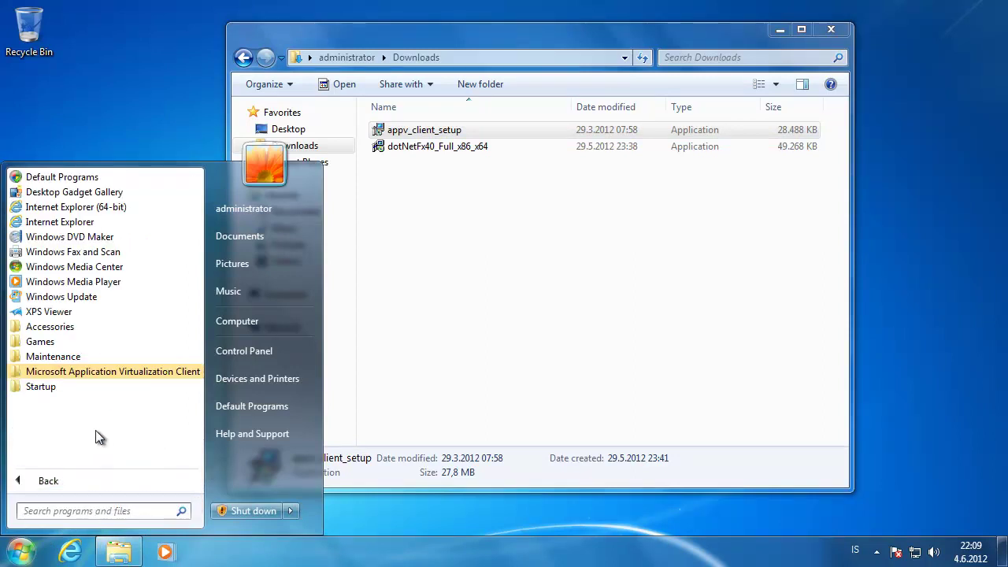
click(86, 508)
text(power)
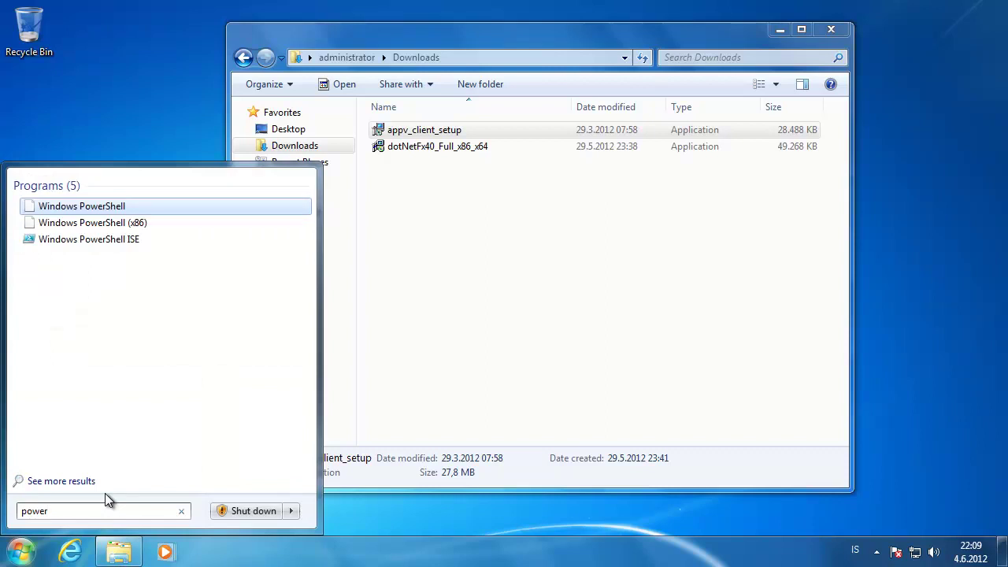
click(100, 207)
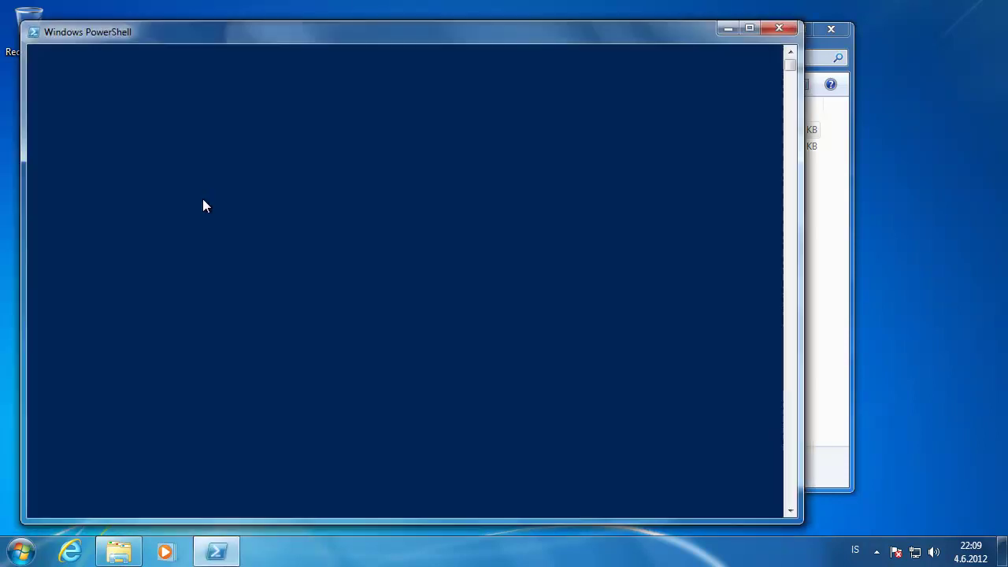
drag(355, 43, 408, 48)
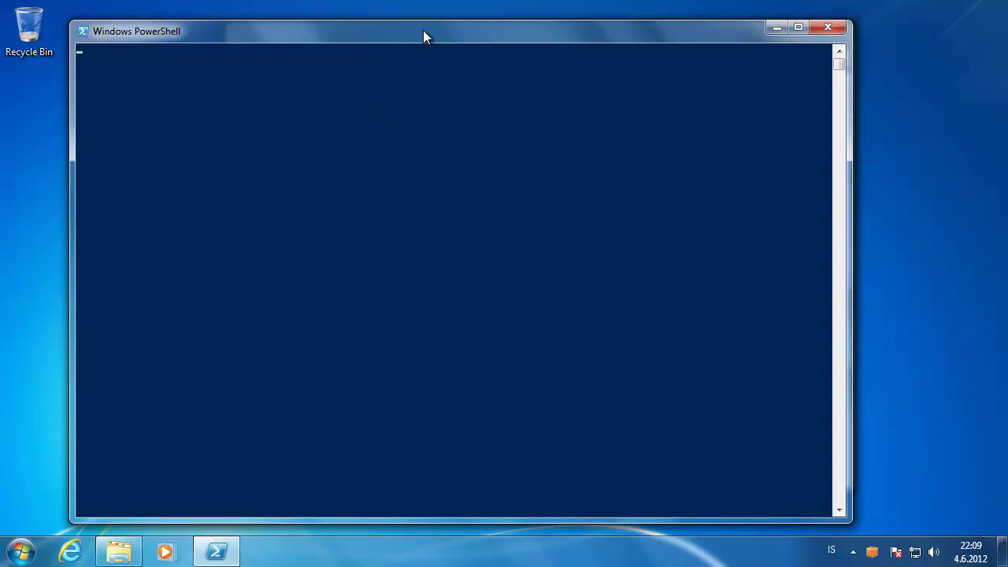
drag(423, 32, 443, 26)
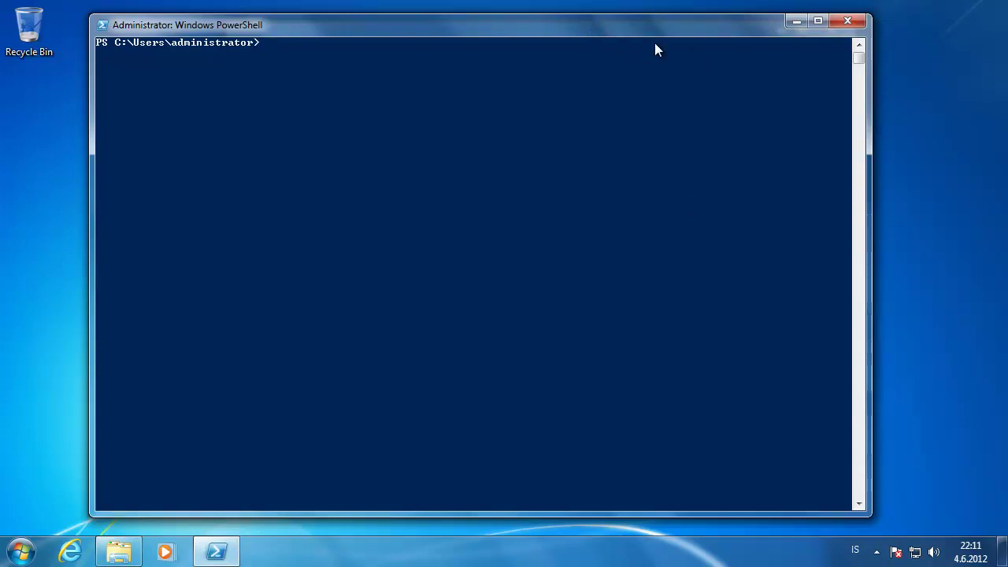
- Set the execution policy to RemoteSigned, confirming with Y, and re-import the appvclient module
text(import-module appvclient)
key(Return)
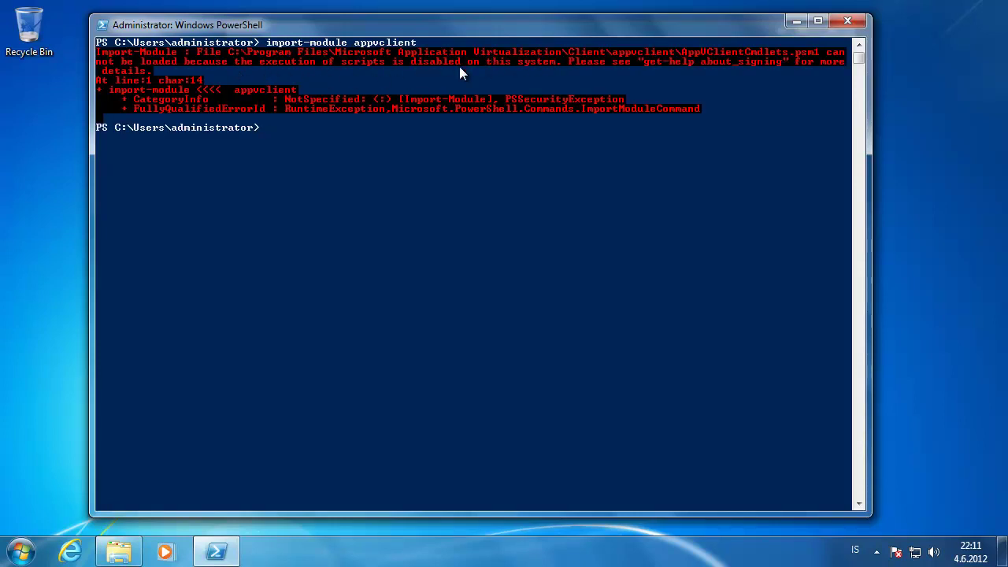
text(set-remot)
key(BackSpace)
key(BackSpace)
key(BackSpace)
text(e)
key(Tab)
text(remotesigned)
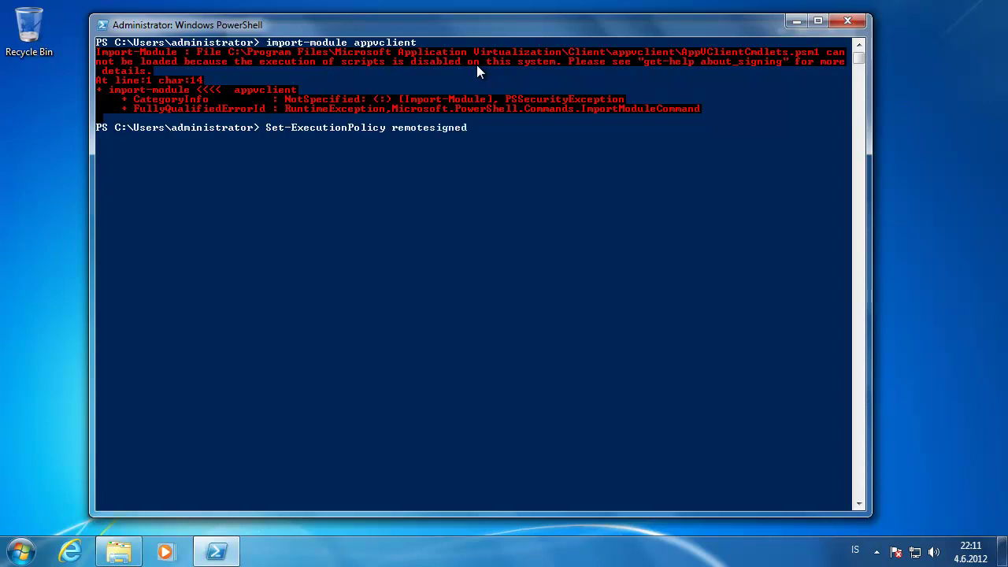
key(Return)
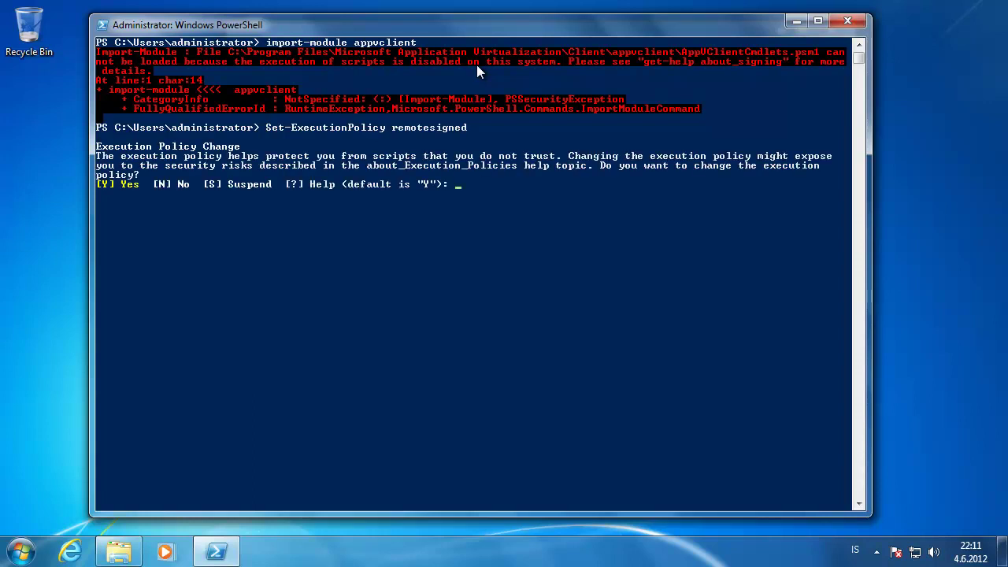
text(y)
key(Return)
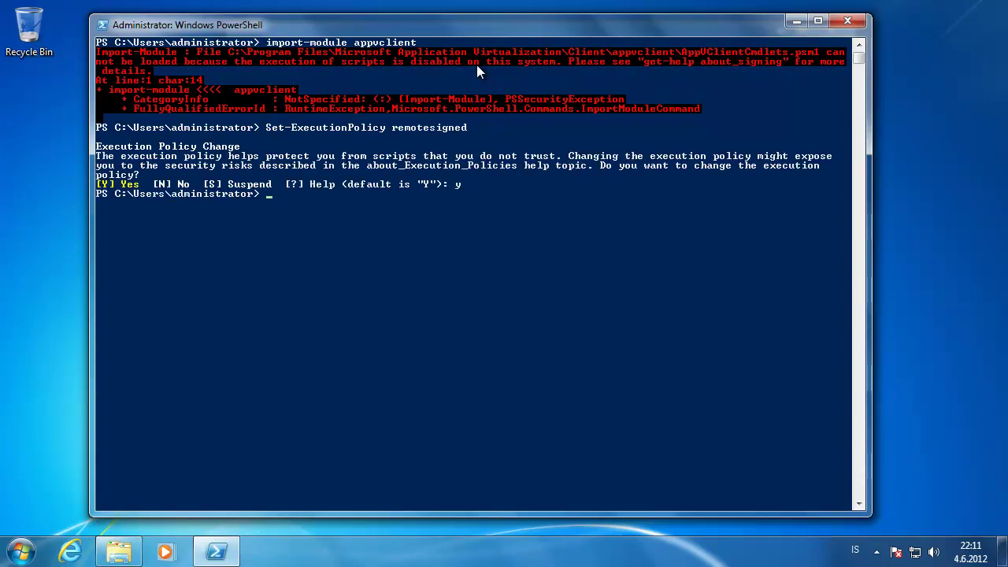
text(import-module appvclient)
key(Return)
text(add)
key(BackSpace)
key(BackSpace)
key(BackSpace)
key(BackSpace)
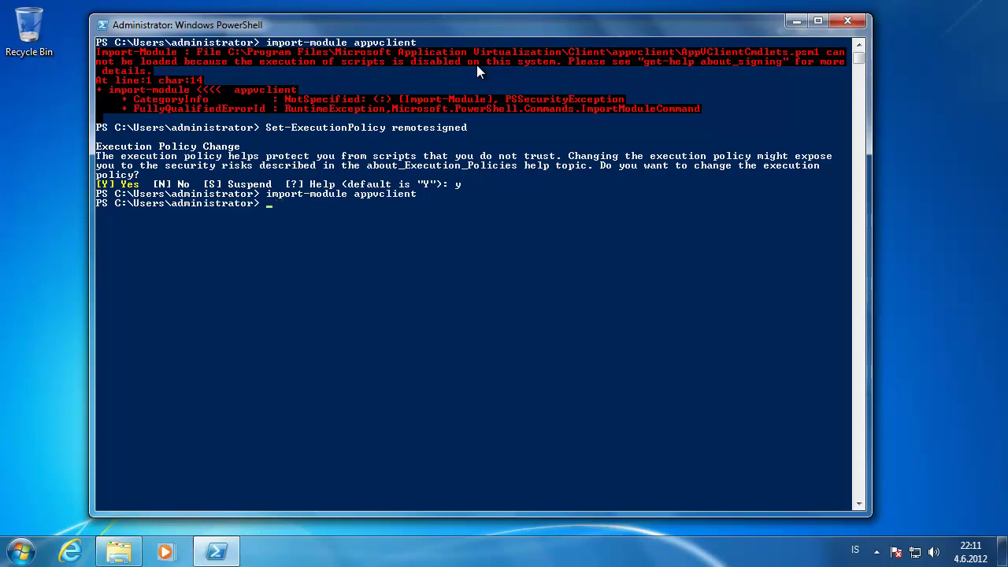
text(add-)
key(Tab)
key(Tab)
key(Tab)
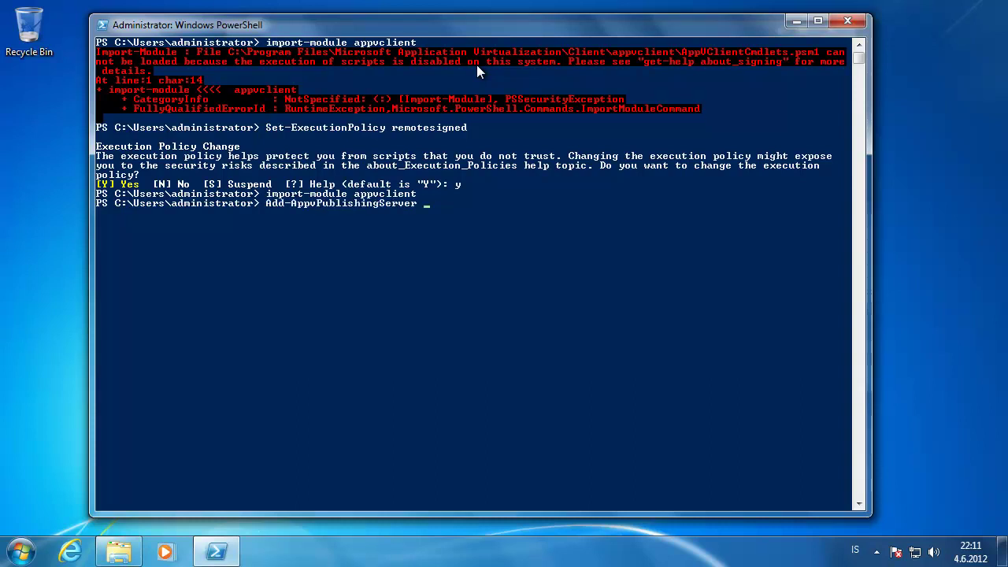
text(-Name AppVSe)
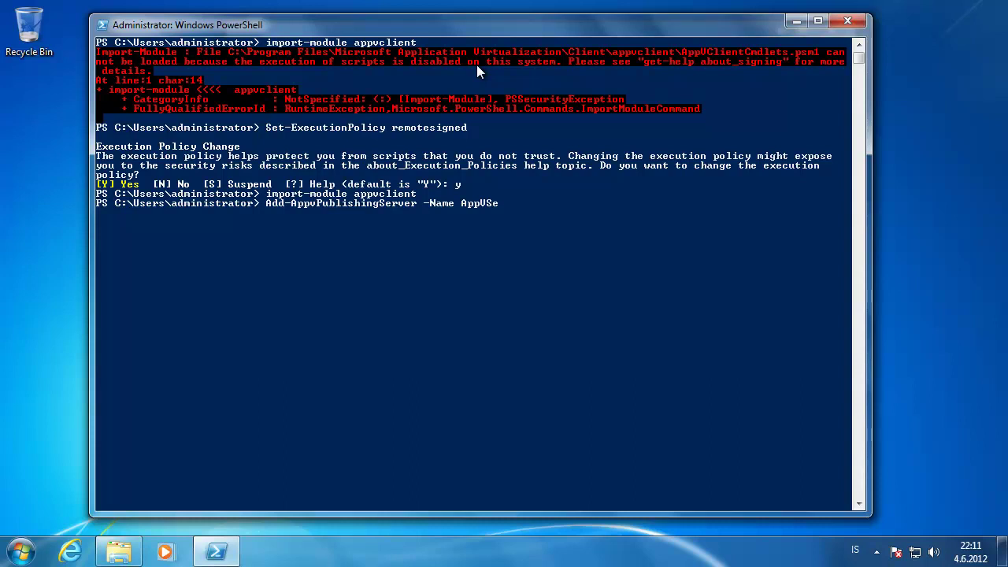
text(rver -htt)
key(BackSpace)
key(BackSpace)
key(Tab)
key(Tab)
text(http://appvs)
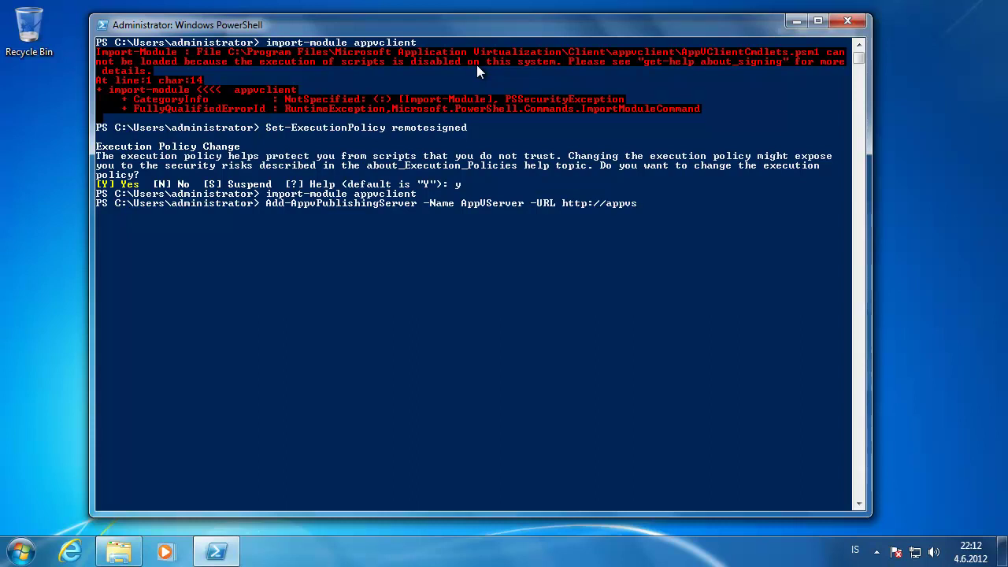
text(rv.appv.local:5053)
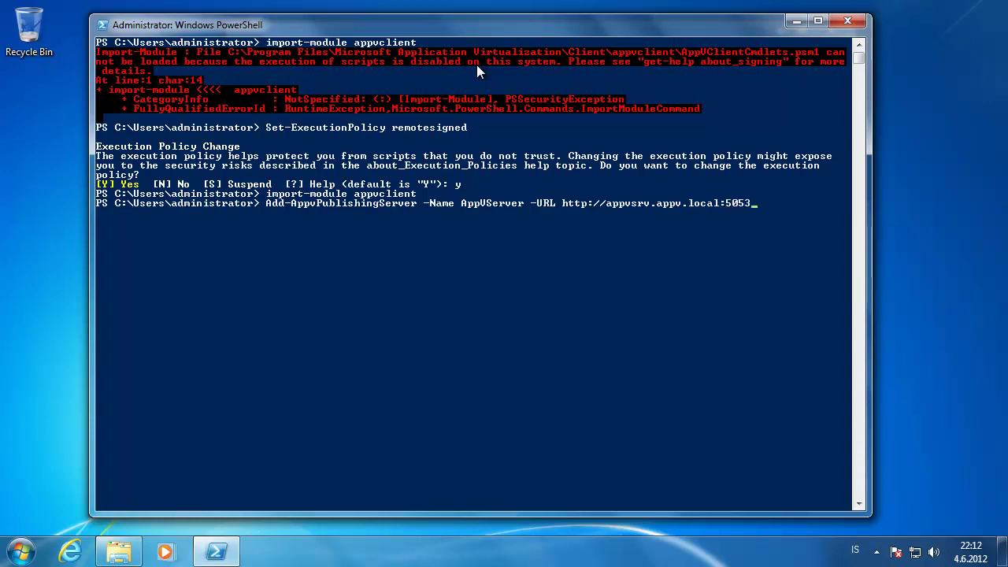
text(7)
key(Return)
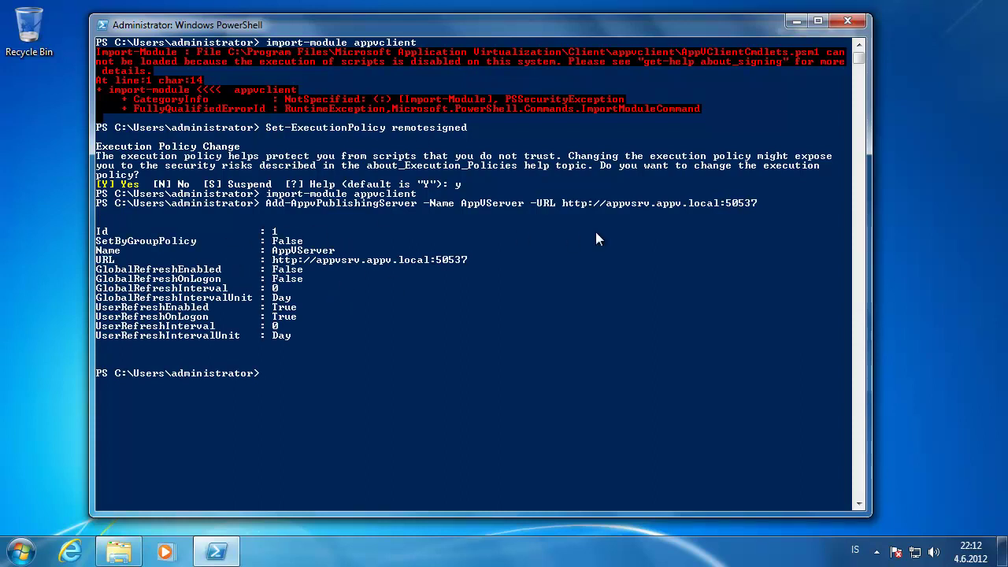
- Copy the publishing server URL from PowerShell and load it in Internet Explorer
click(562, 198)
drag(604, 204, 752, 203)
key(ctrl+c)
right_click(752, 203)
click(86, 547)
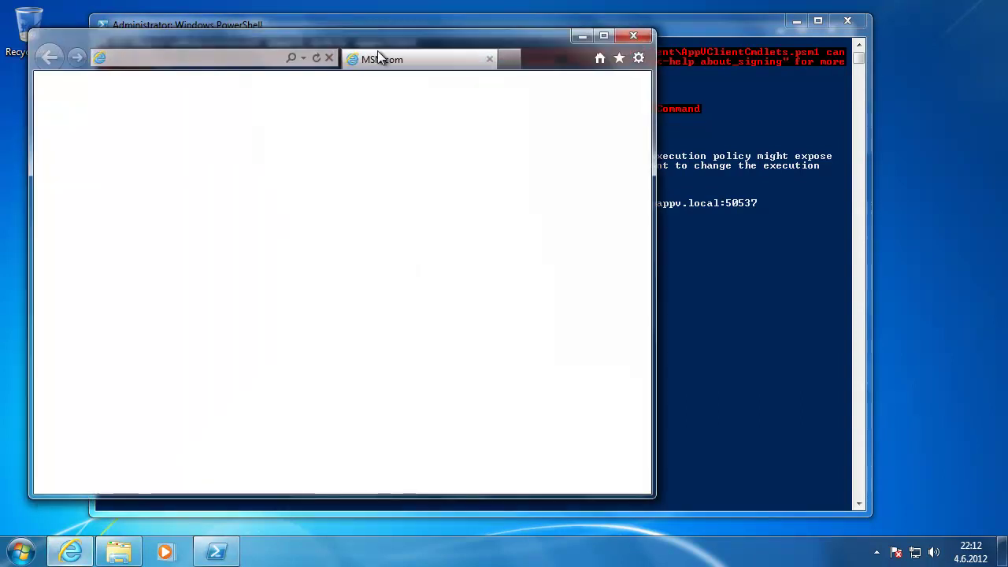
drag(377, 52, 716, 74)
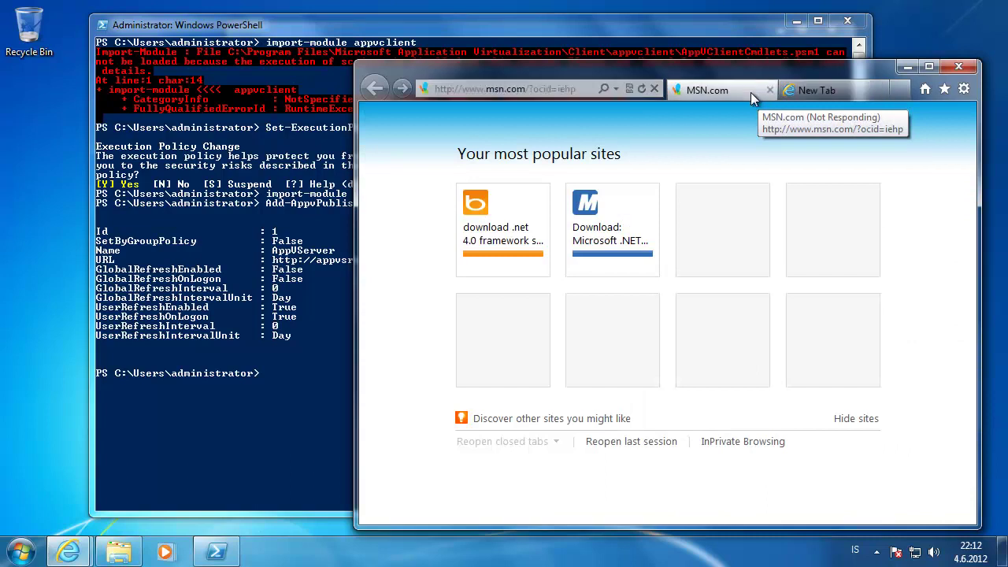
click(769, 89)
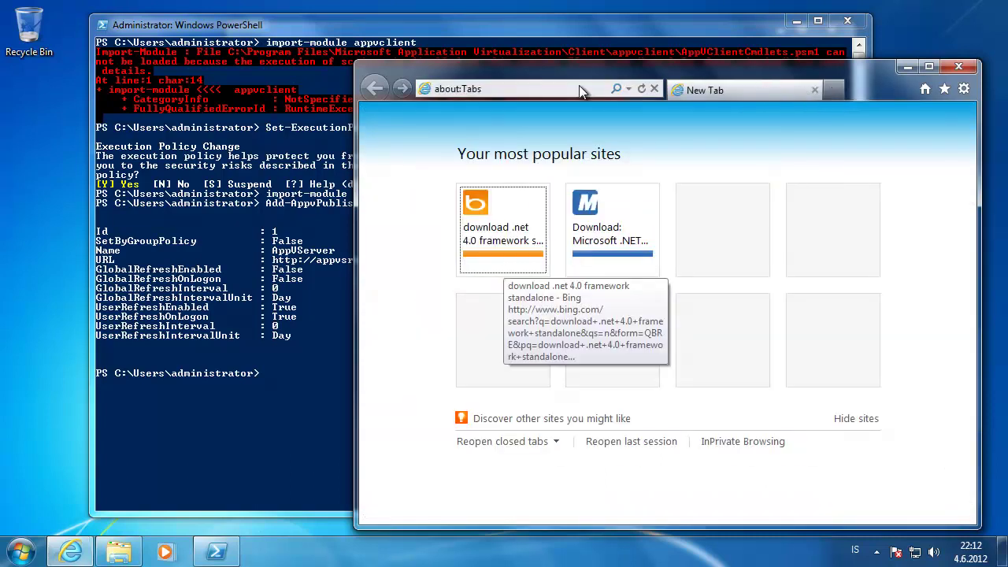
key(ctrl+v)
key(Return)
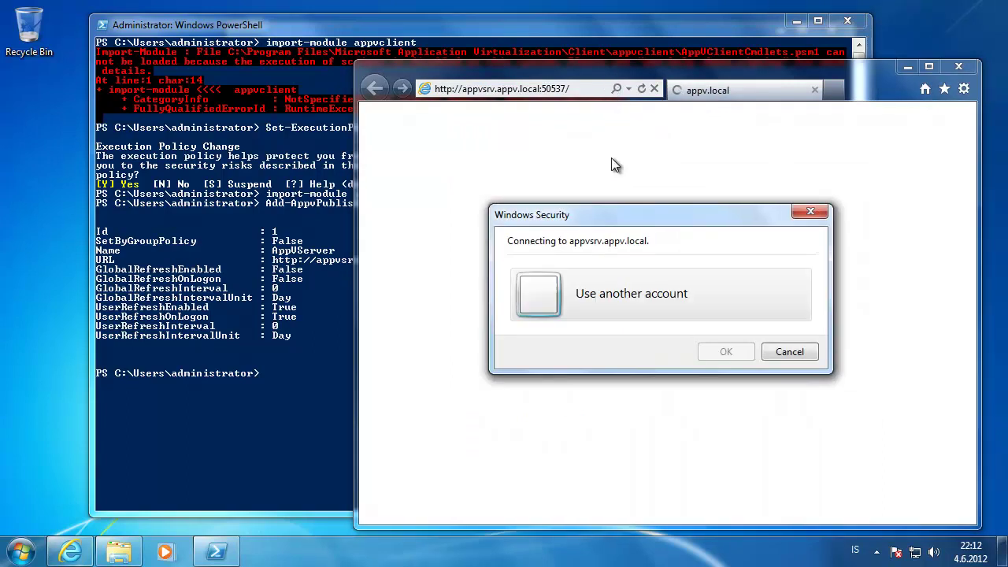
- Sign in with the domain administrator credentials to view the package list XML, then minimize the browser
click(667, 285)
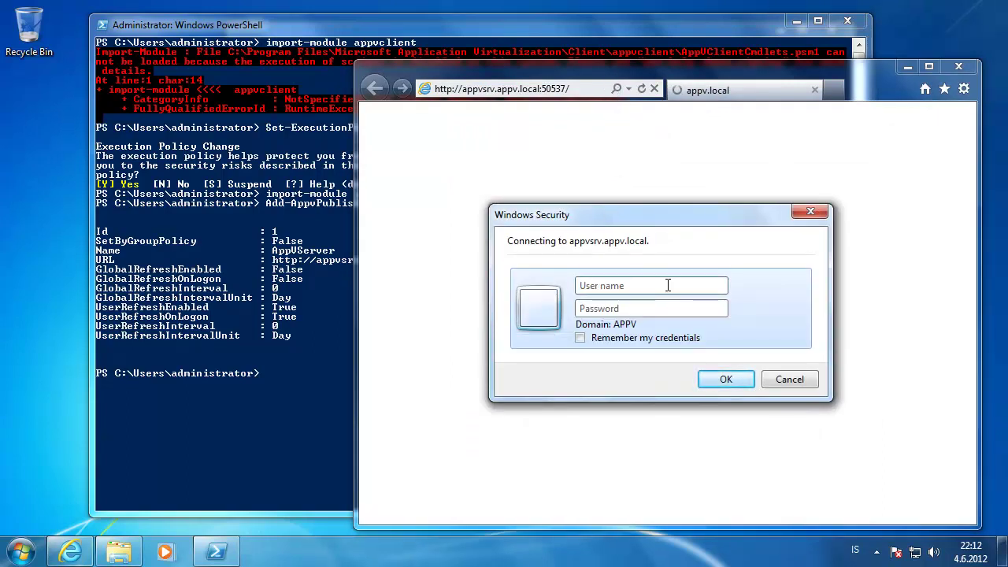
text(appv\administrator)
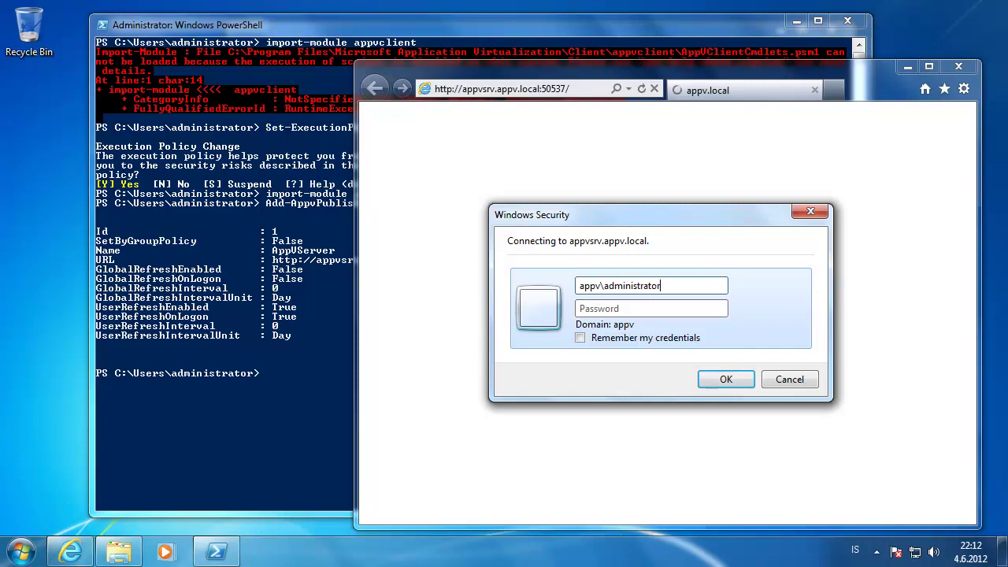
key(Tab)
text(••••••)
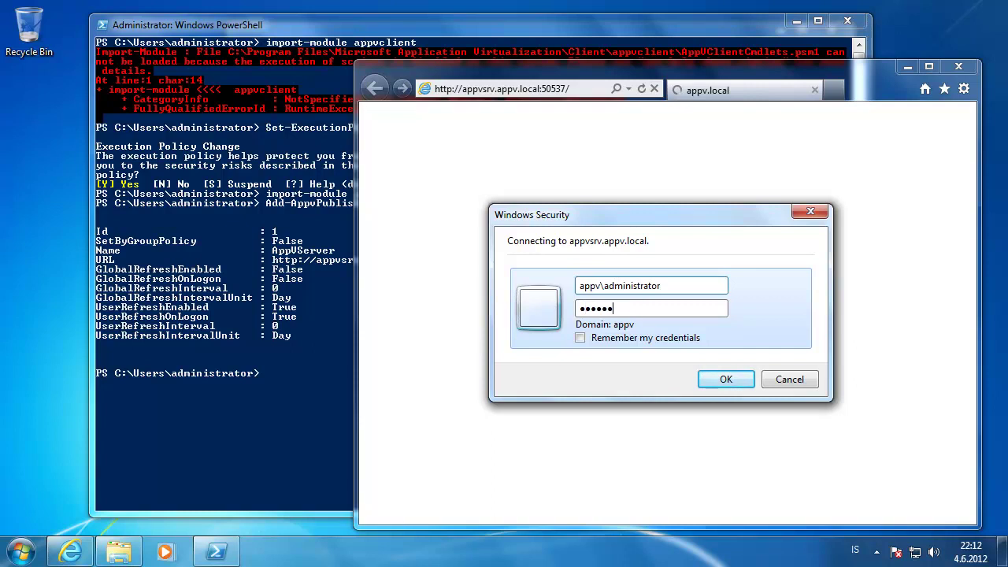
text(••••)
key(Return)
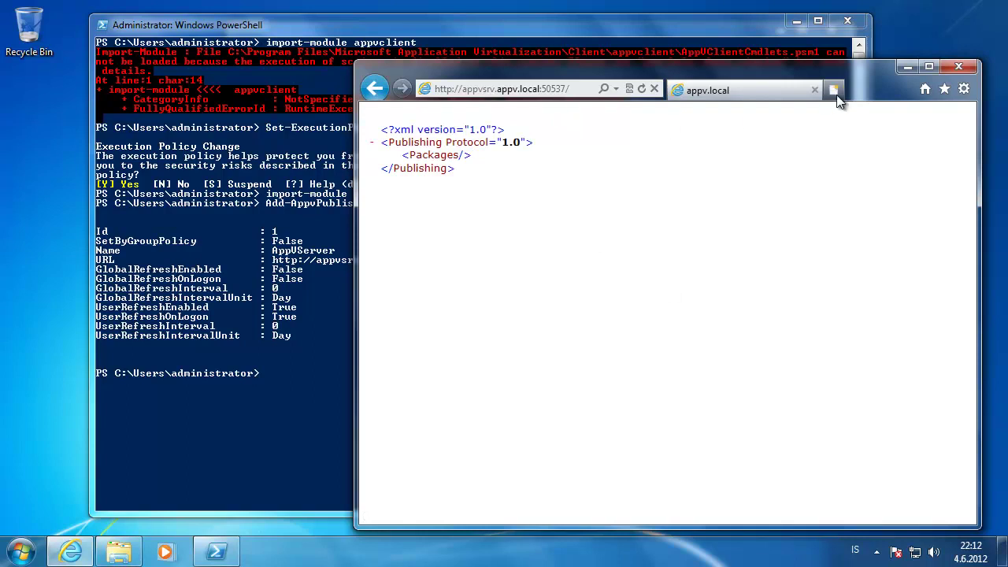
click(905, 68)
- Run Sync-AppvPublishingServer with ServerId 1, then bring Internet Explorer back up
click(612, 158)
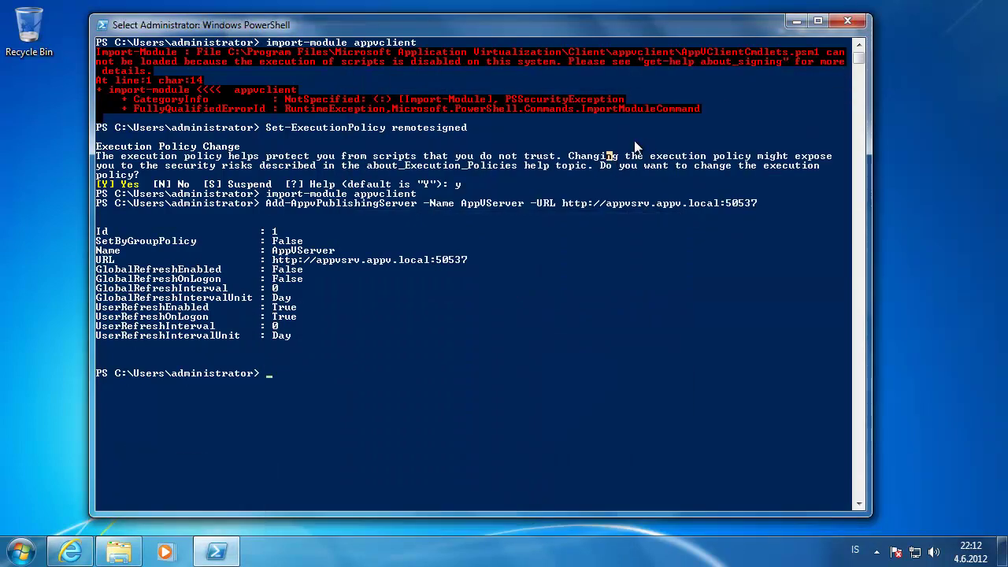
text(sync-)
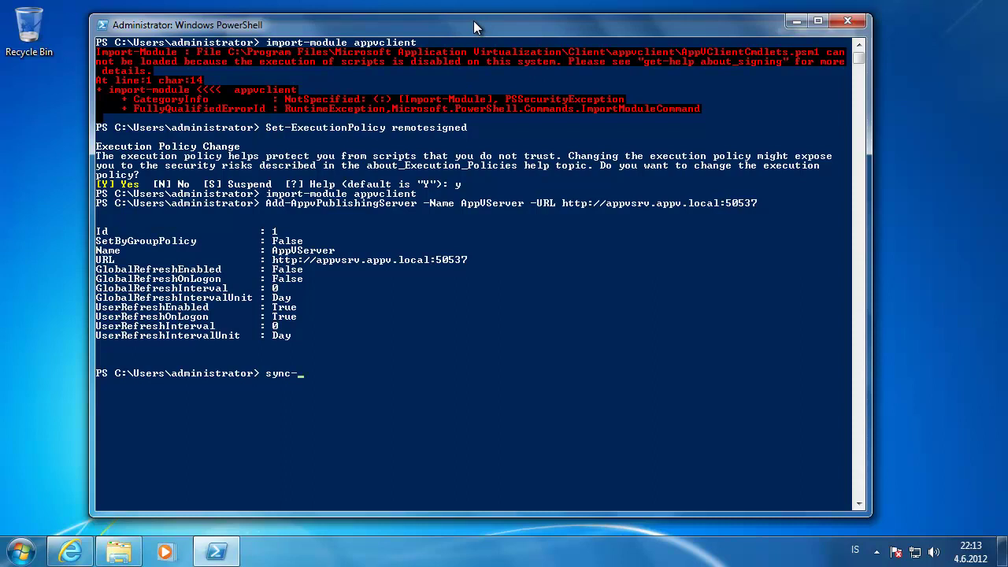
key(Tab)
key(Return)
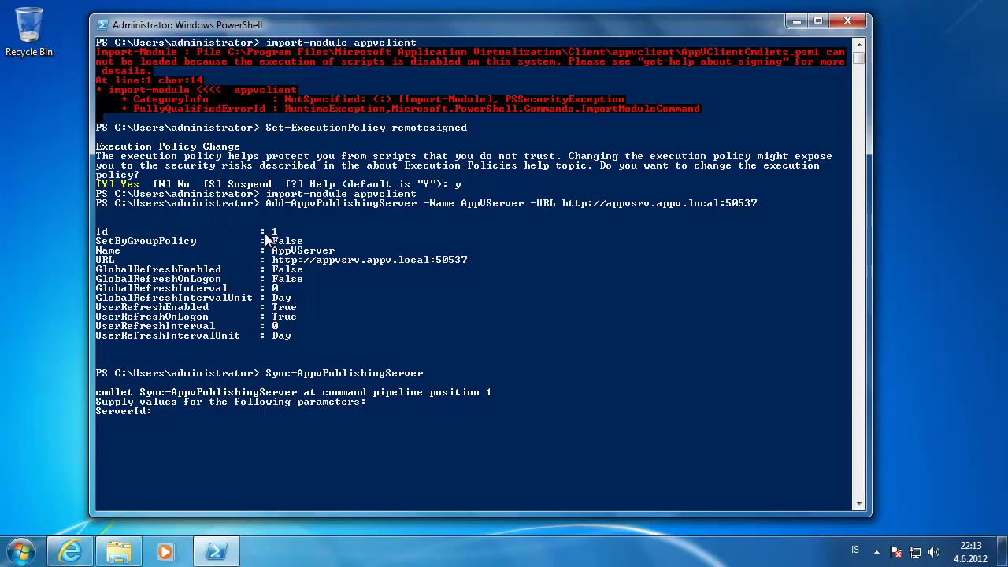
text(1)
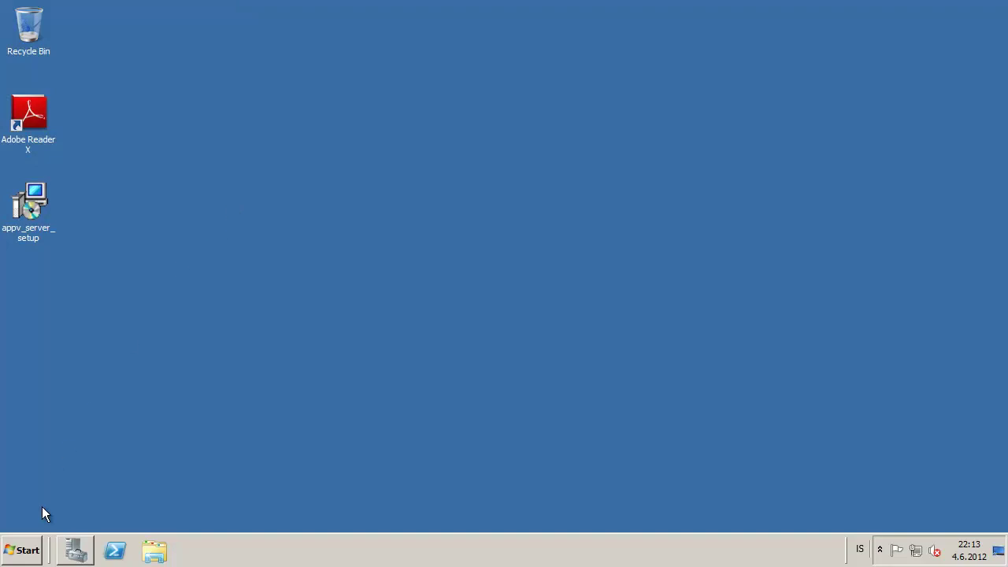
click(28, 551)
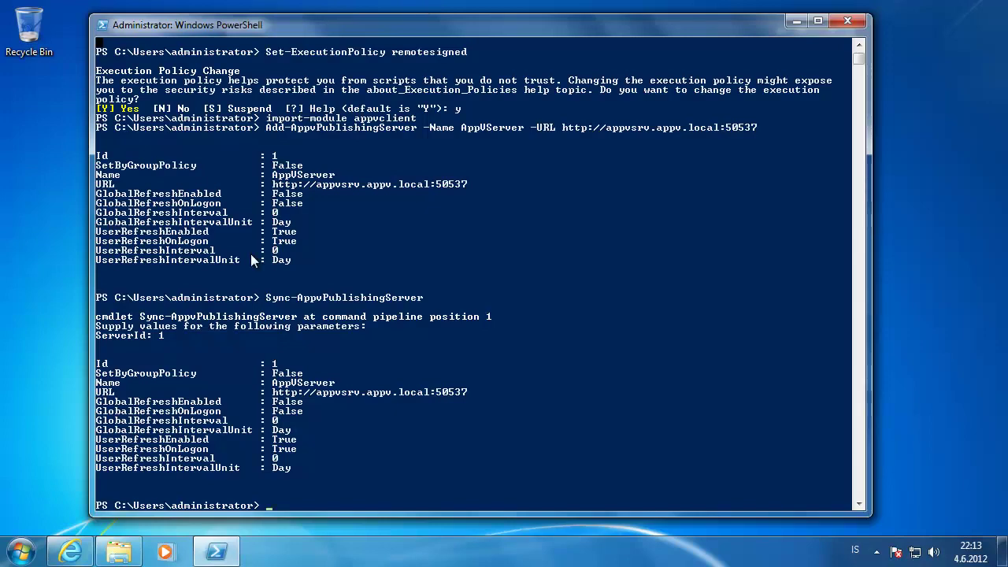
click(70, 551)
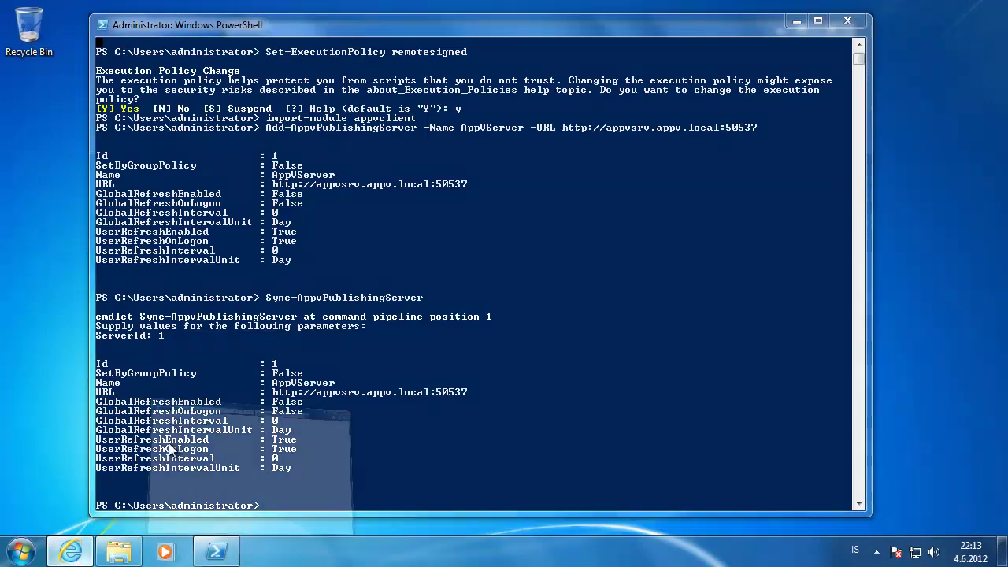
- Change the server address port to 50536 and sign in with domain administrator credentials
click(535, 86)
click(566, 88)
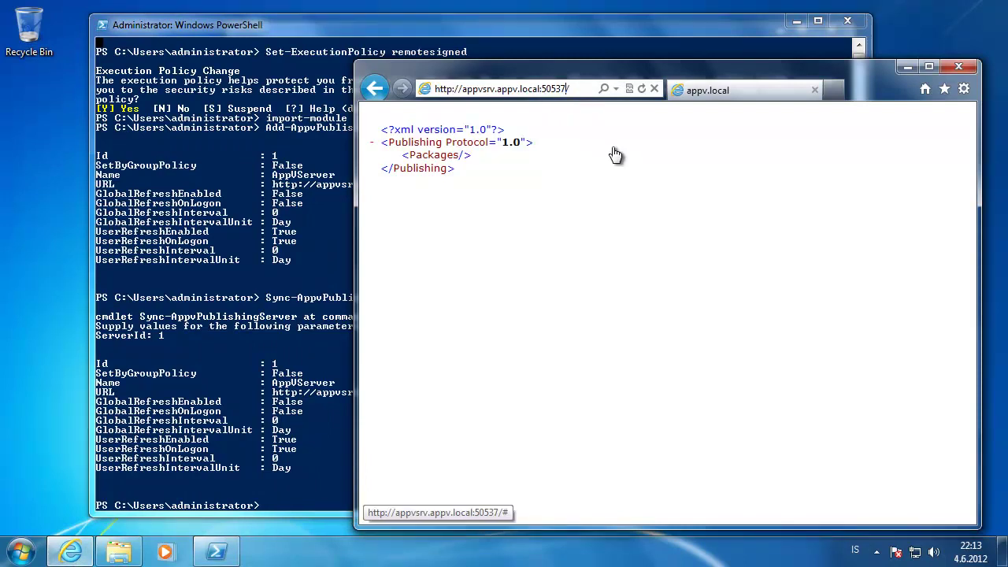
key(BackSpace)
text(6)
key(Return)
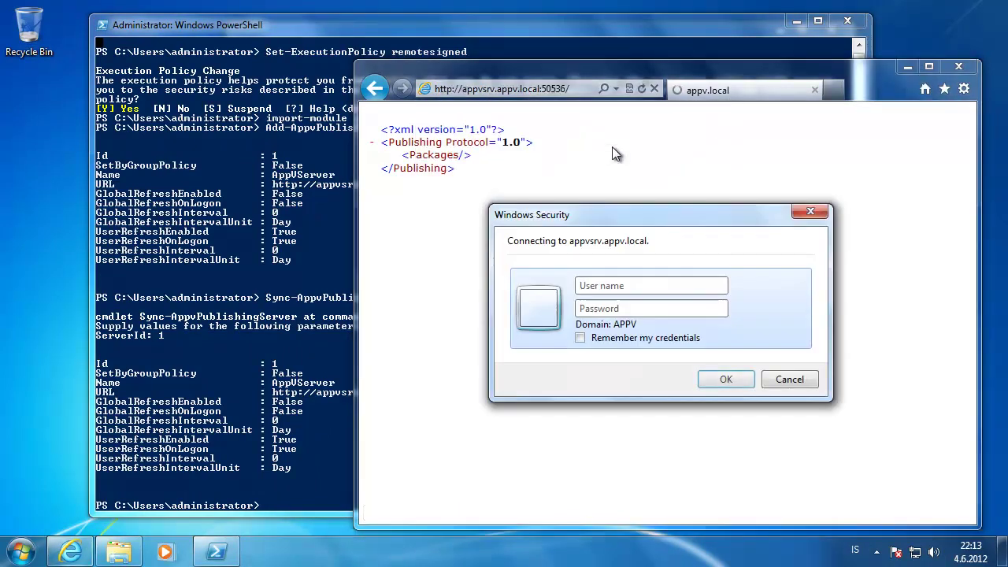
text(appv\administrator)
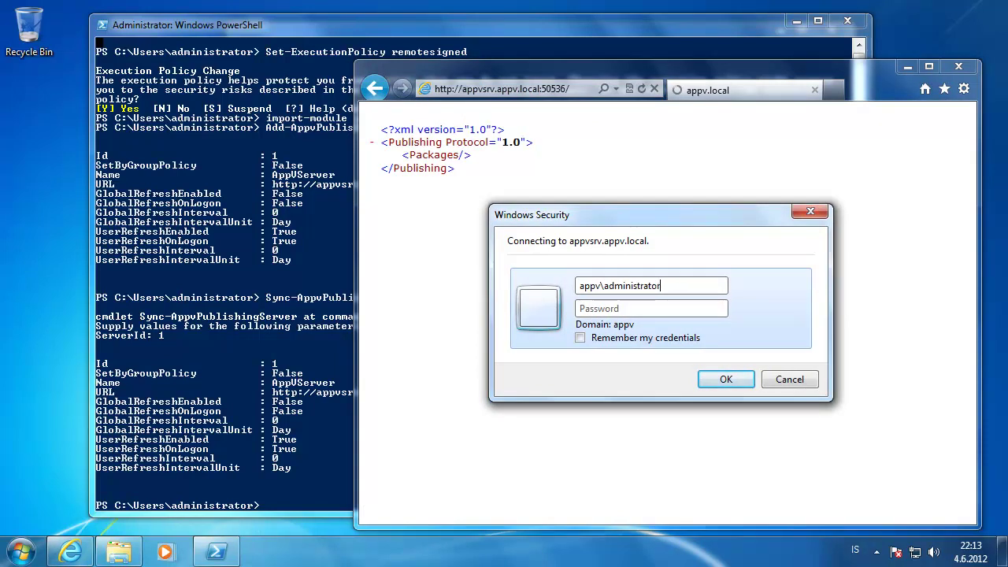
key(Tab)
text(**********)
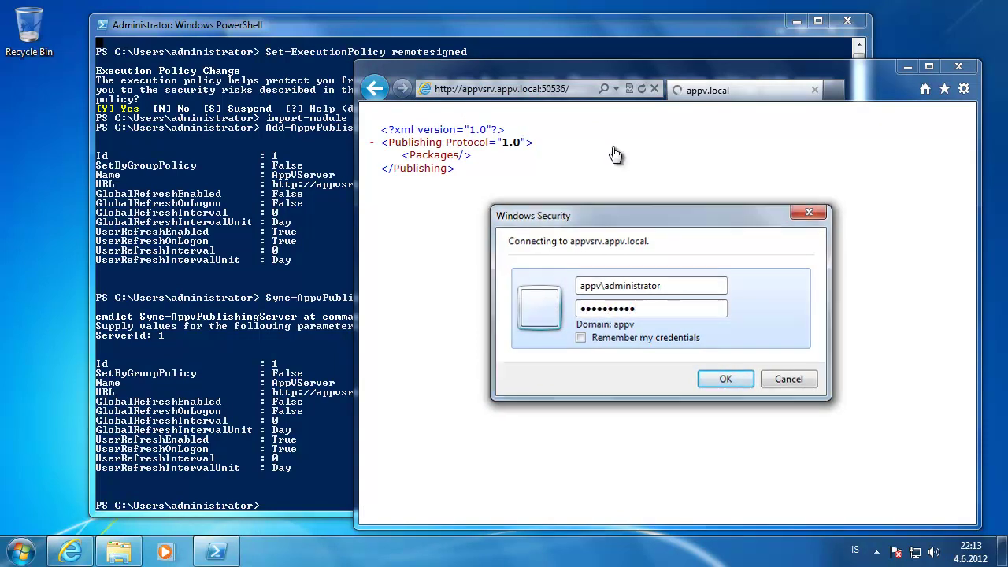
key(Return)
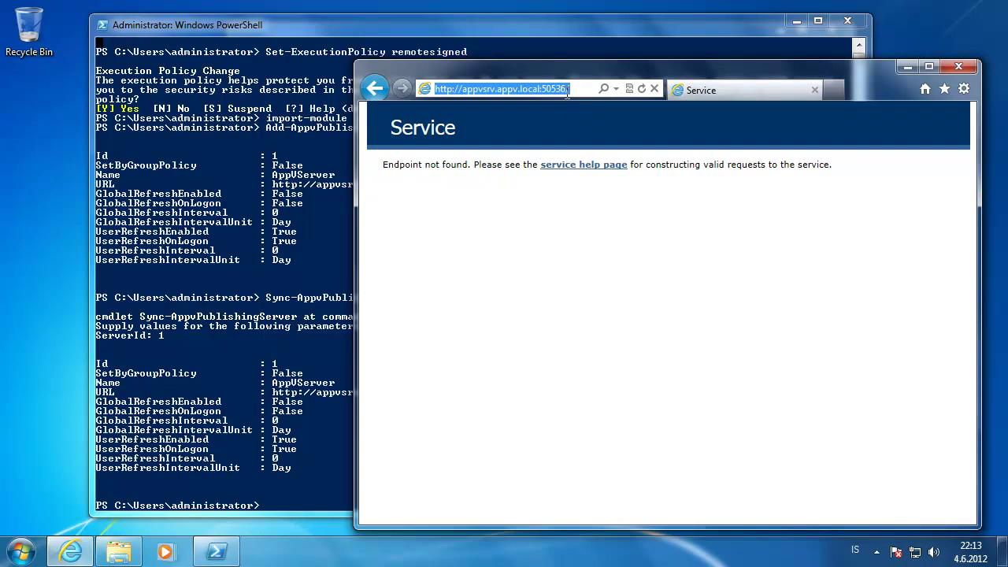
- Load console.html on port 50536 and start the required Silverlight install
click(569, 90)
text(con)
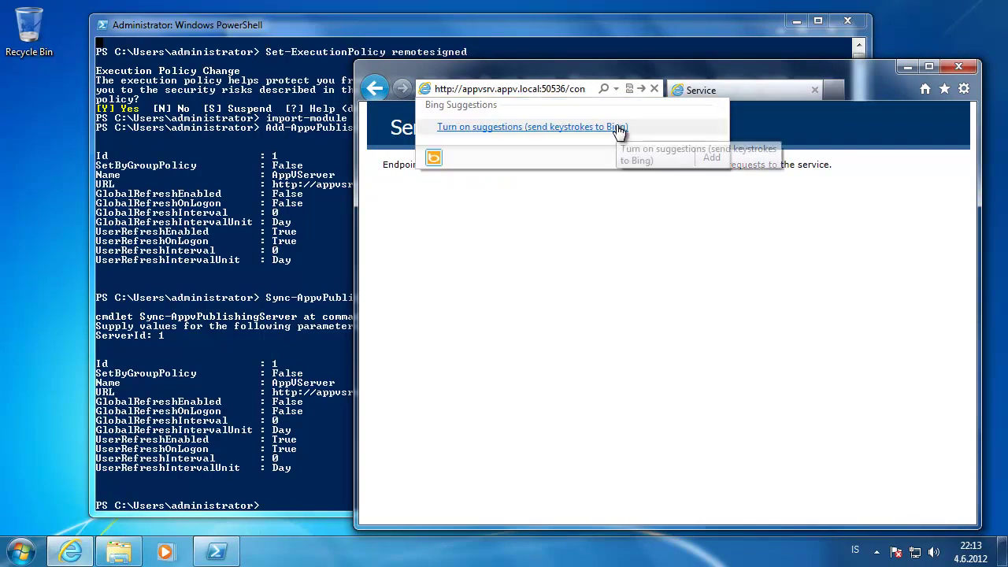
text(sole.html)
key(Return)
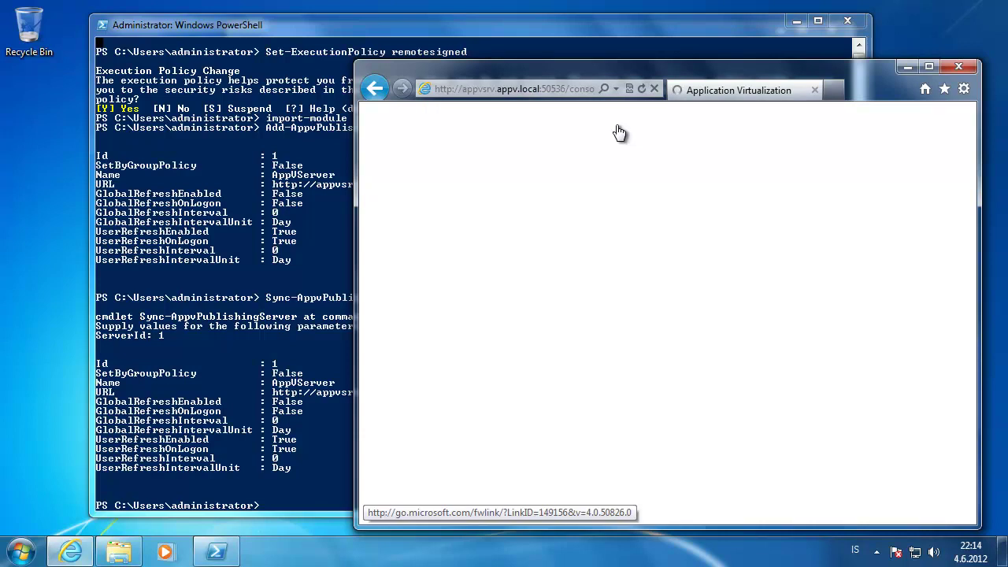
drag(355, 192, 197, 192)
click(472, 89)
drag(468, 89, 280, 91)
click(581, 289)
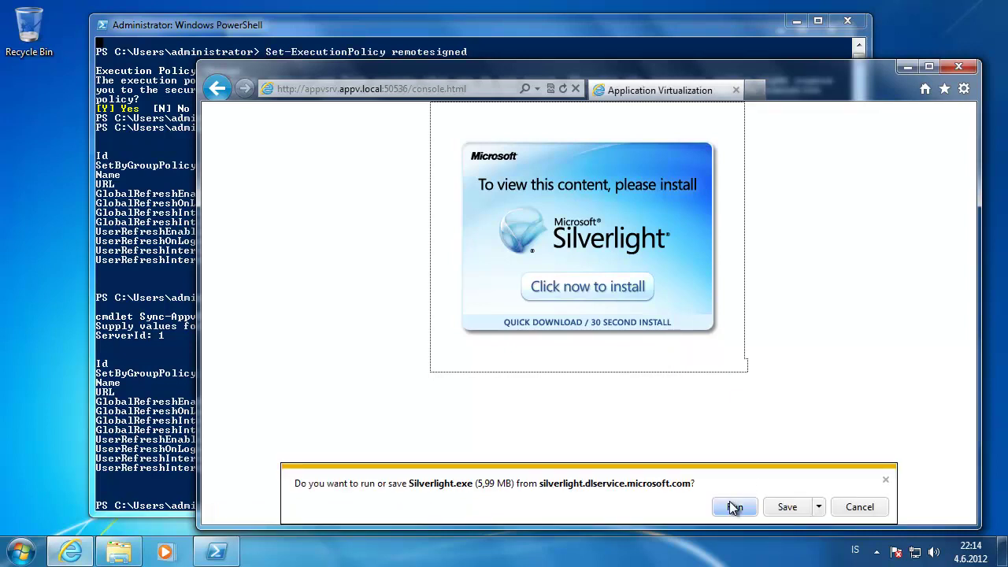
- Run and install Silverlight, close the installer, and reload the console page
click(734, 507)
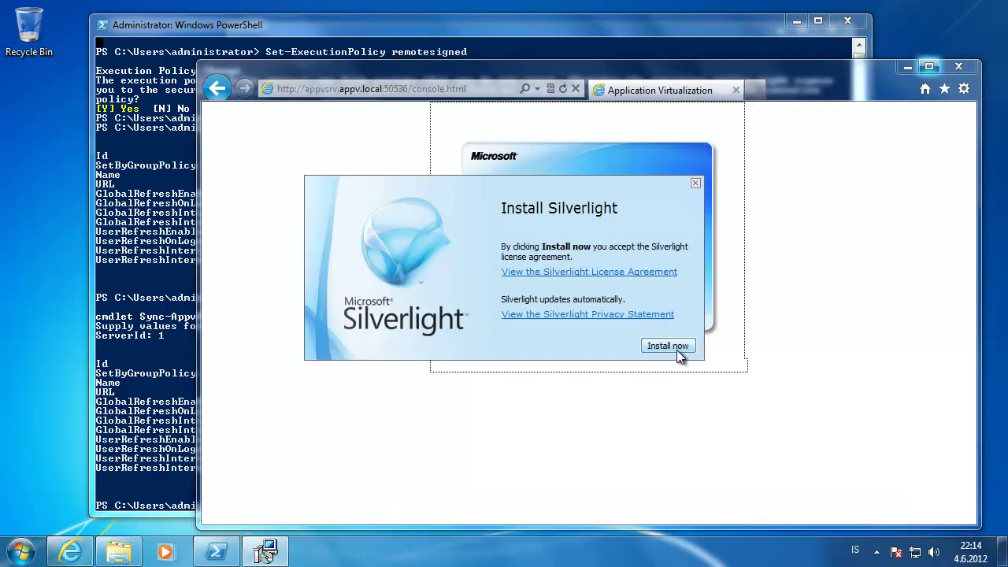
click(676, 346)
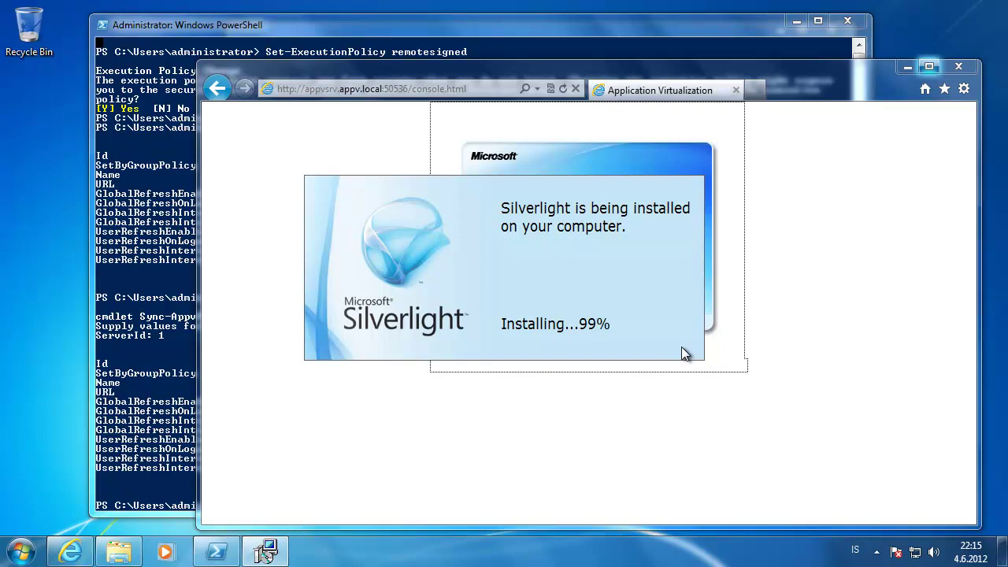
click(681, 346)
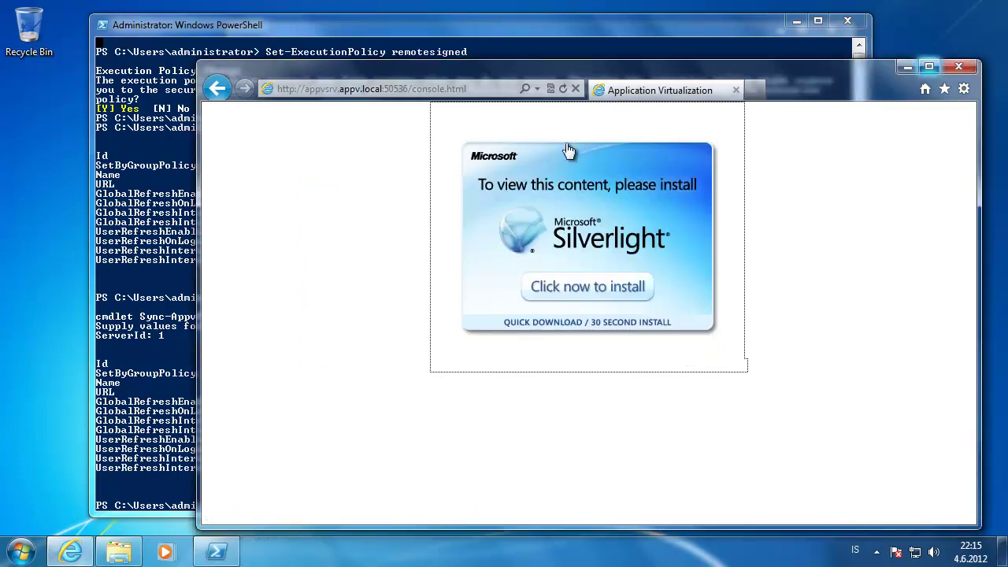
click(562, 88)
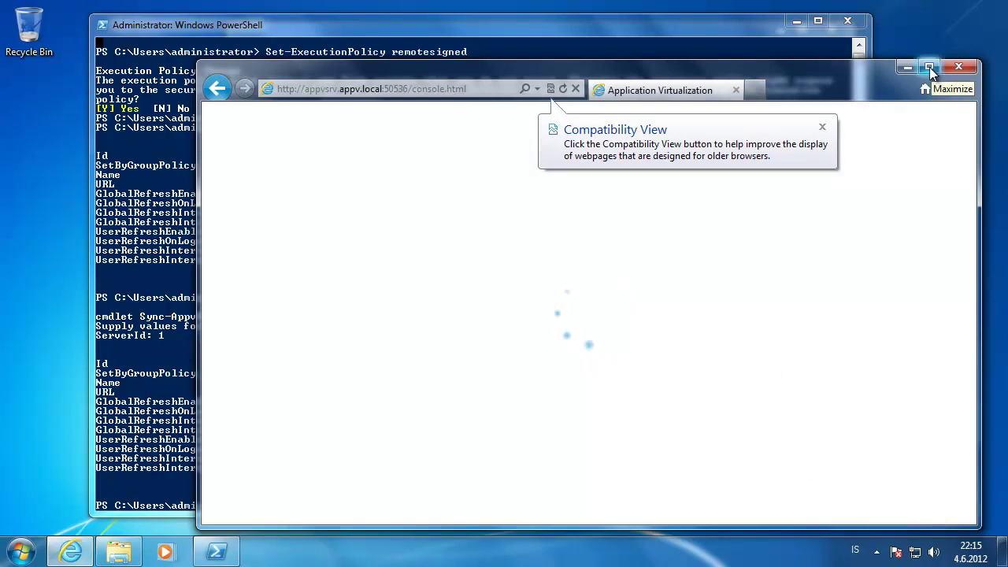
- Dismiss the Compatibility View tip, maximize the console, and view the firefox 12 package's connection group settings
click(823, 128)
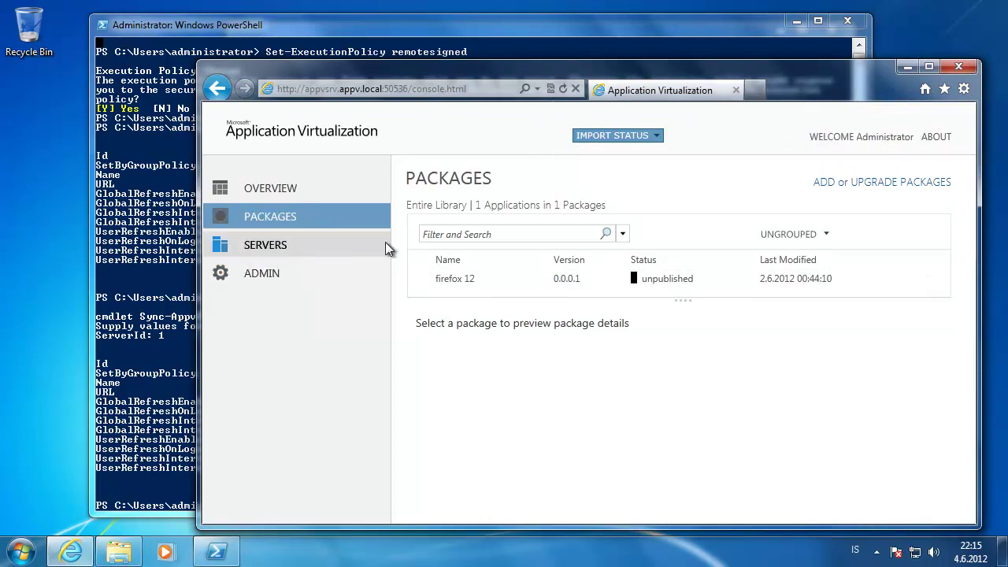
click(483, 282)
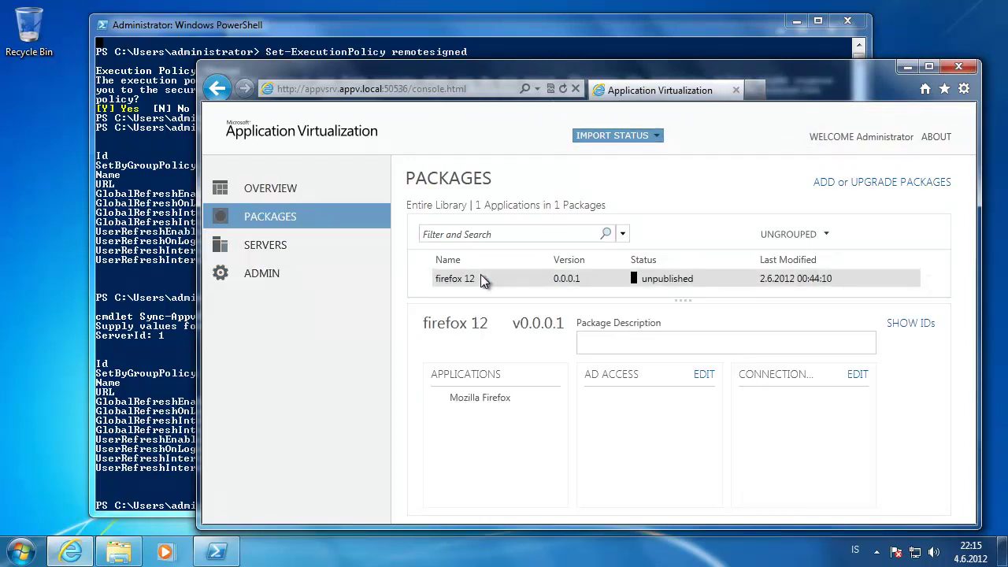
double_click(658, 71)
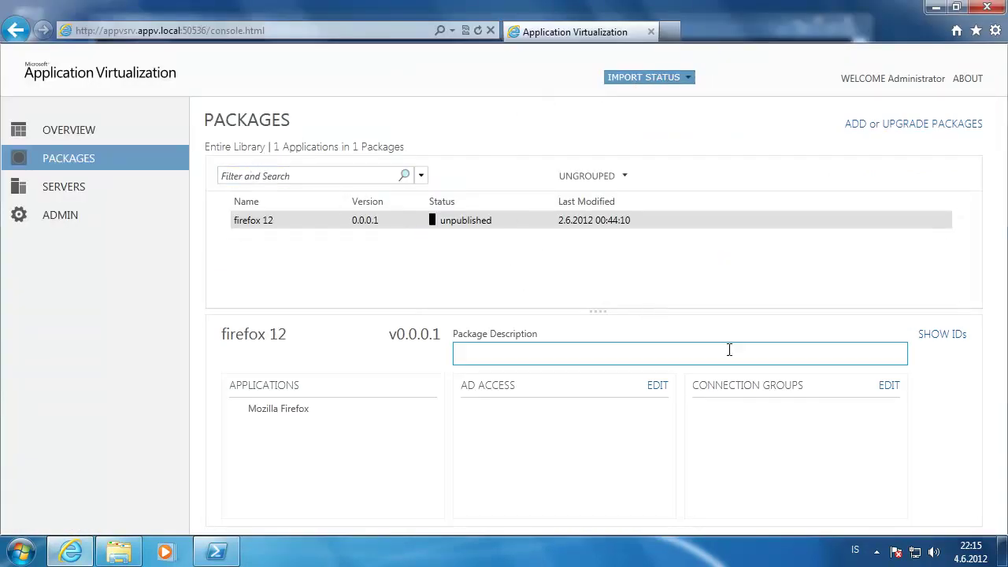
click(890, 386)
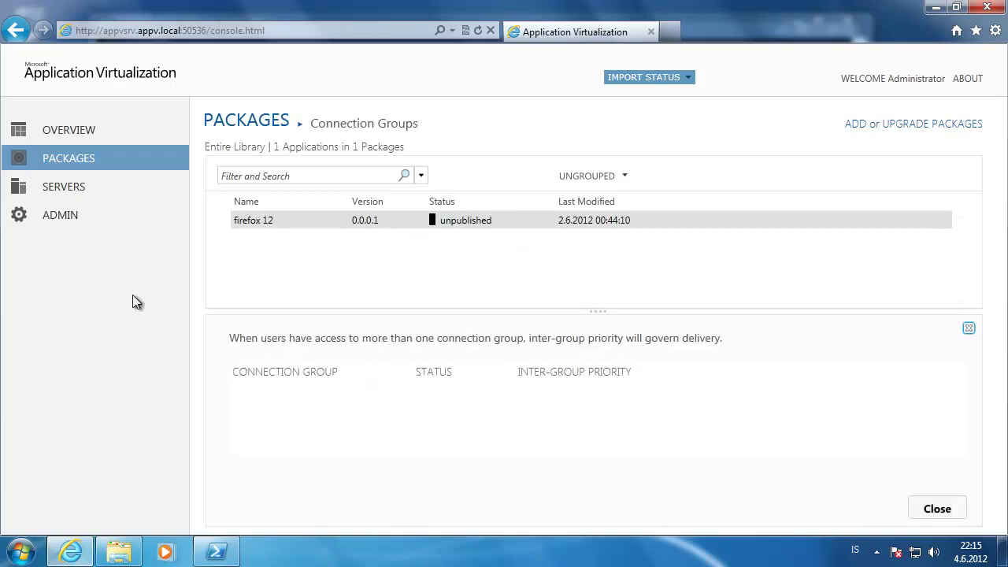
- Visit the Servers page, then open App Connection Groups from the Packages area
click(64, 192)
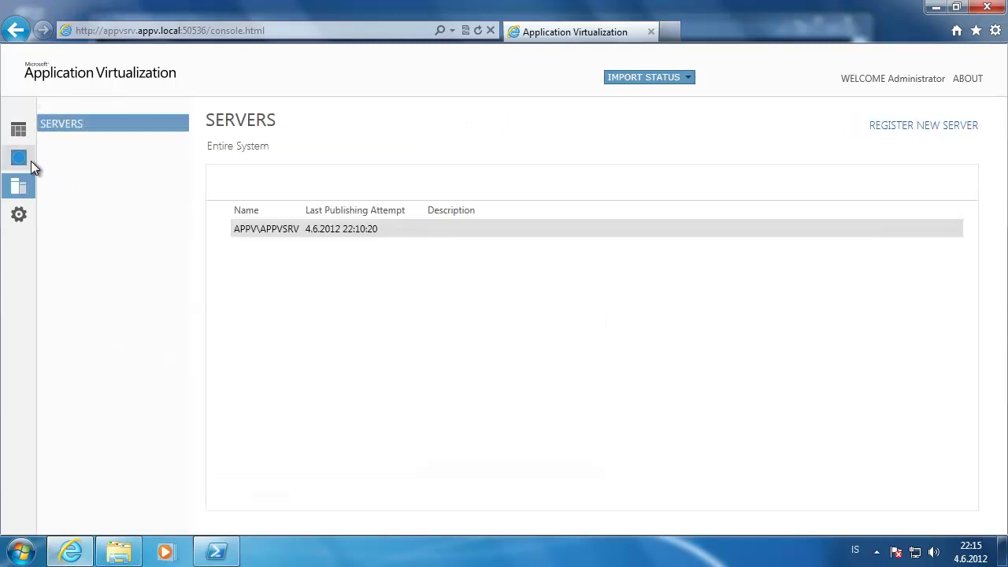
click(28, 162)
click(93, 155)
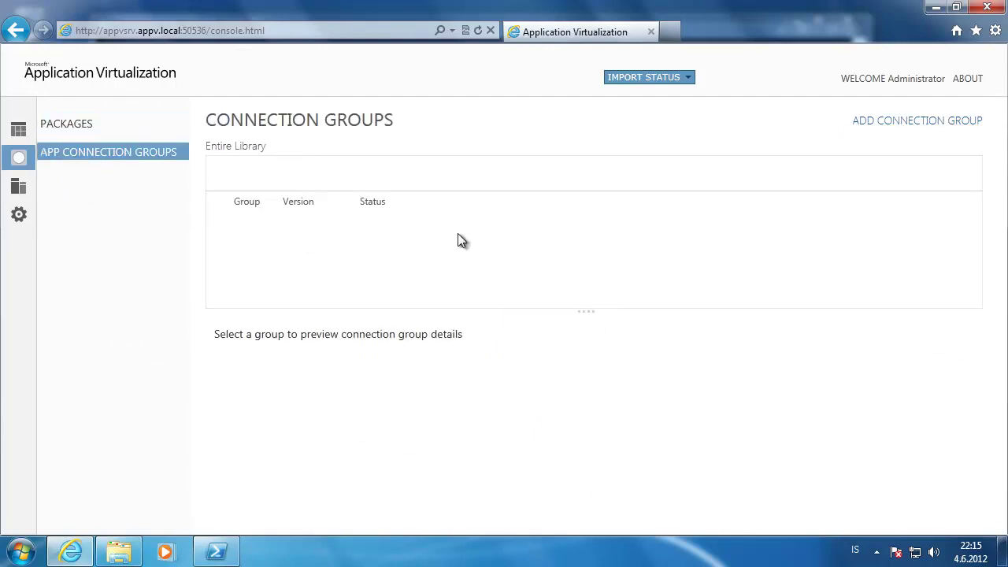
- Add a new connection group and name it 'Admin Applications'
click(907, 122)
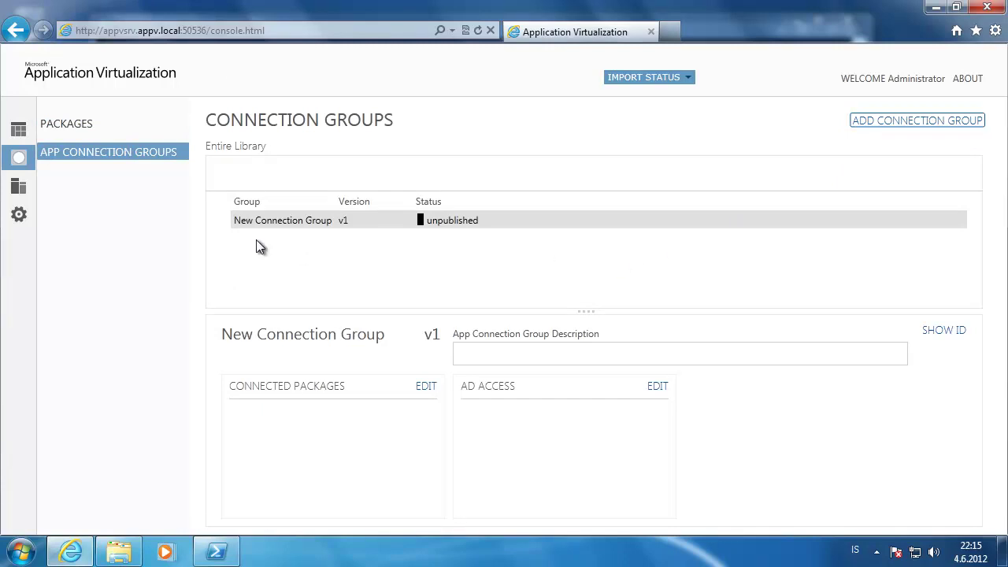
click(275, 220)
text(M)
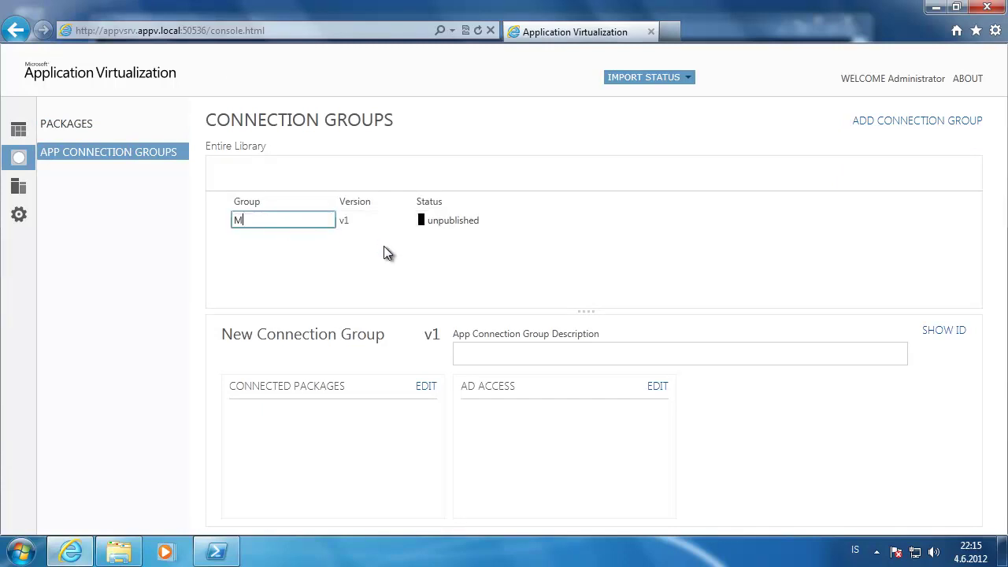
text(ain Offices)
key(ctrl+a)
text(Admin Applications)
key(Return)
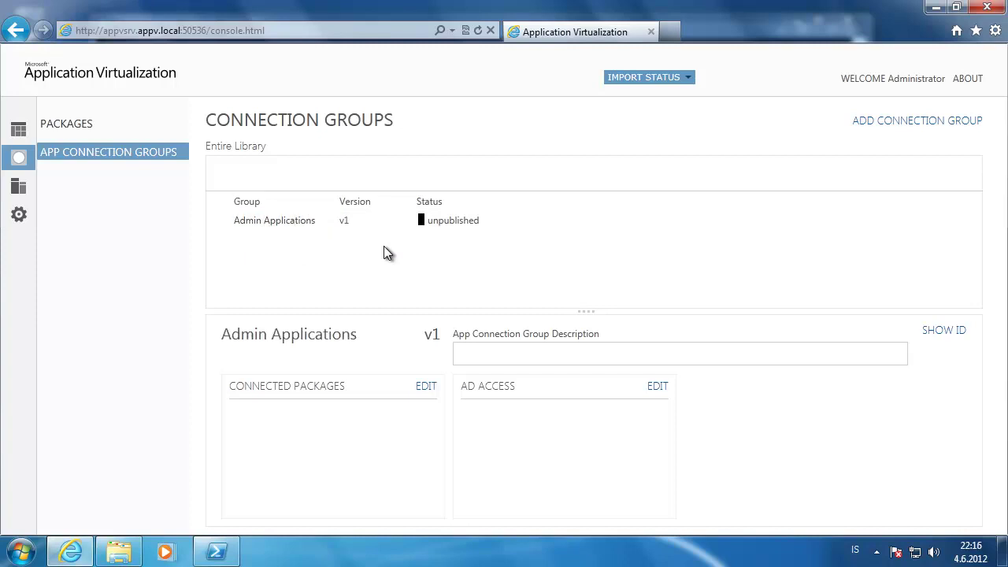
- Grant Active Directory access on the group to Appv_Admins [appv.local]
click(659, 386)
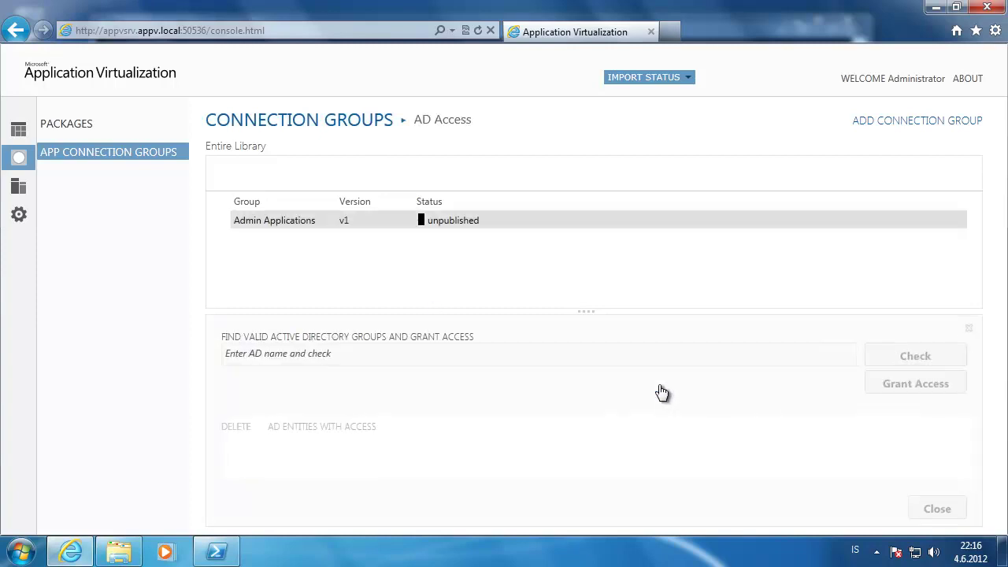
click(420, 353)
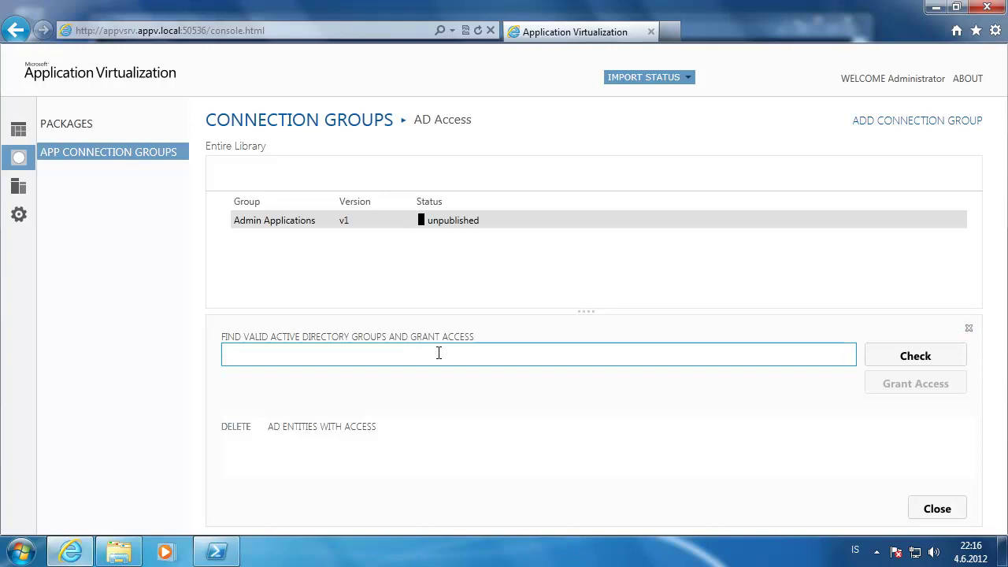
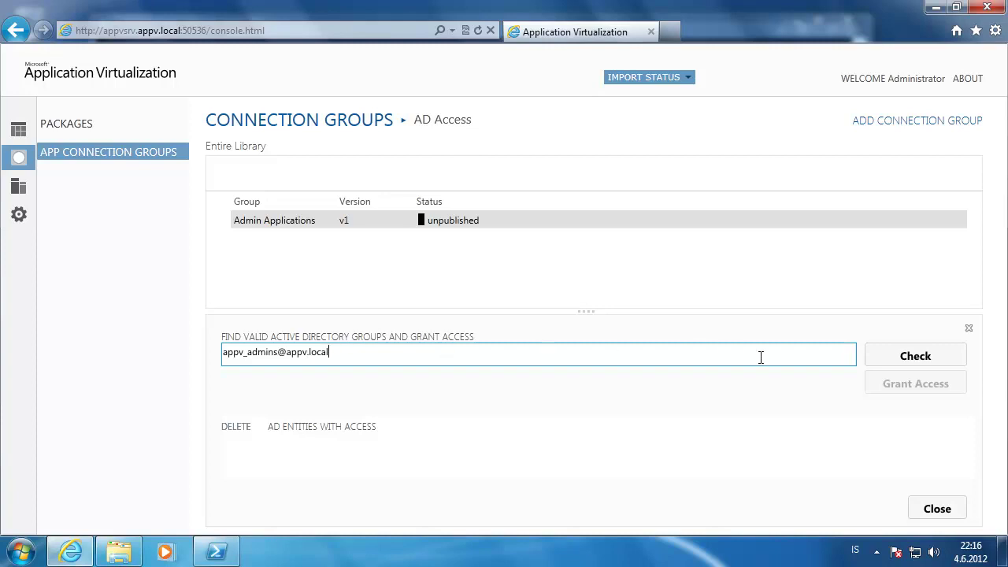
click(876, 357)
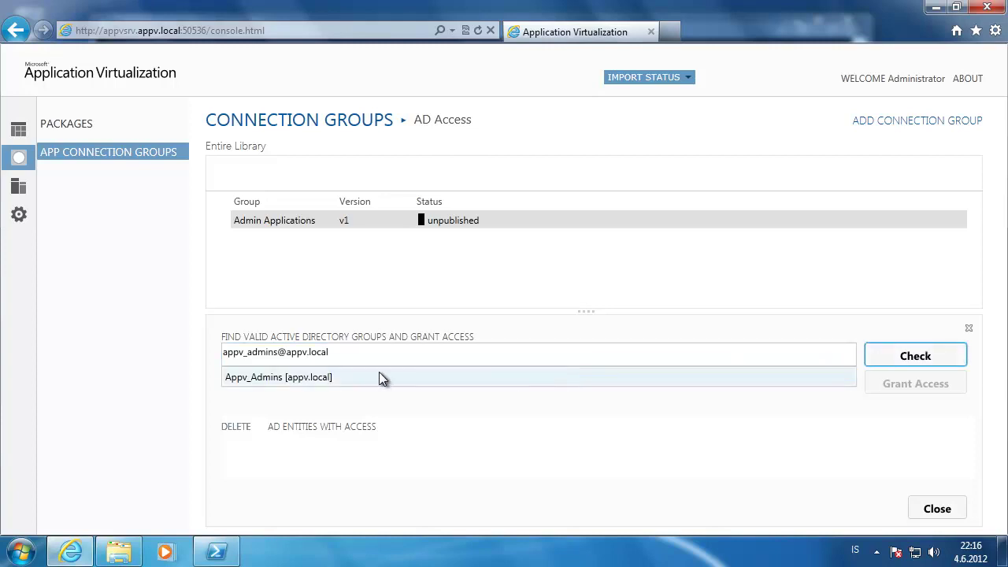
click(368, 378)
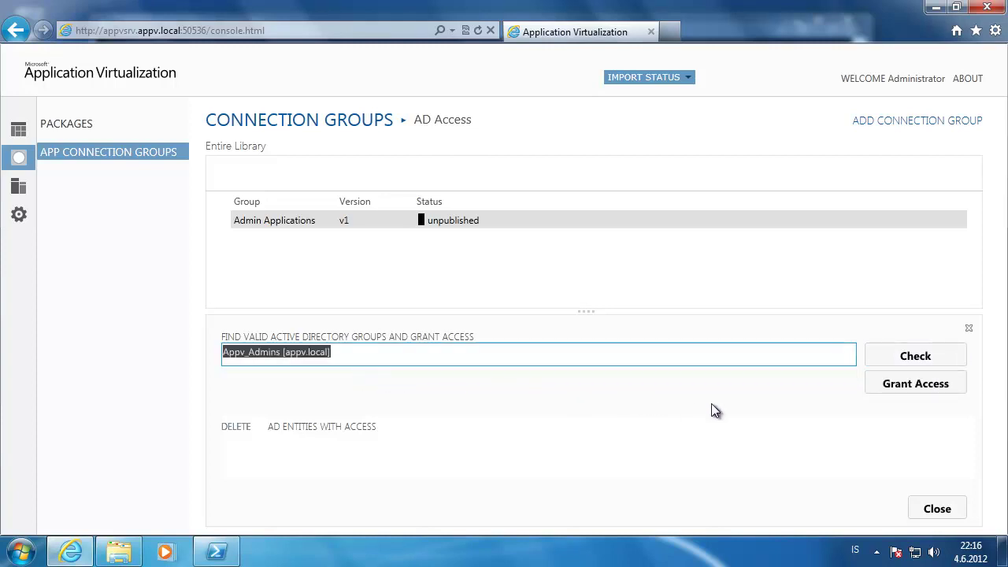
click(903, 381)
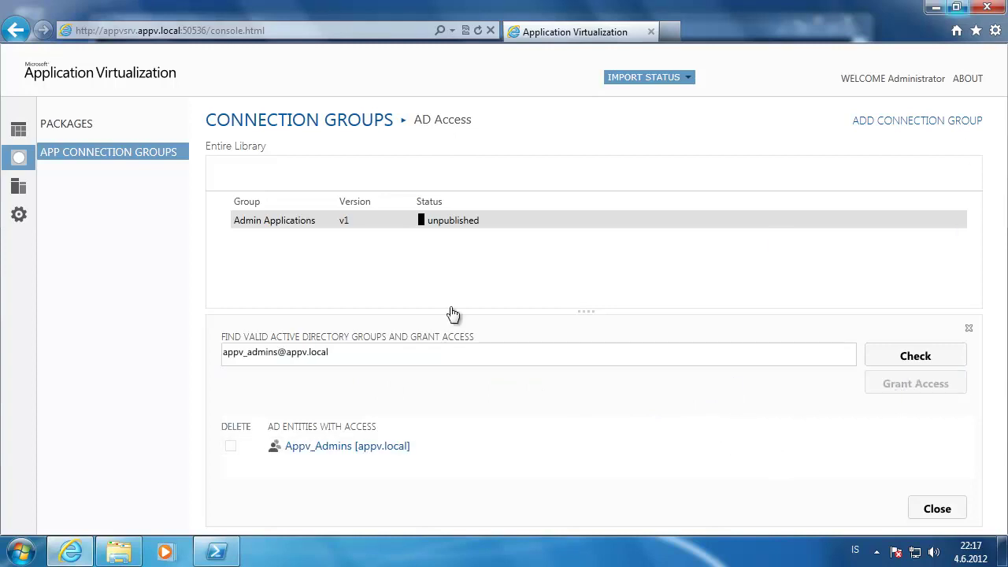
- Publish the Admin Applications connection group and close the access panel
right_click(458, 218)
click(489, 248)
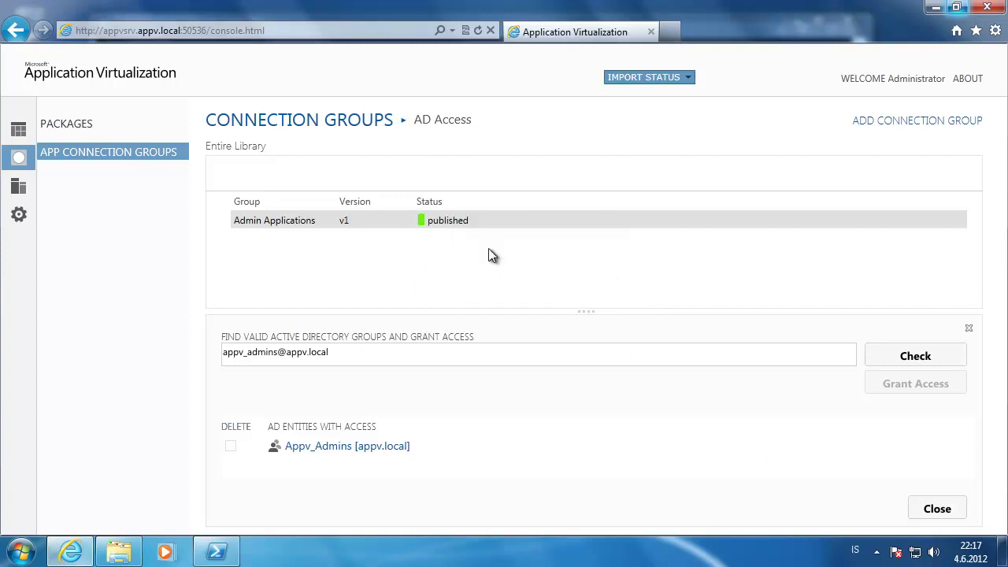
click(949, 508)
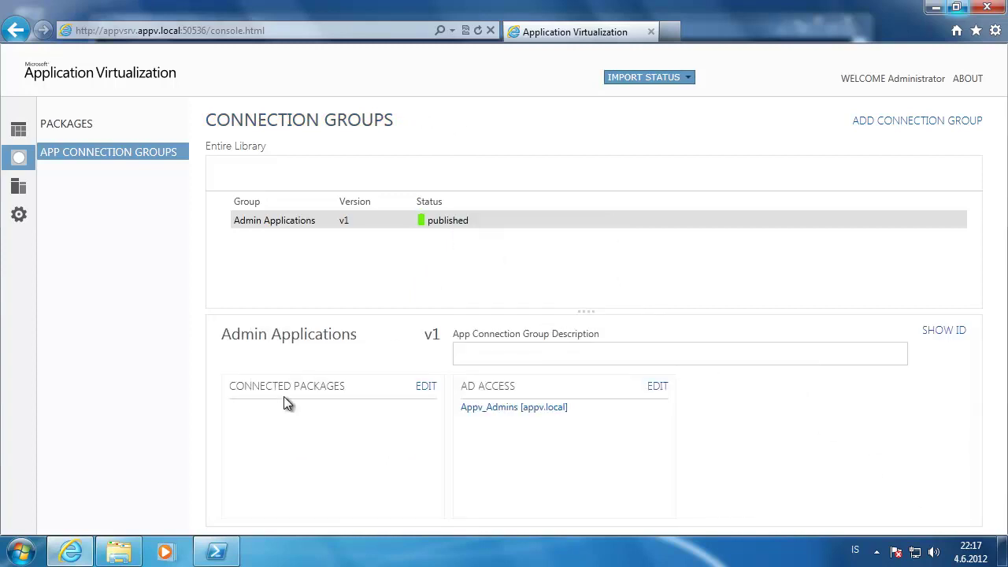
- Add the Firefox 12 package to the Admin Applications connected packages and apply
click(425, 387)
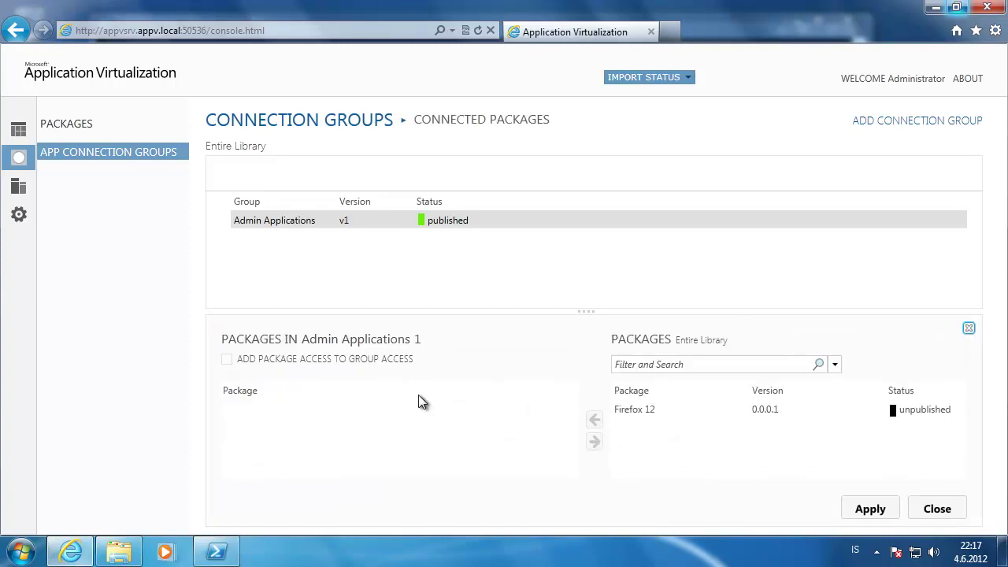
click(649, 407)
click(596, 417)
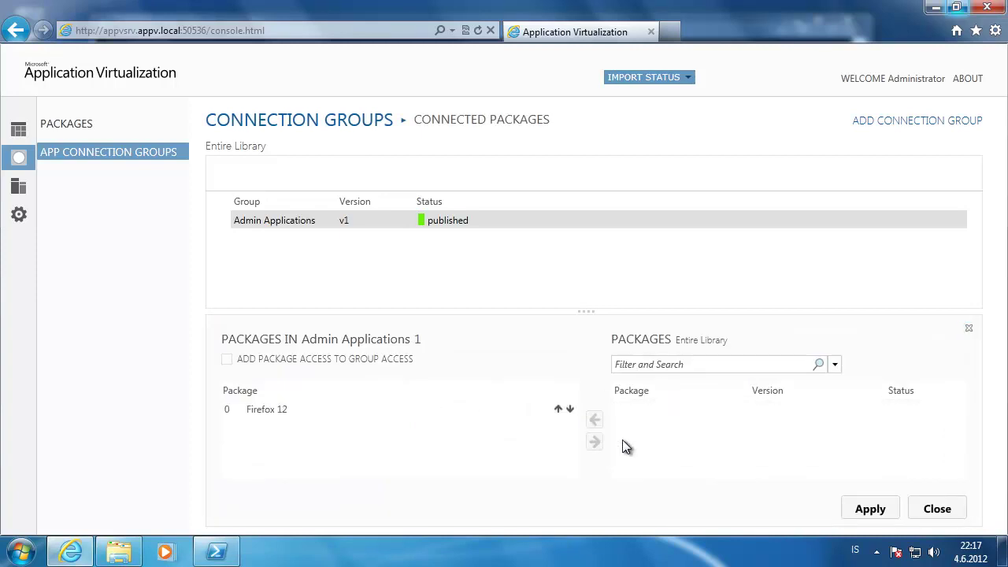
click(893, 512)
click(936, 511)
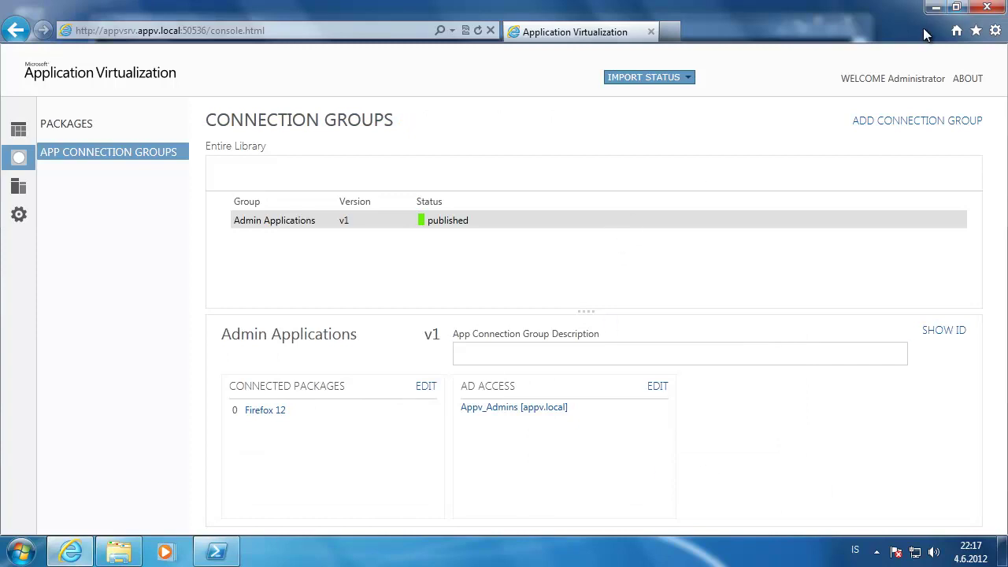
- Publish the firefox 12 package, then minimize the console to bring up PowerShell
click(93, 122)
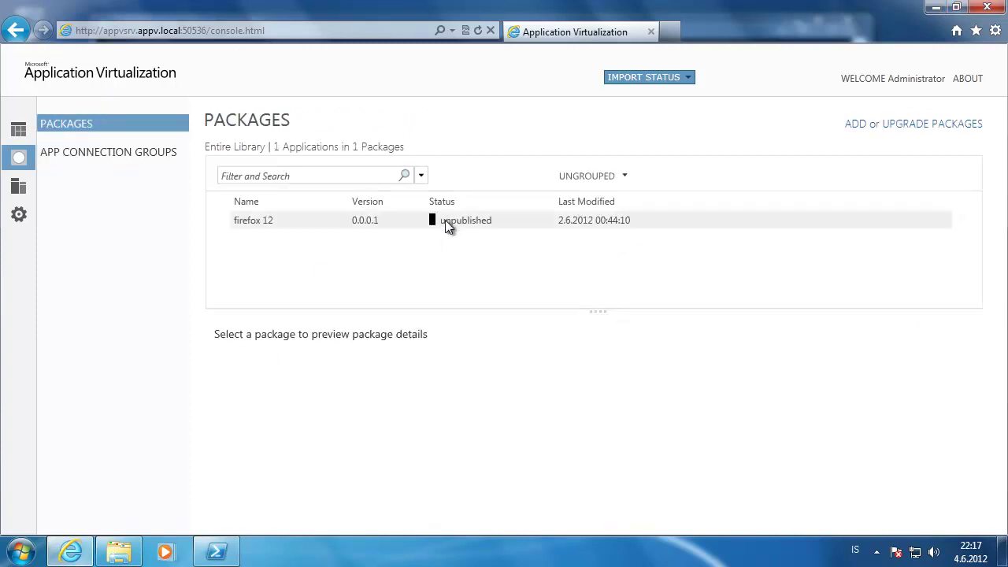
right_click(455, 222)
click(495, 232)
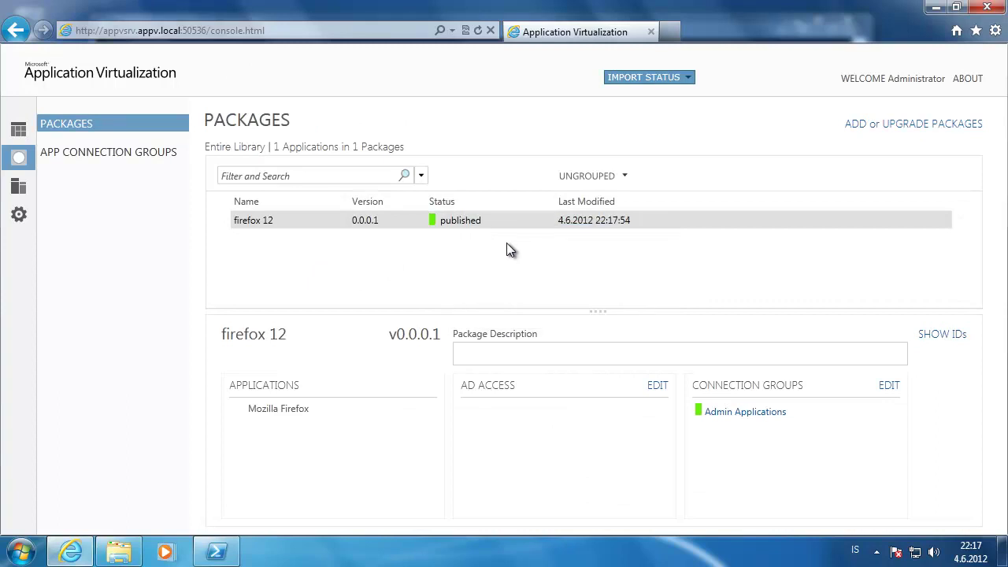
click(942, 13)
click(385, 203)
- Rerun Sync-AppvPublishingServer from history with ServerId 1
key(Up)
key(Return)
text(1)
key(Return)
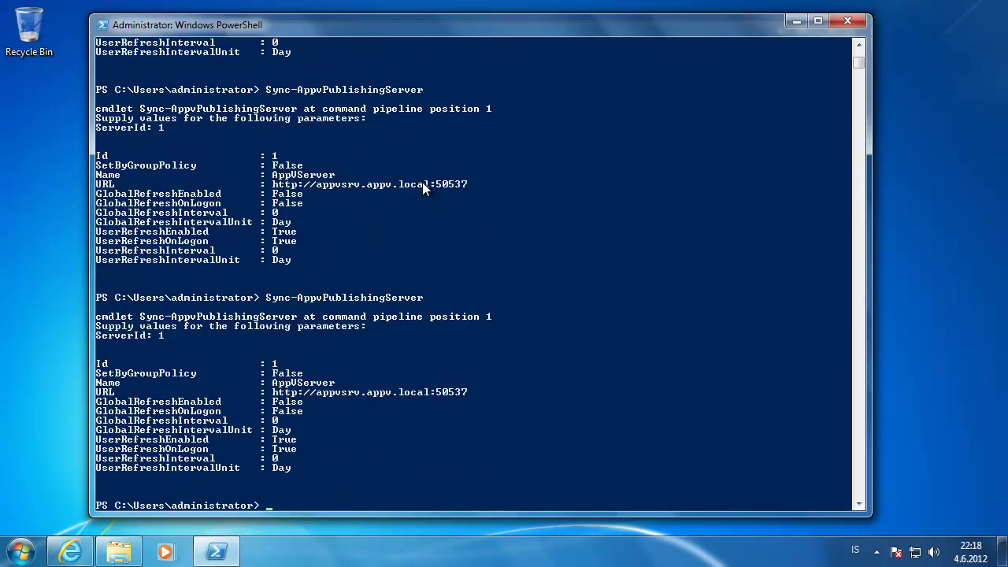
- Log off from the Start menu, forcing the open Downloads window to close
click(21, 553)
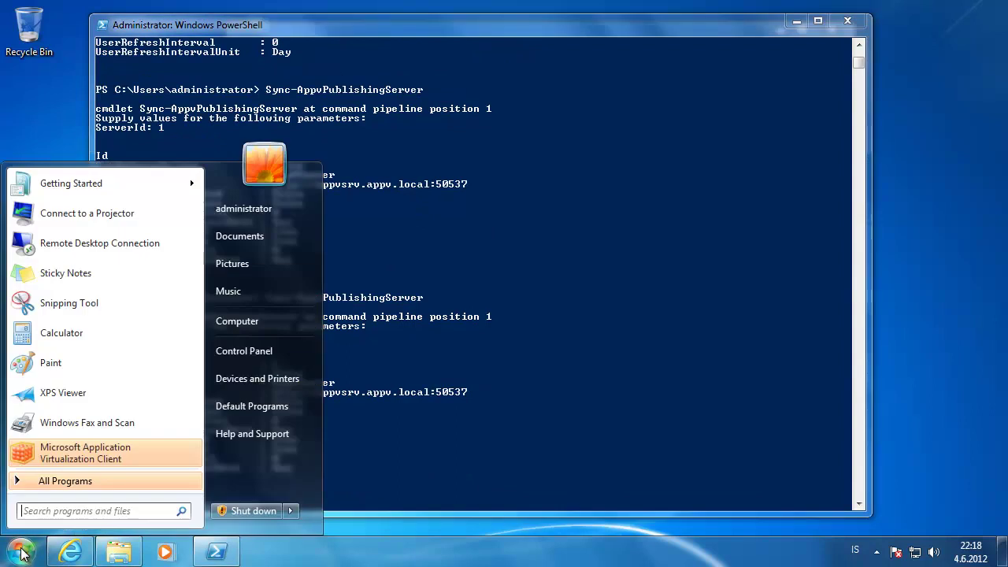
mouse_move(297, 519)
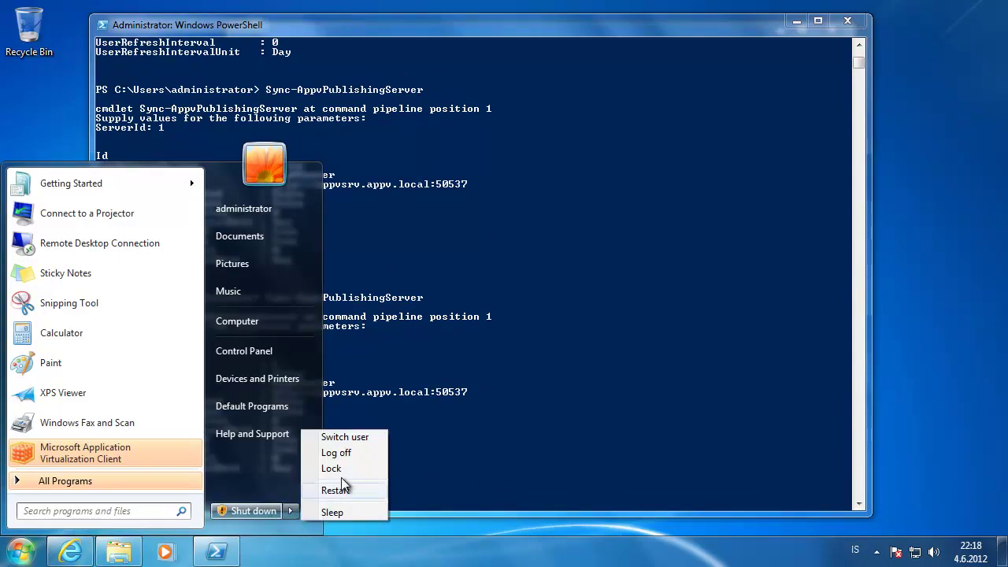
click(356, 456)
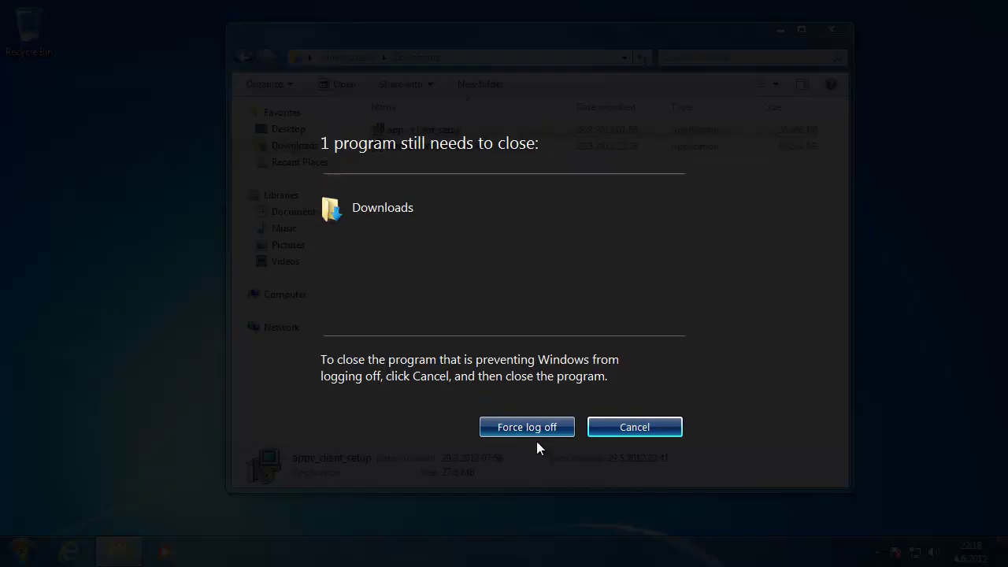
click(573, 427)
click(535, 429)
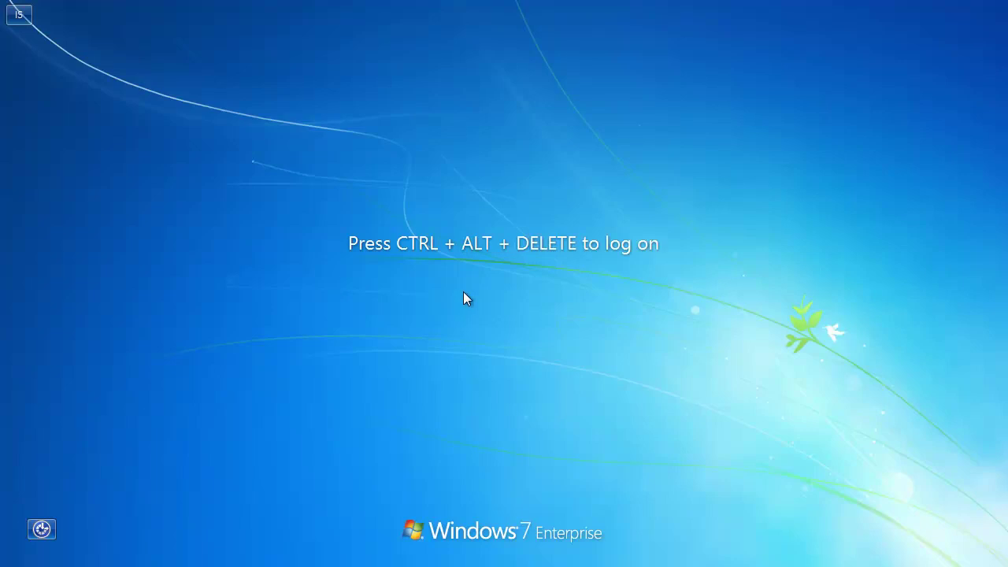
- Sign back in with the administrator password and start Internet Explorer from the taskbar
key(ctrl+alt+Delete)
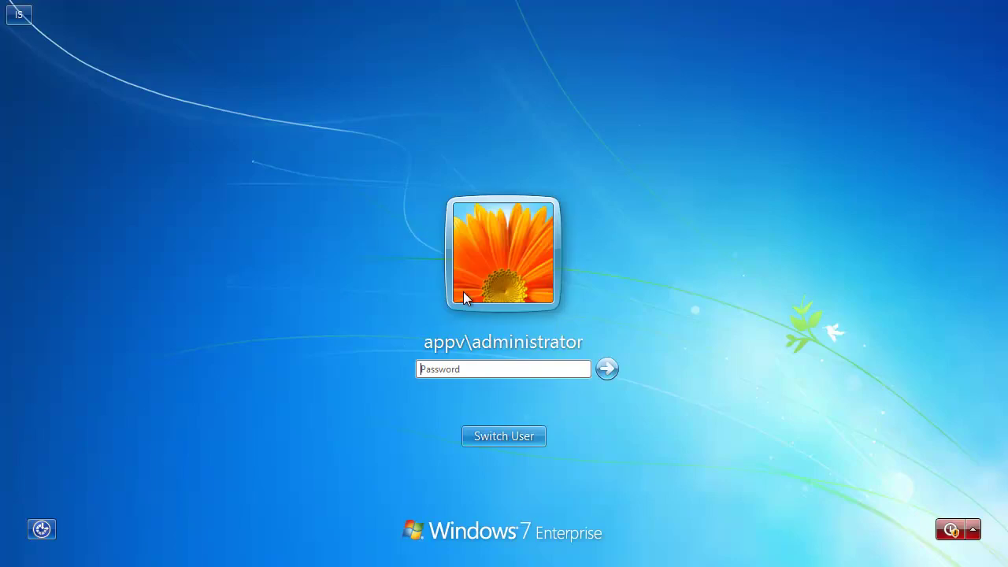
text(•••••••)
key(Return)
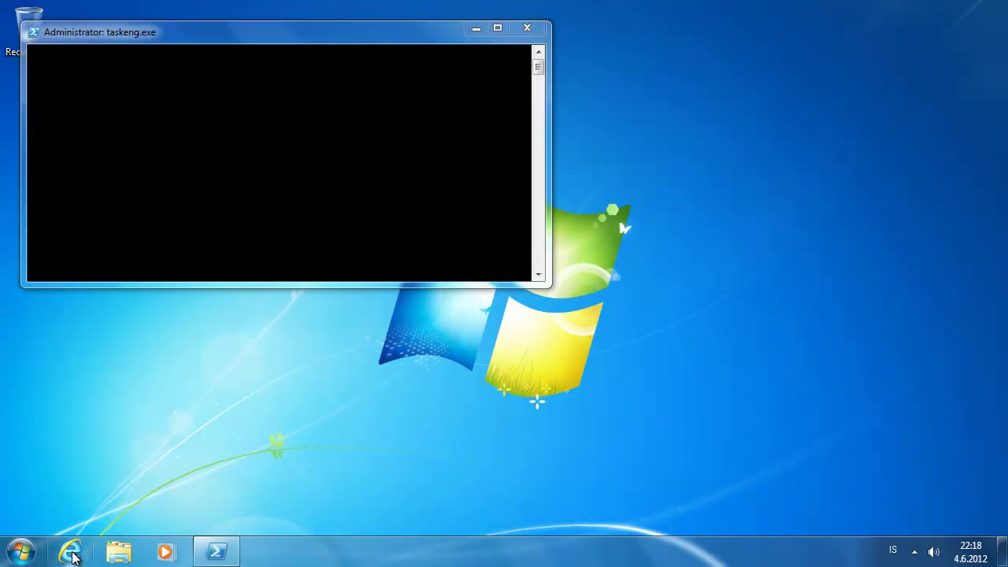
click(73, 557)
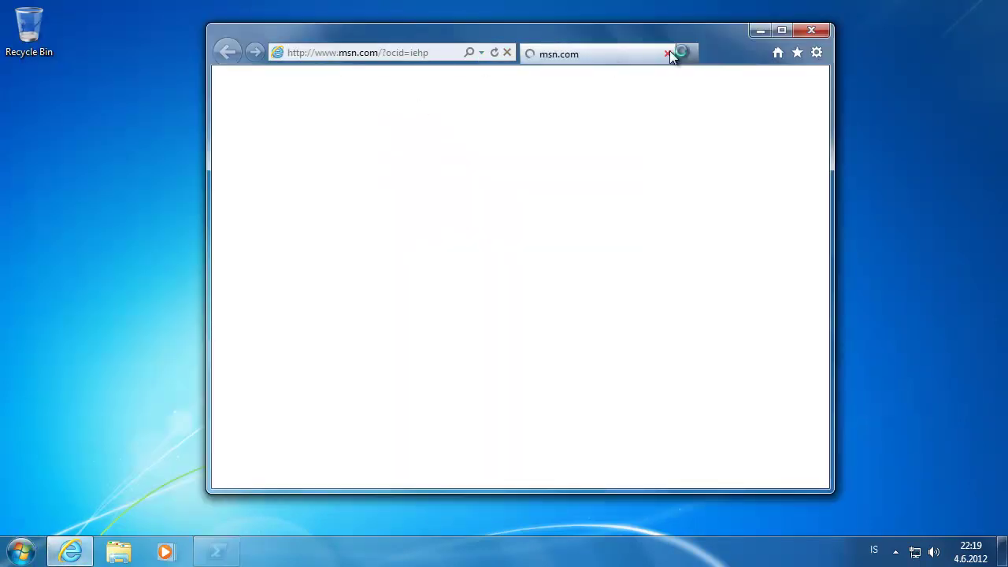
click(667, 54)
click(65, 556)
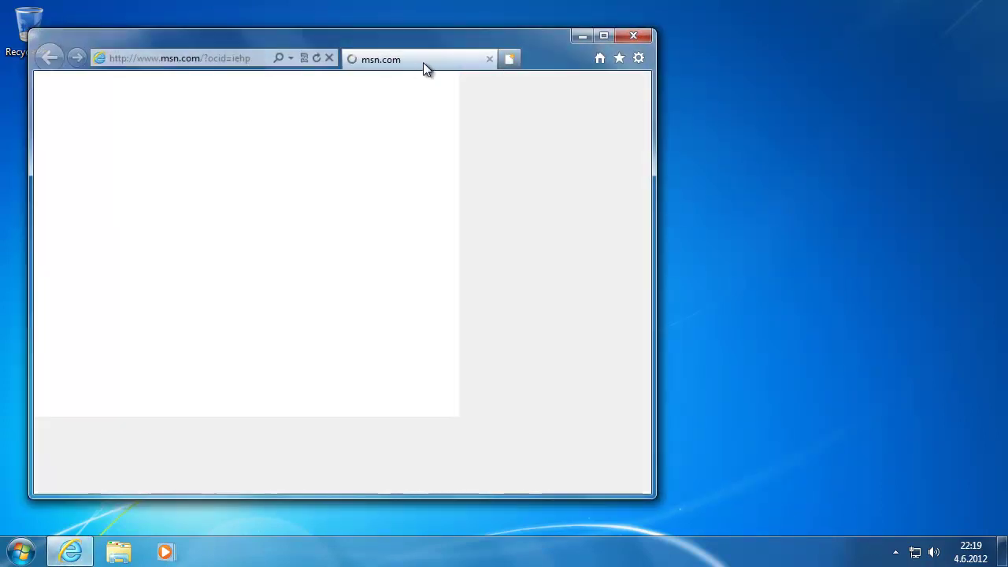
key(ctrl+t)
click(438, 59)
click(444, 59)
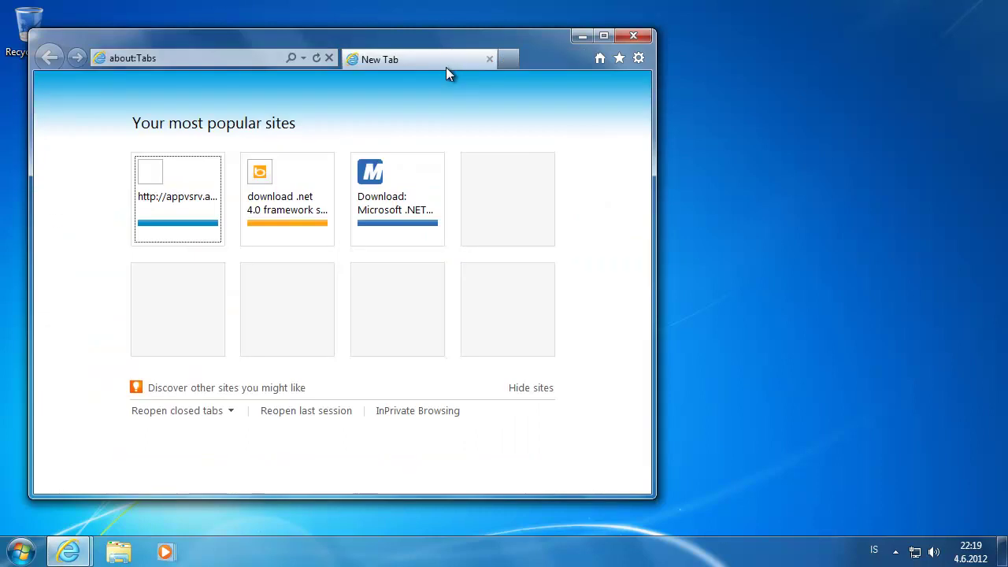
drag(371, 35, 529, 35)
click(339, 59)
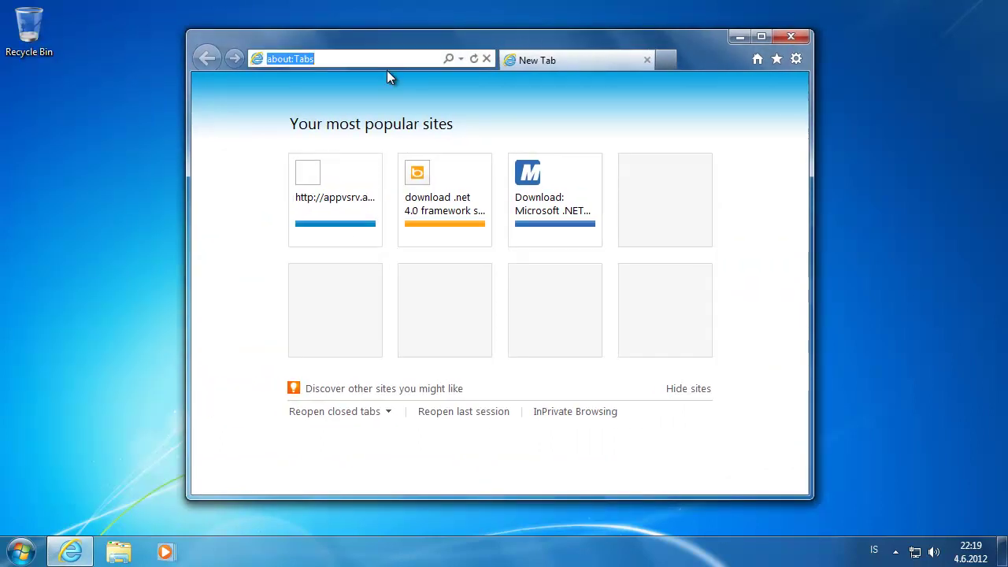
text(http://appvsrv.appv.local:50536/)
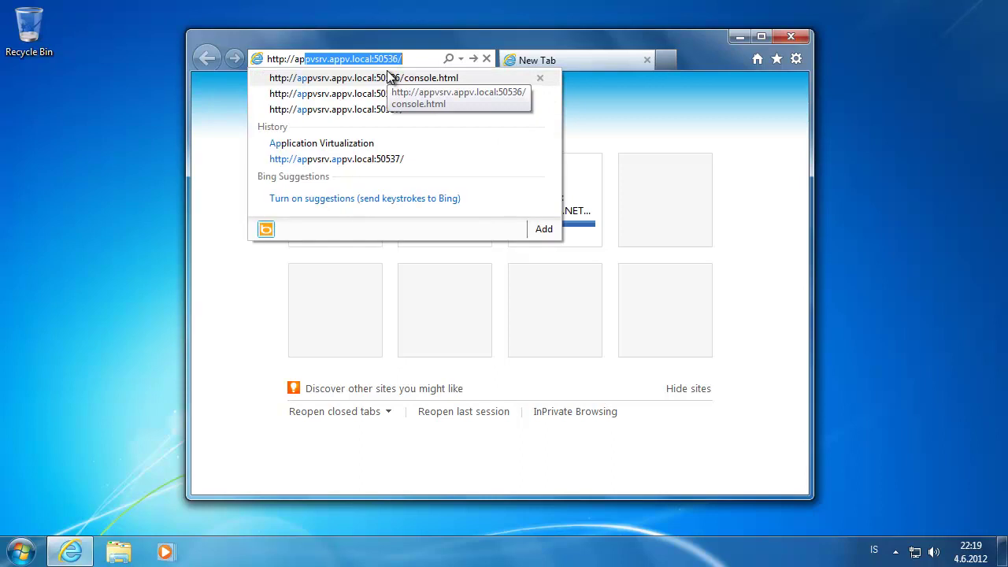
key(Return)
- Sign in as the domain administrator and load console.html to reach the Packages page
text(appv\adminis)
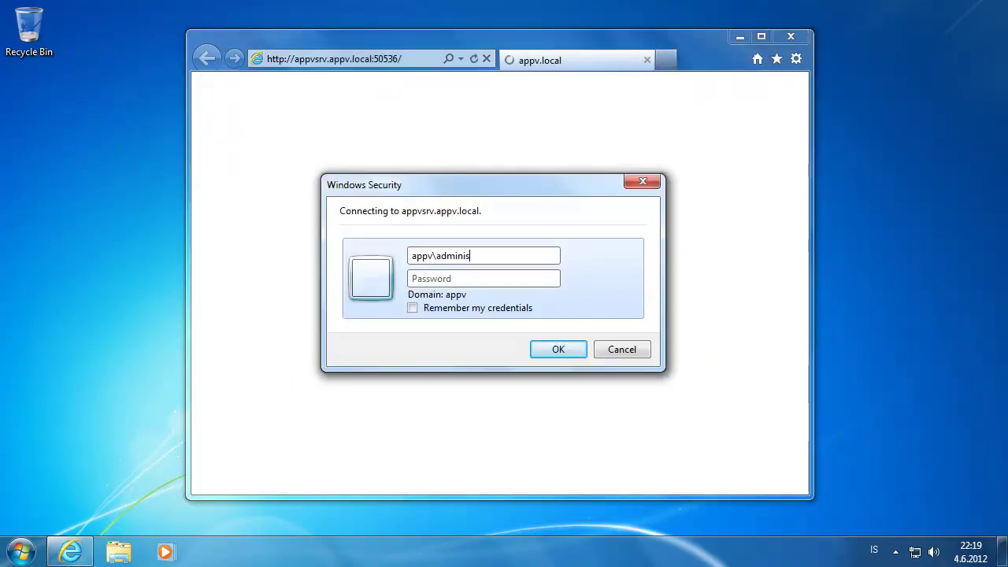
text(trator)
key(Tab)
text(**********)
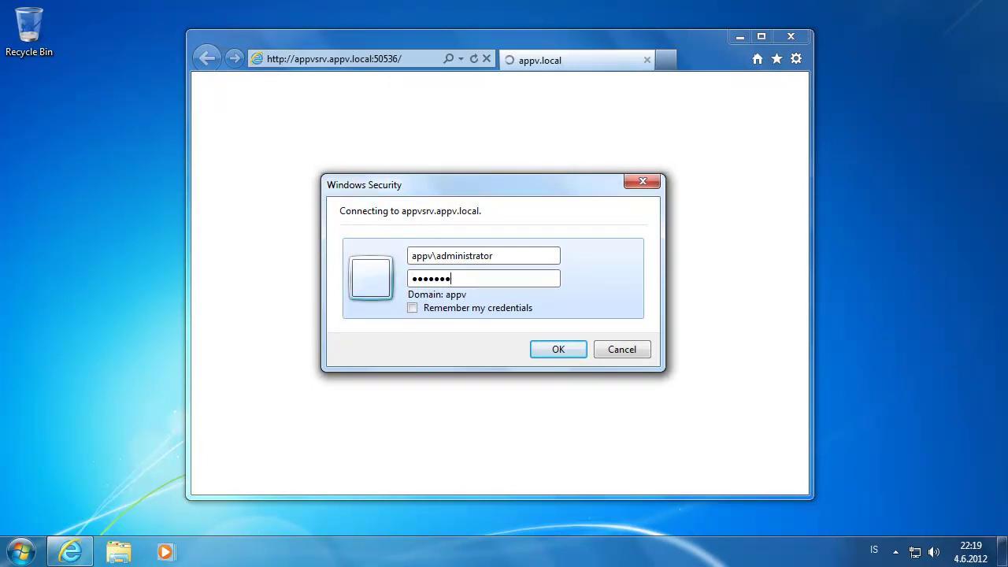
key(Return)
click(416, 61)
text(con)
key(Return)
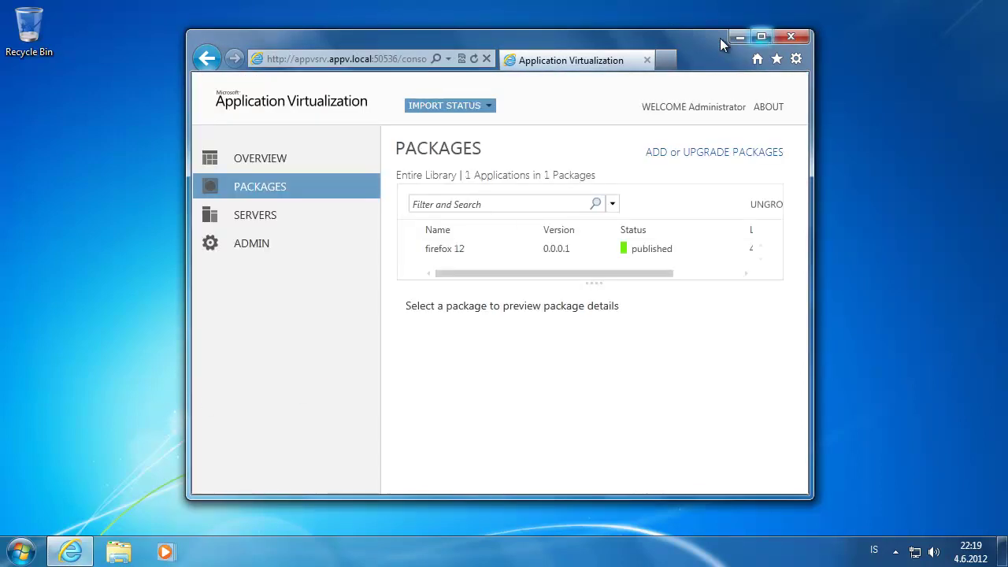
- Start the Microsoft Application Virtualization Client from the Start menu
drag(552, 35, 605, 29)
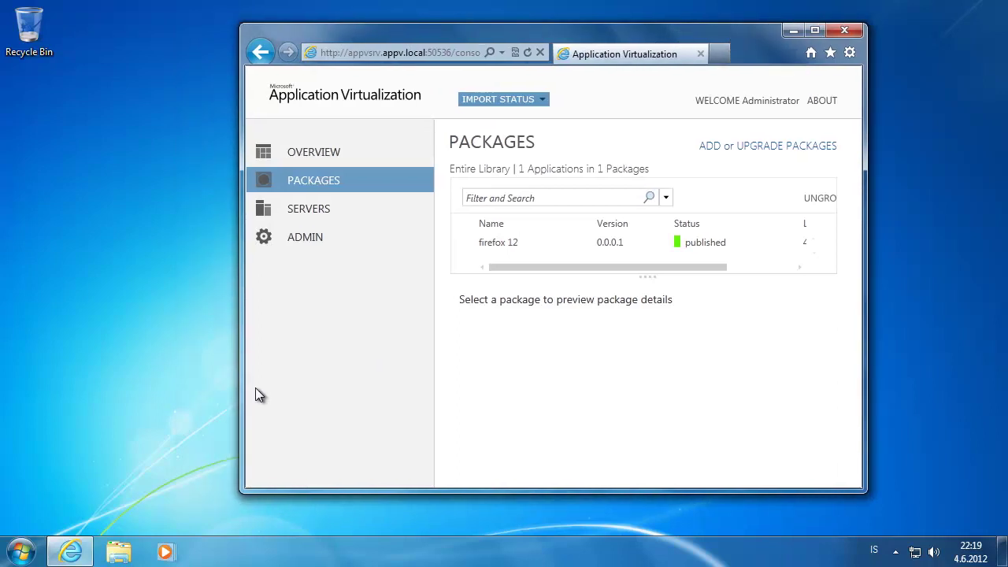
click(21, 551)
click(87, 455)
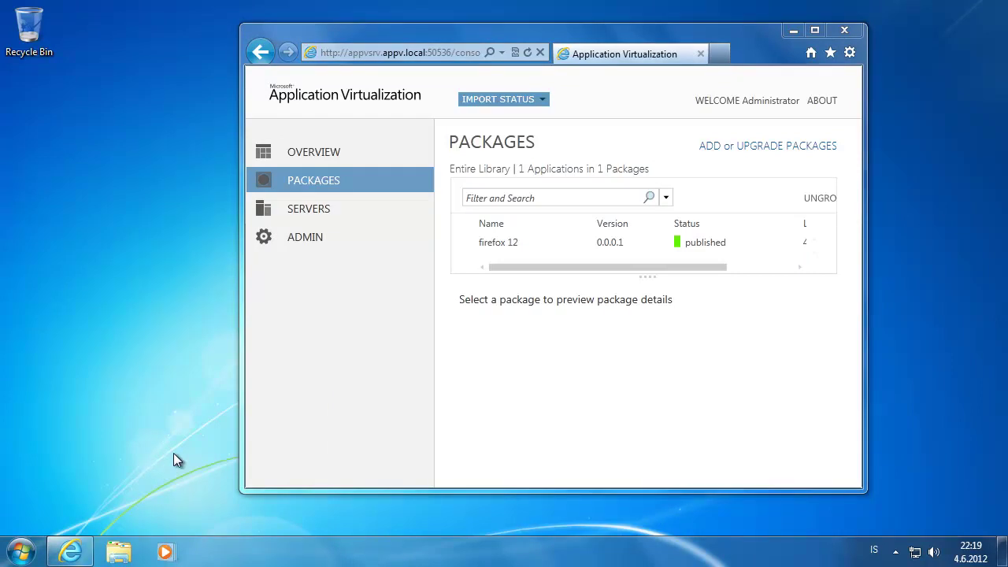
click(819, 30)
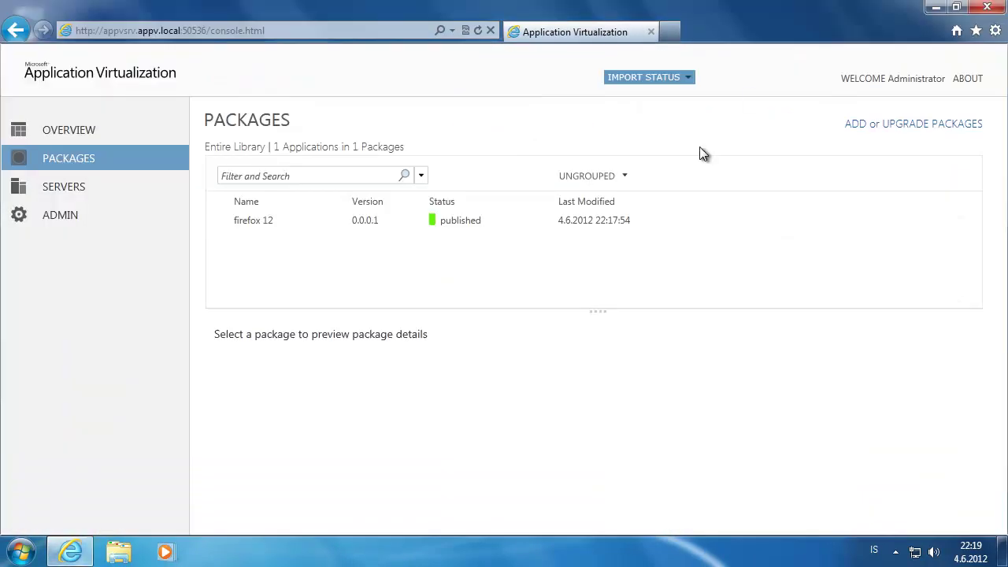
click(459, 220)
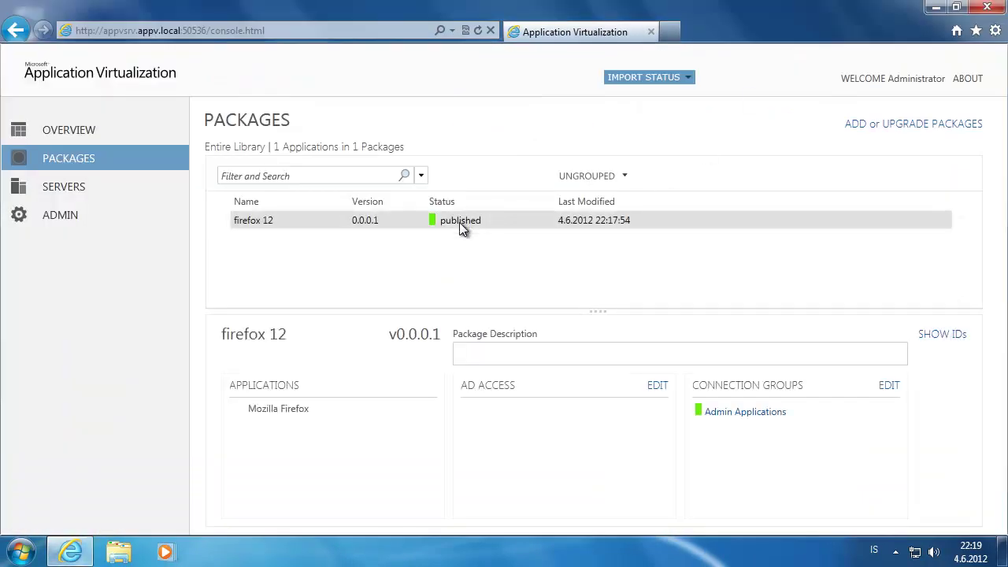
click(658, 385)
click(493, 355)
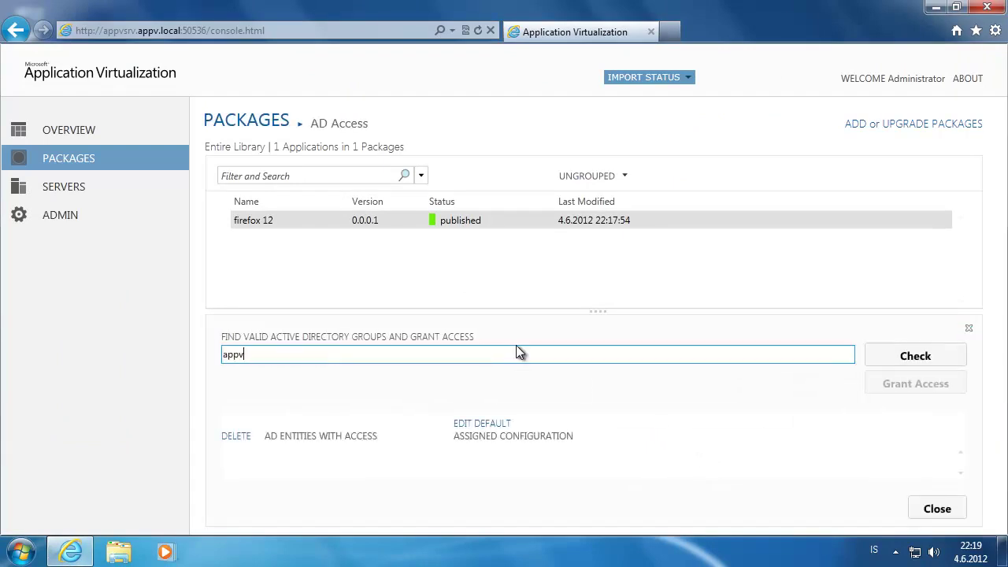
click(905, 359)
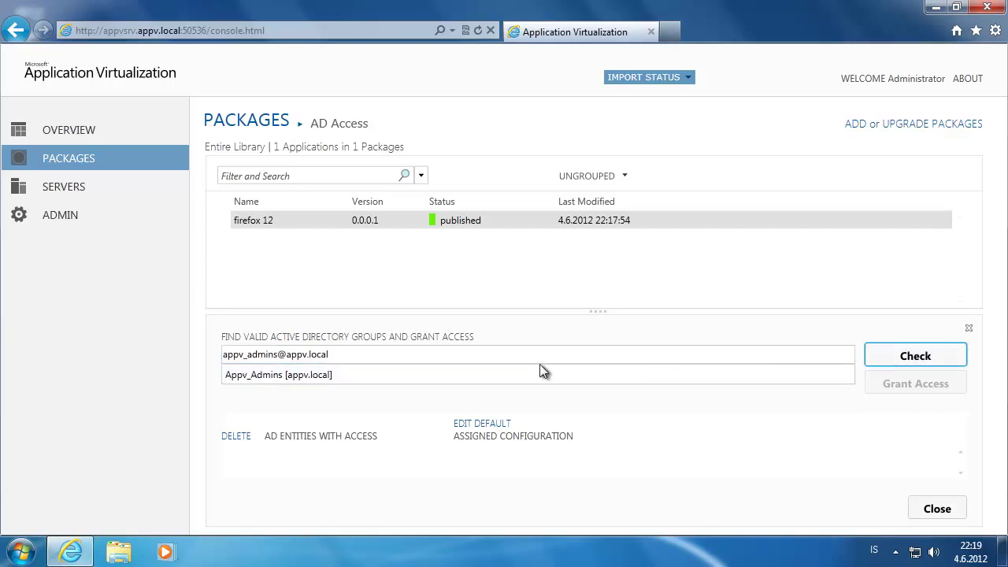
click(470, 375)
click(916, 386)
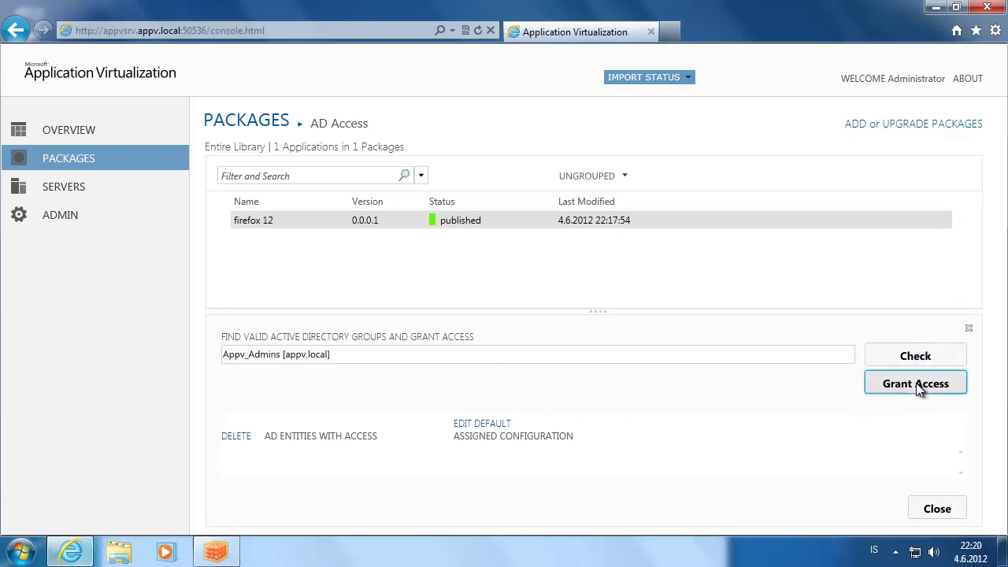
click(937, 508)
- In the App-V client, check the server for updates and confirm Firefox 12 appears under Packages
click(935, 8)
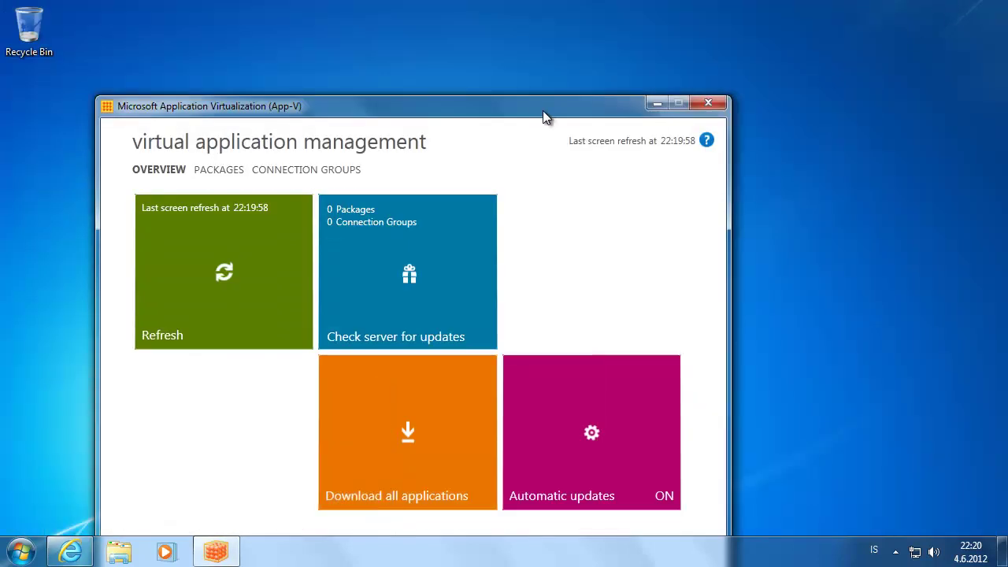
drag(536, 103, 642, 34)
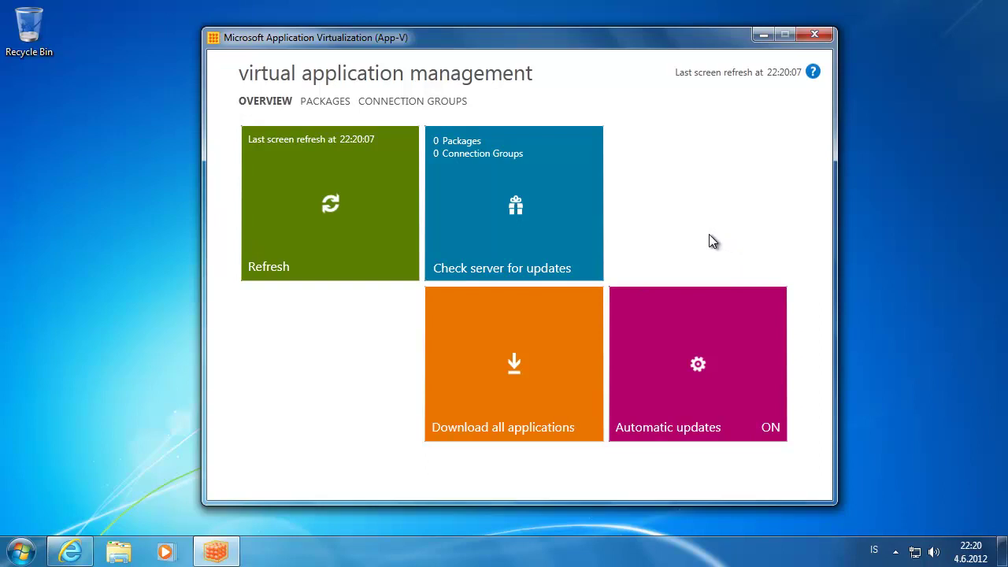
click(329, 102)
click(274, 101)
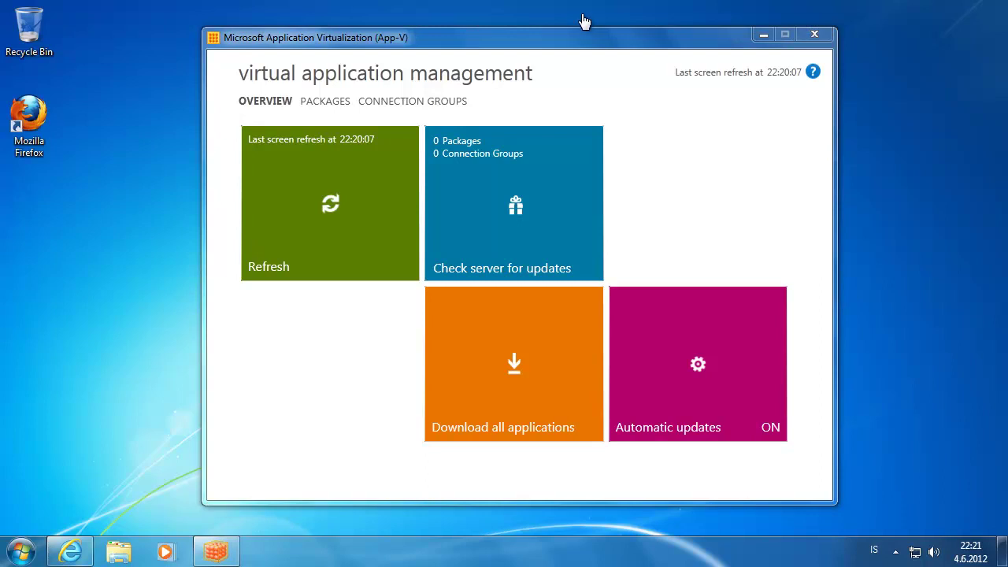
click(482, 157)
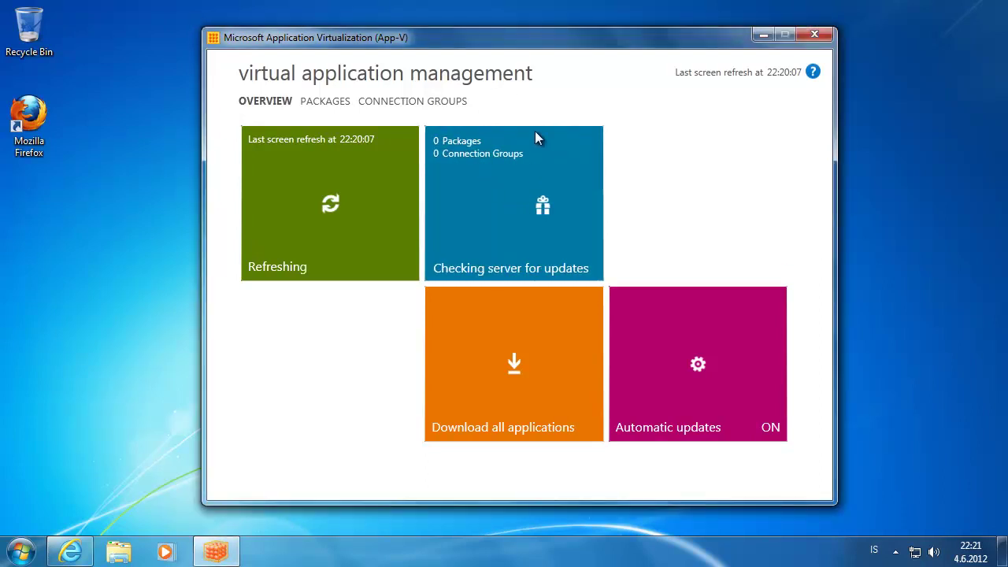
click(322, 101)
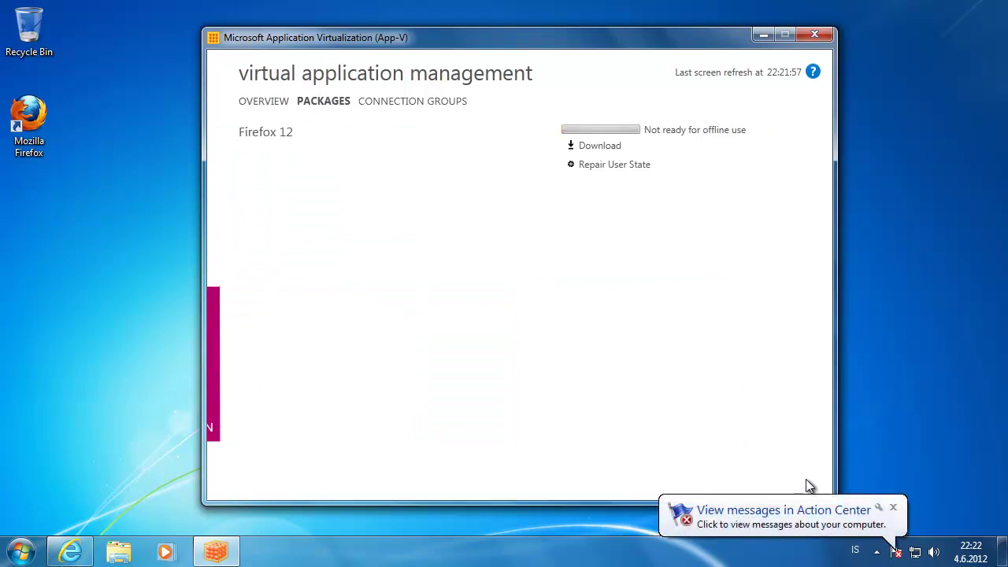
- Dismiss the Action Center notification and launch Firefox from its desktop shortcut
click(894, 507)
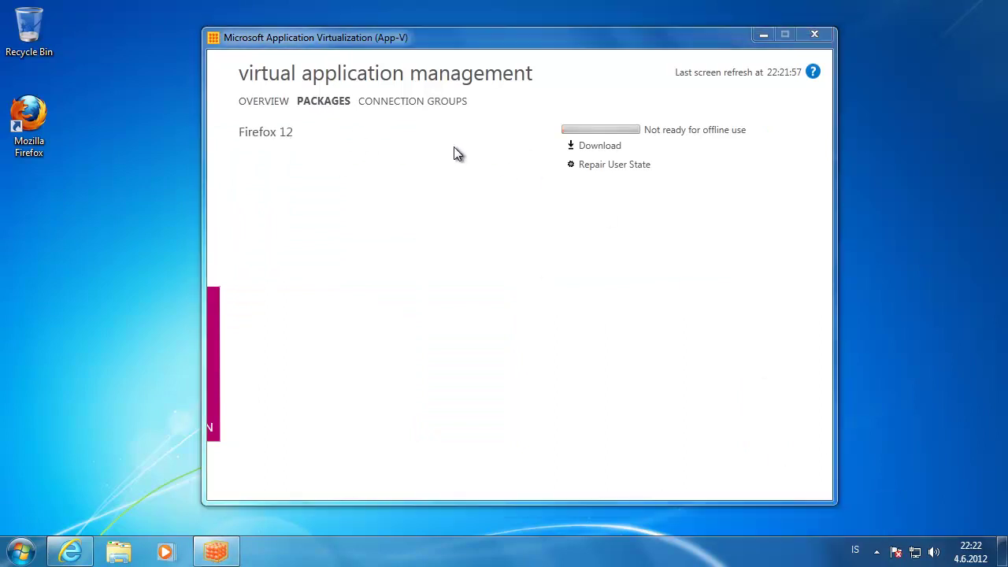
click(40, 118)
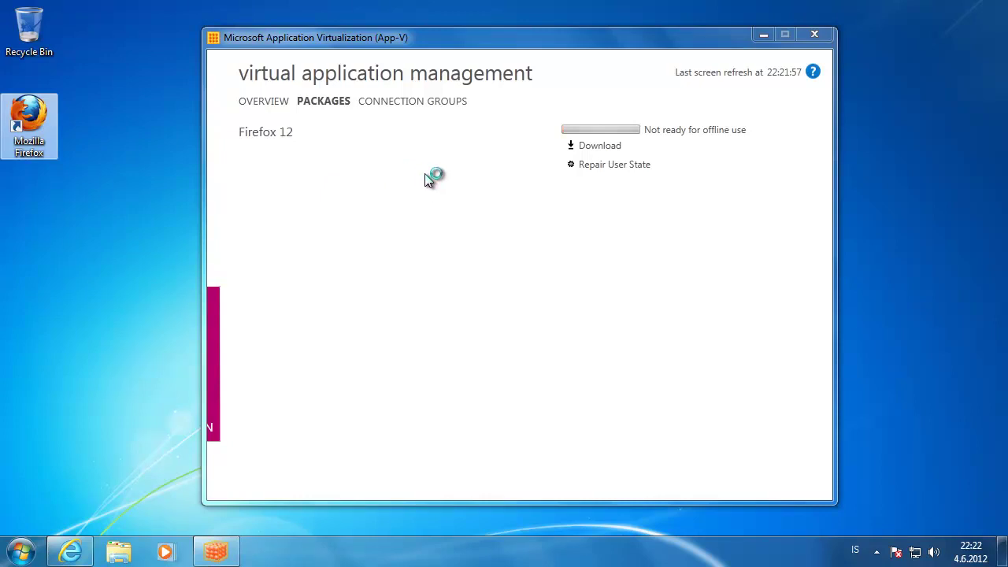
click(281, 103)
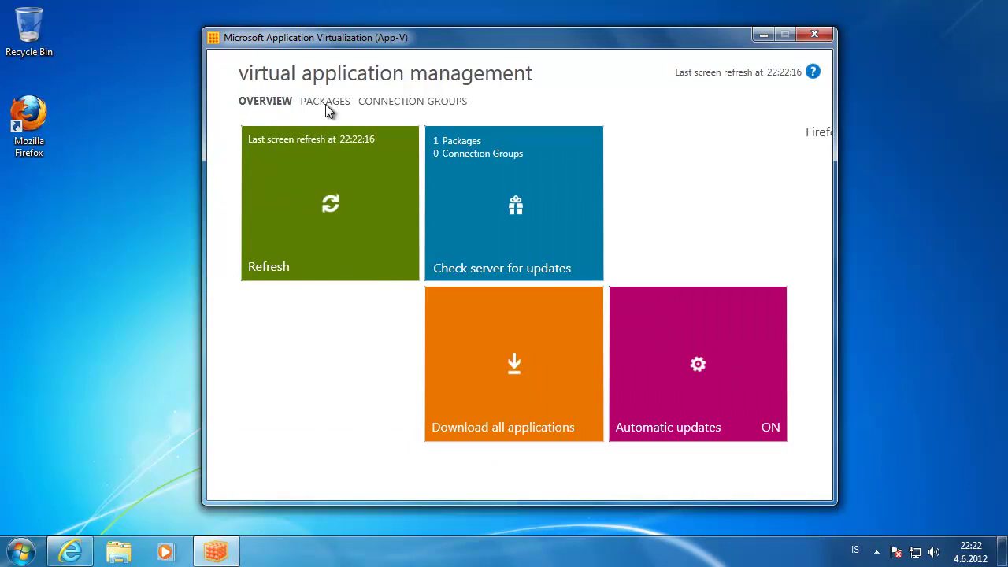
click(324, 104)
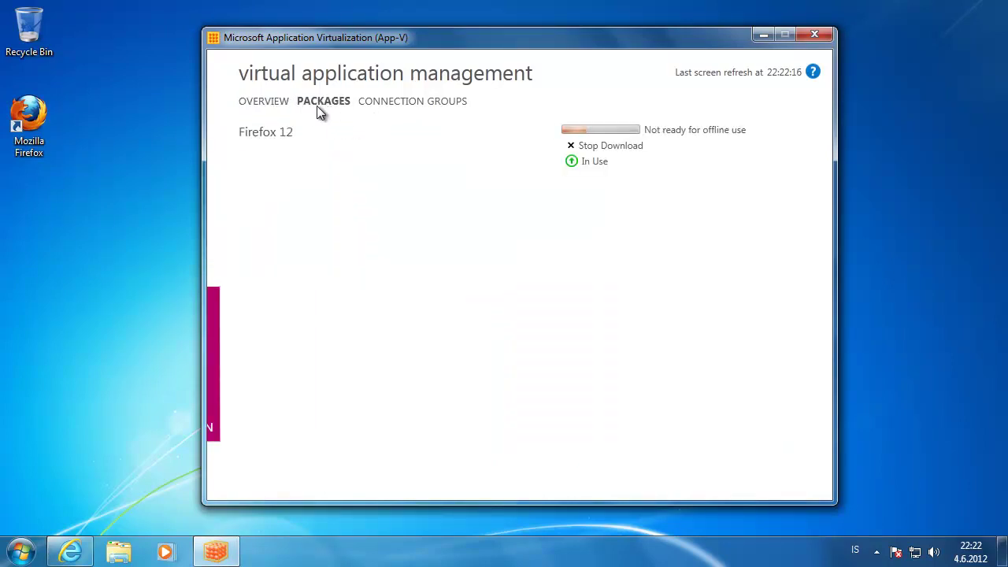
- Refresh the client and watch Firefox 12 download progress and In Use status
click(271, 102)
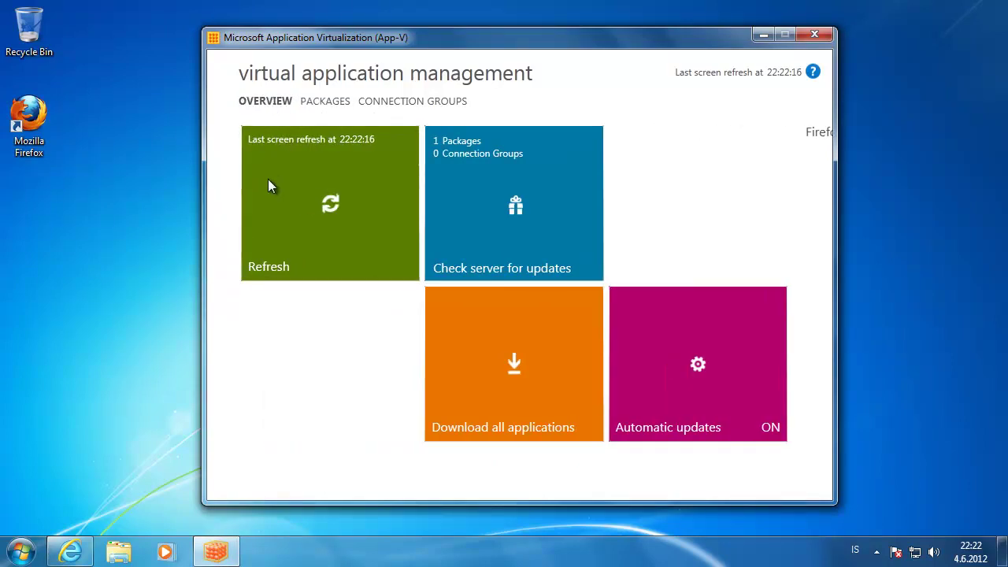
click(335, 102)
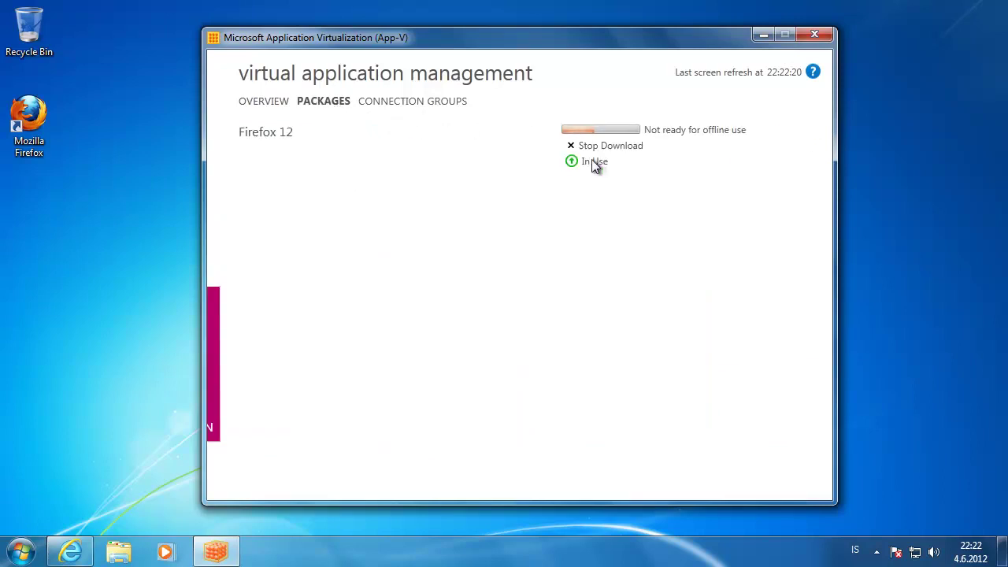
click(270, 104)
click(292, 172)
click(326, 102)
click(275, 101)
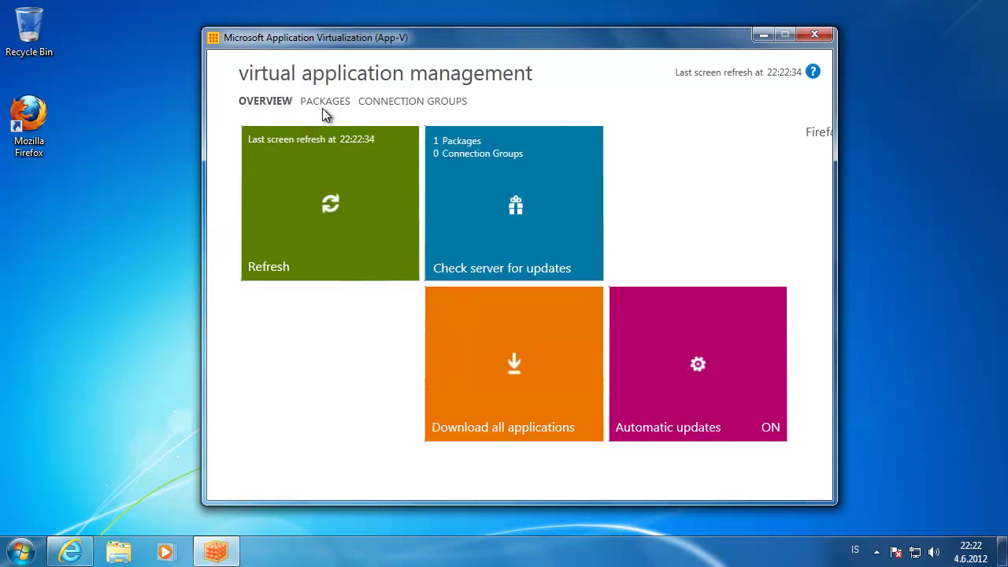
click(331, 104)
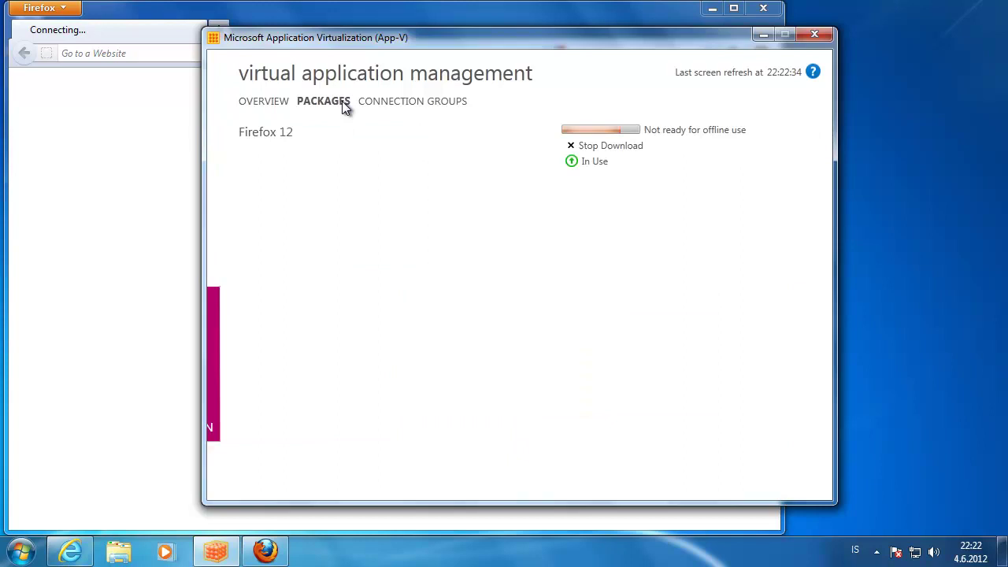
- Dismiss the default-browser prompt, load appvid.blogspot.com in virtual Firefox, then minimize it
click(763, 35)
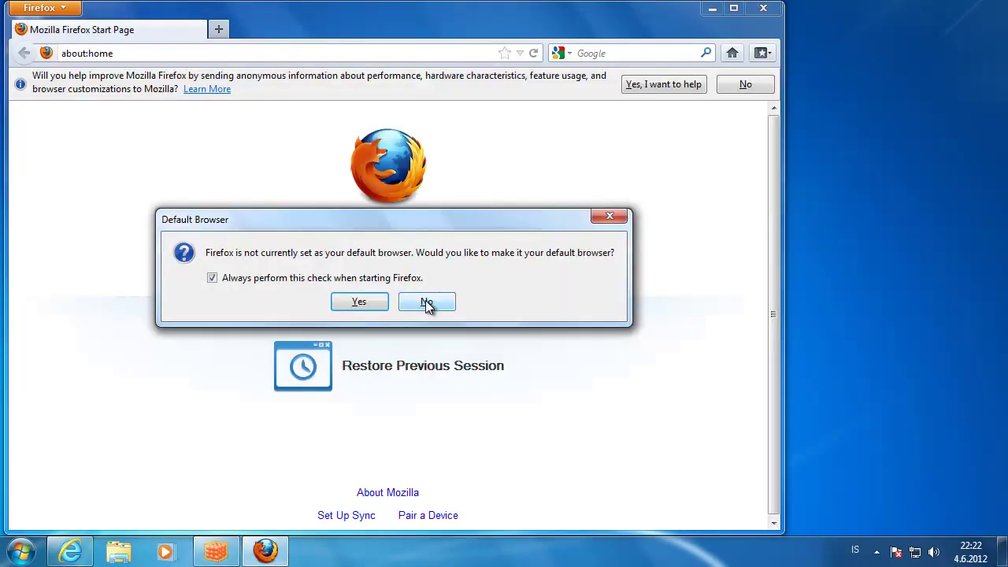
click(426, 303)
click(221, 54)
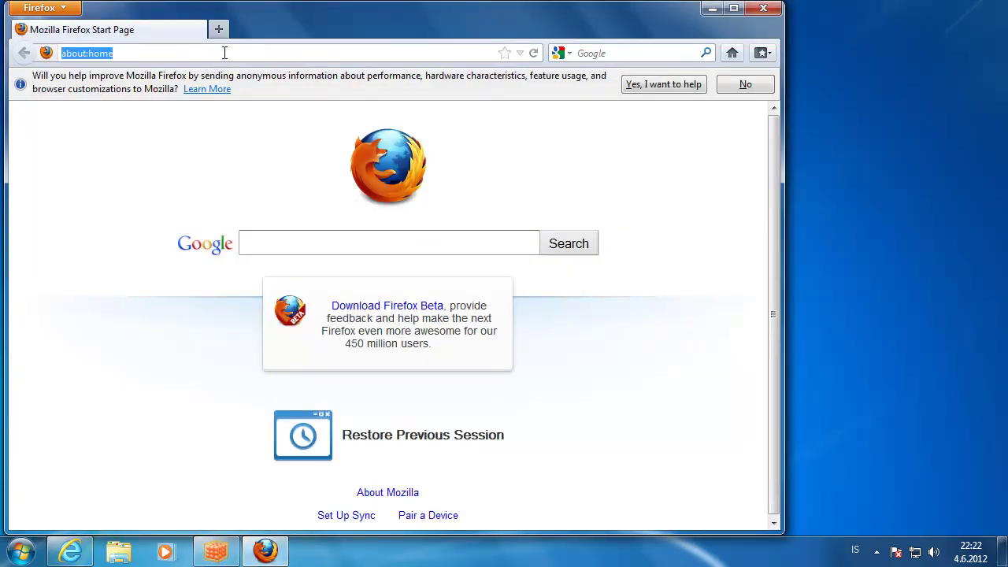
text(appvid.blogspot.c)
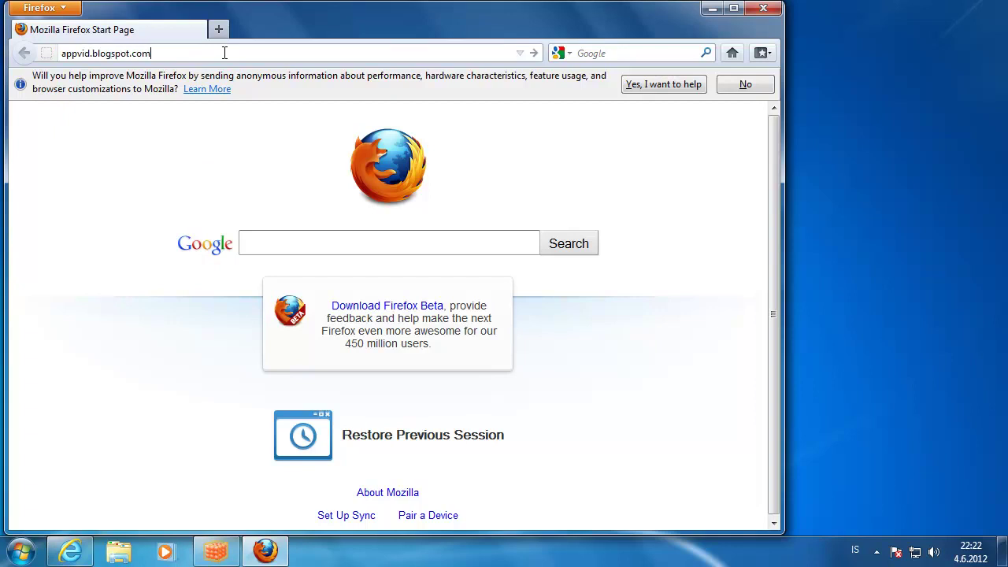
text(om)
key(Return)
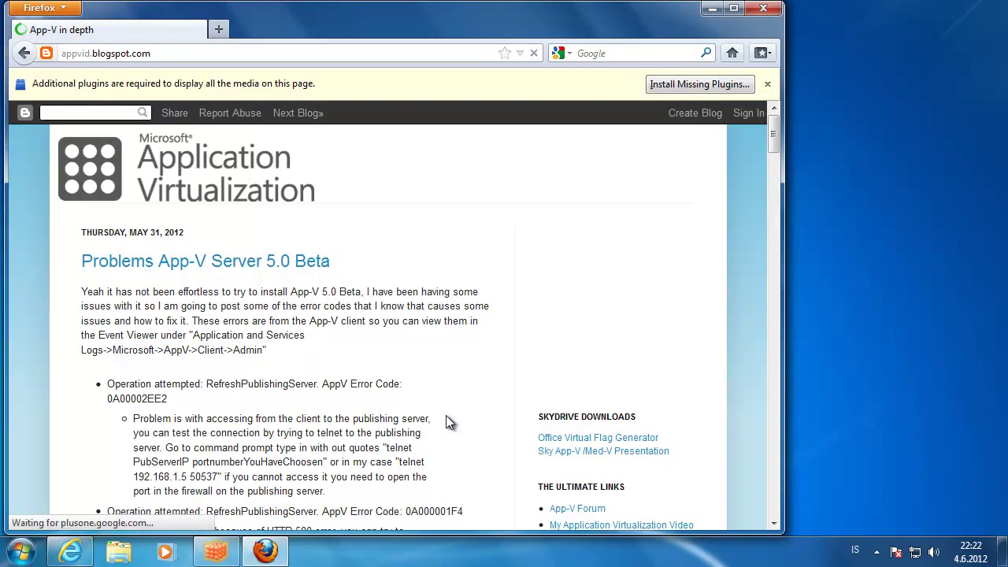
click(270, 553)
- Start Task Manager on the Processes tab, jump to firefox.exe *32, and widen the window and Description column
right_click(355, 553)
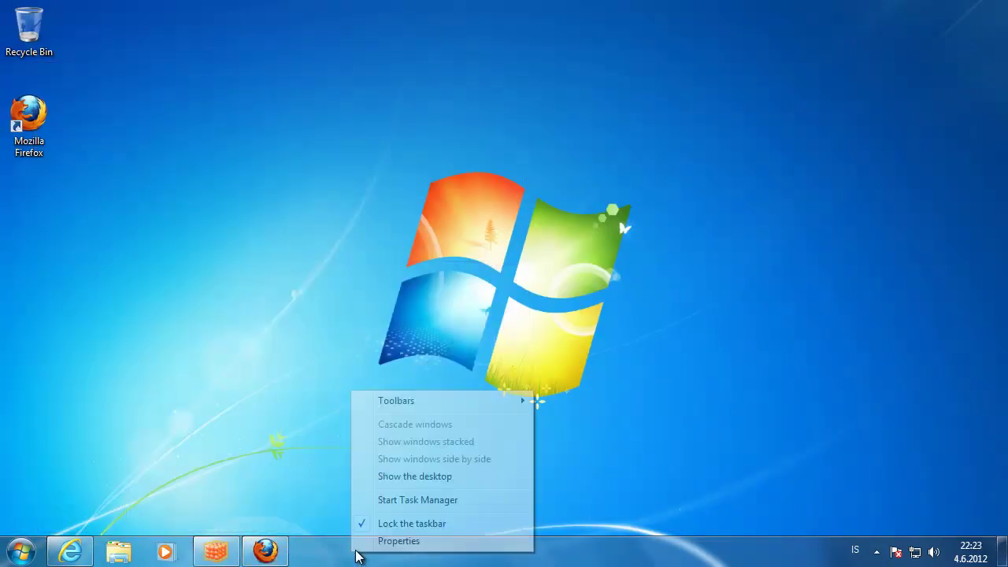
click(419, 500)
click(114, 62)
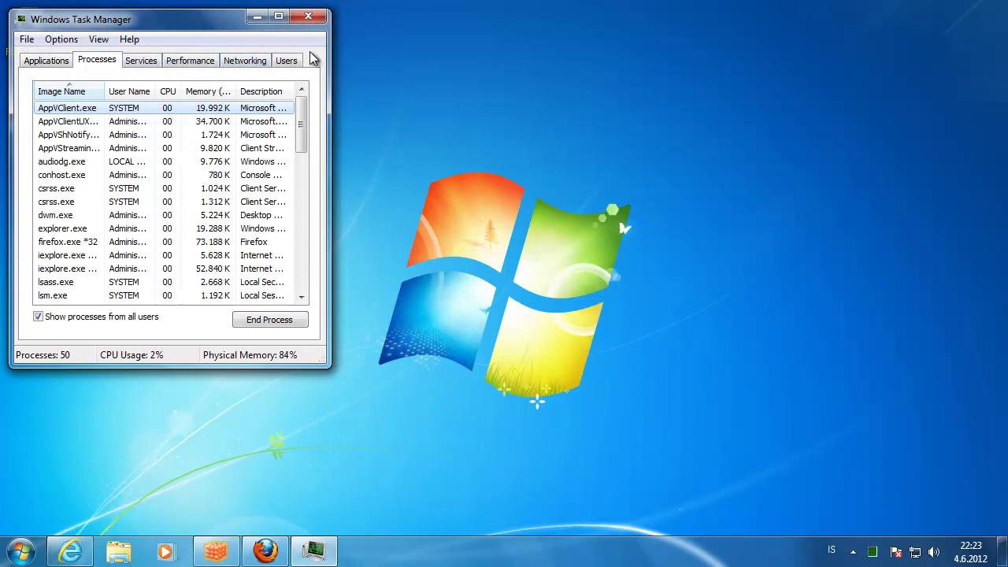
key(f)
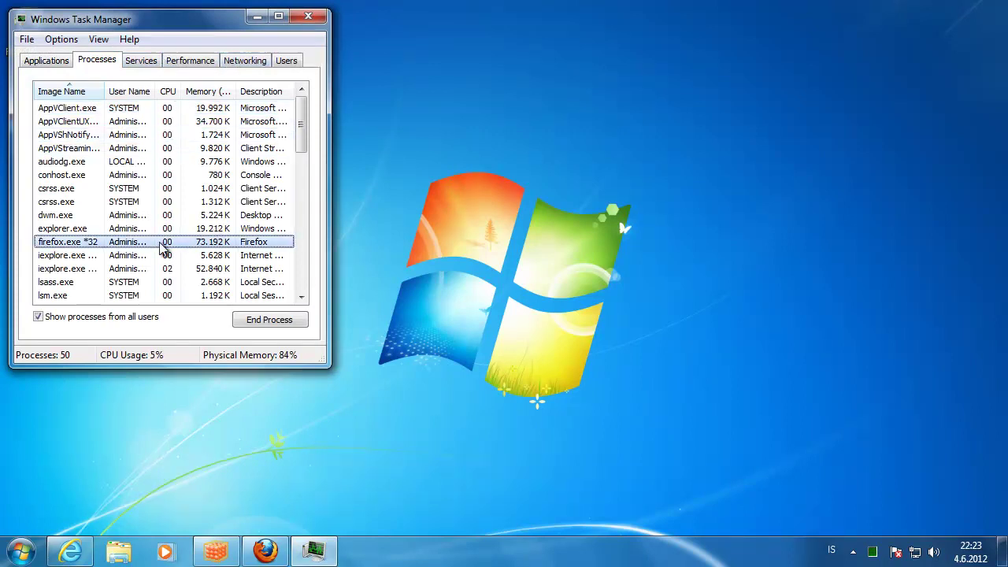
click(309, 17)
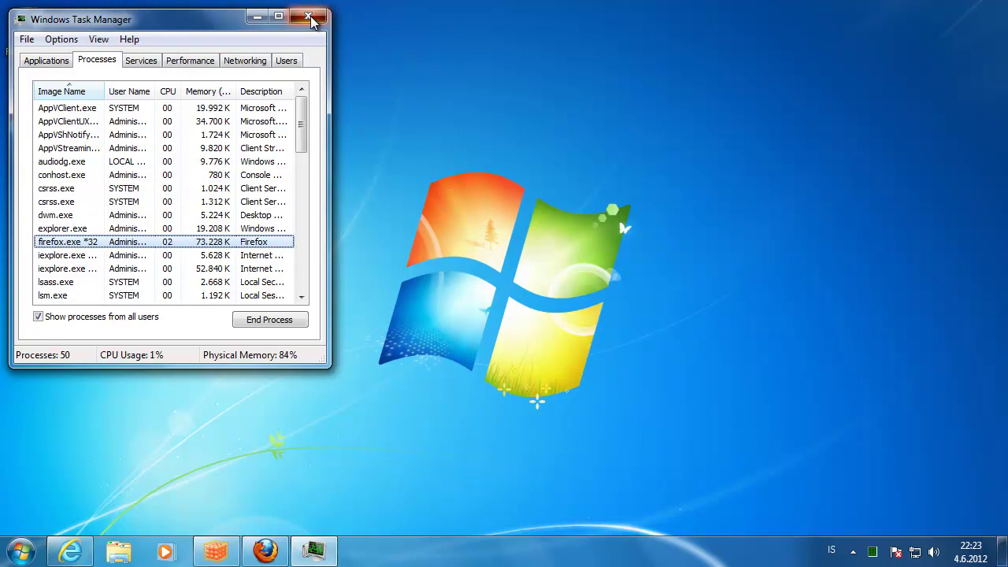
drag(331, 85, 630, 85)
drag(294, 92, 370, 91)
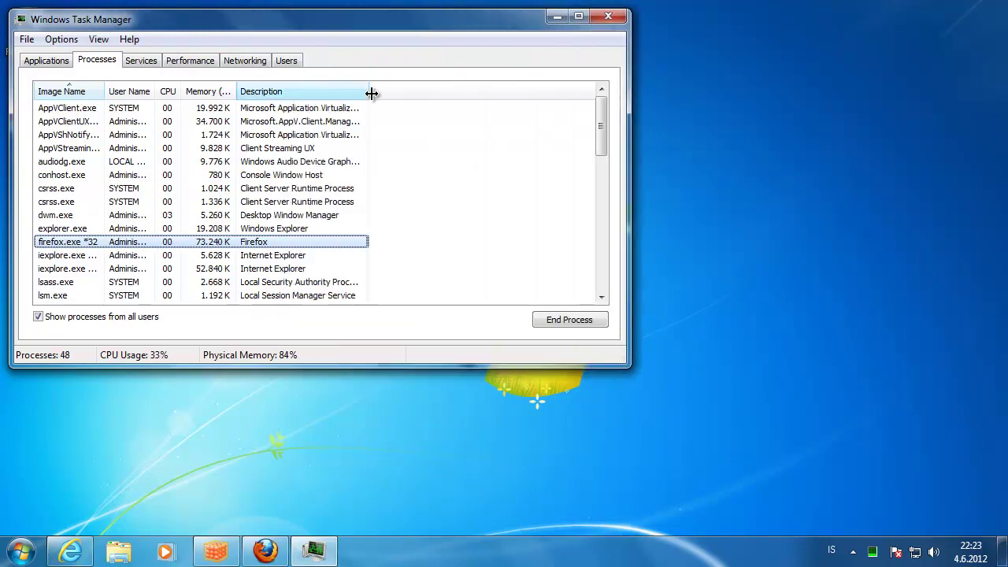
- Add the Command Line column, auto-fit it to show full paths, and enlarge the window
right_click(249, 244)
click(100, 41)
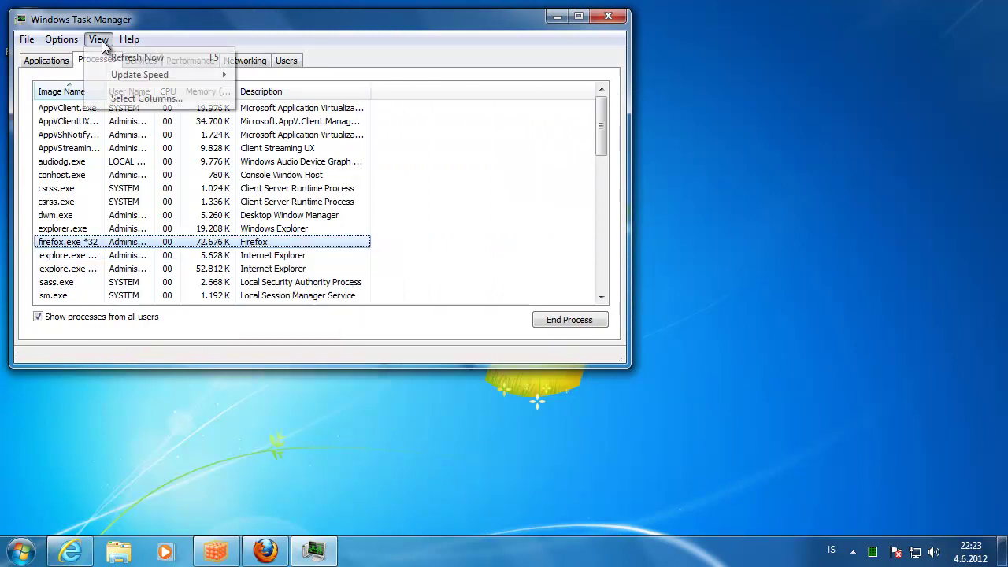
click(132, 98)
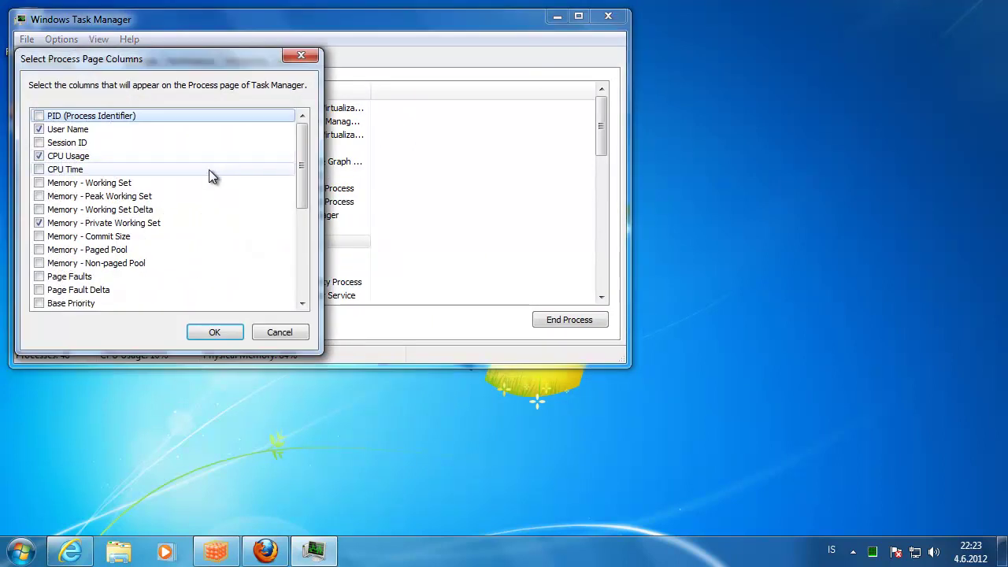
drag(299, 156, 309, 258)
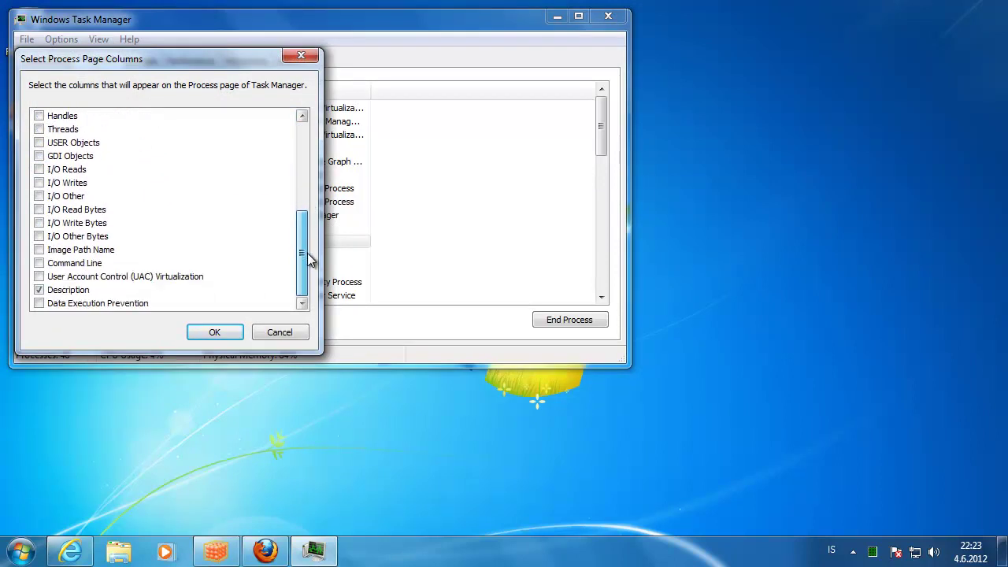
click(40, 264)
click(215, 332)
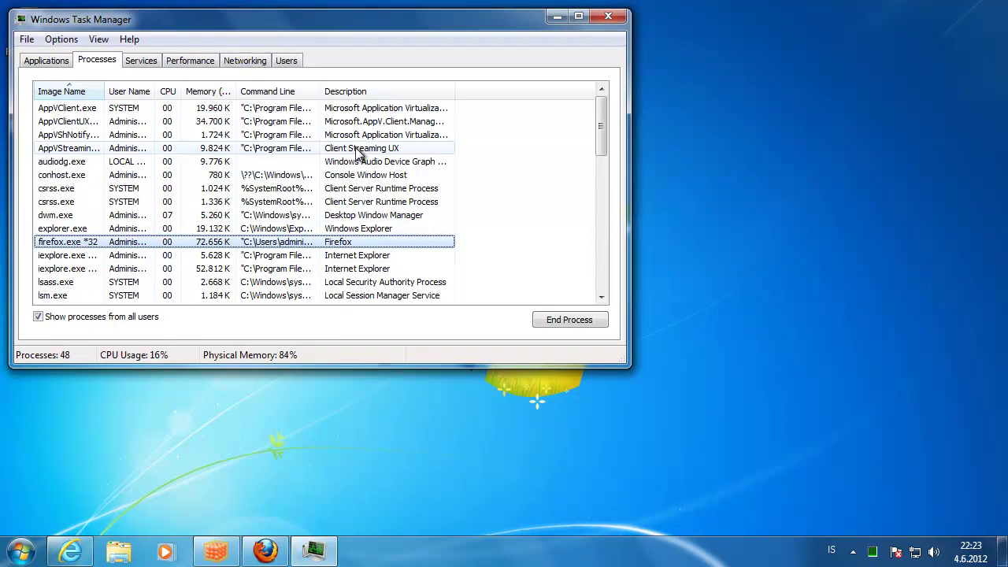
double_click(320, 92)
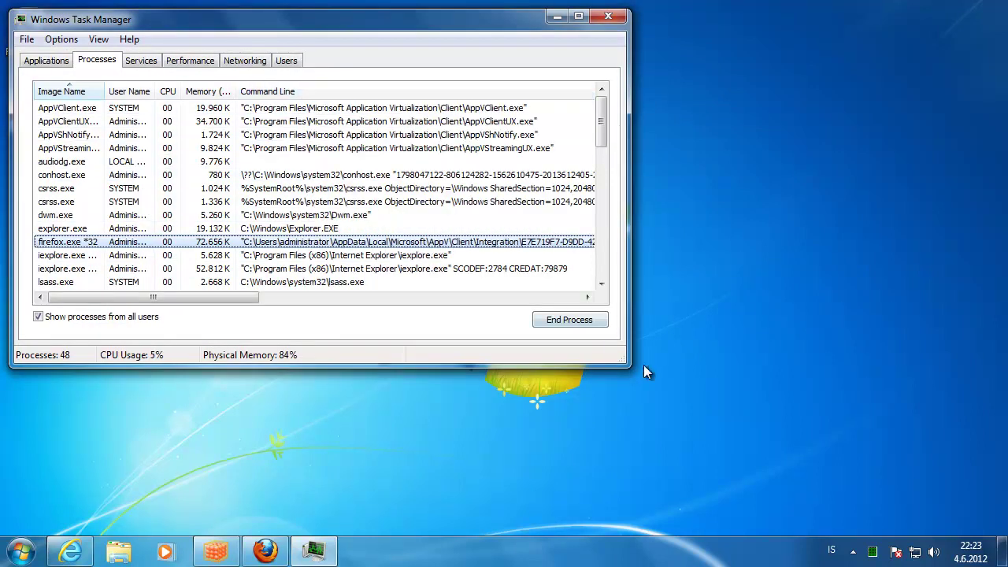
drag(620, 358, 907, 367)
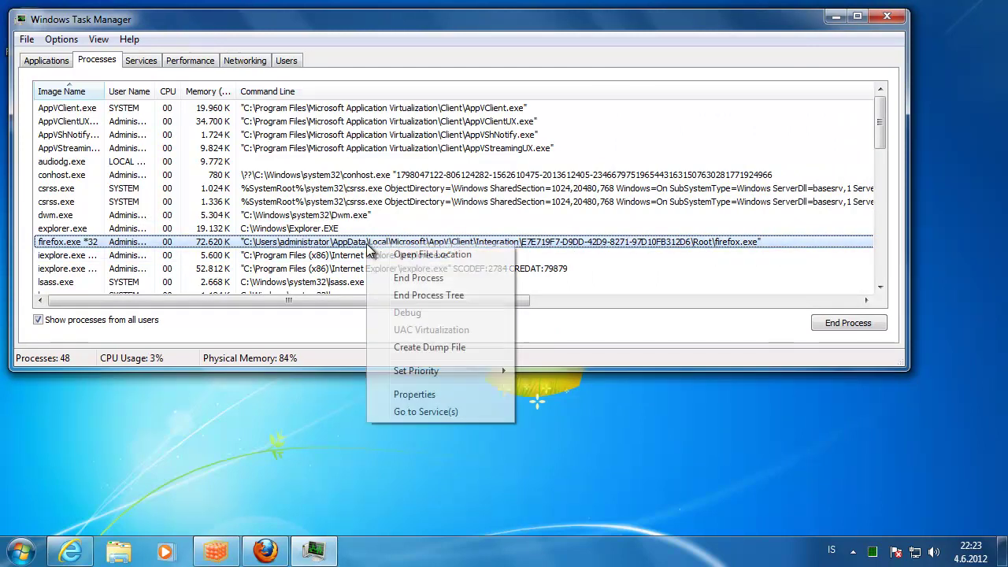
- Open the firefox.exe file location and browse the package Root folder in Explorer
right_click(366, 243)
click(402, 255)
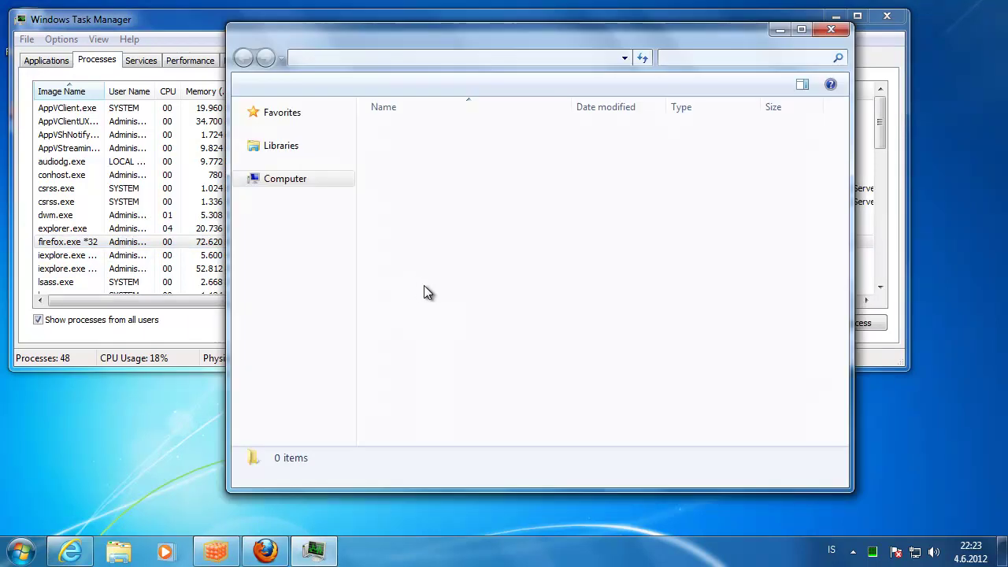
scroll(635, 241, down, 2)
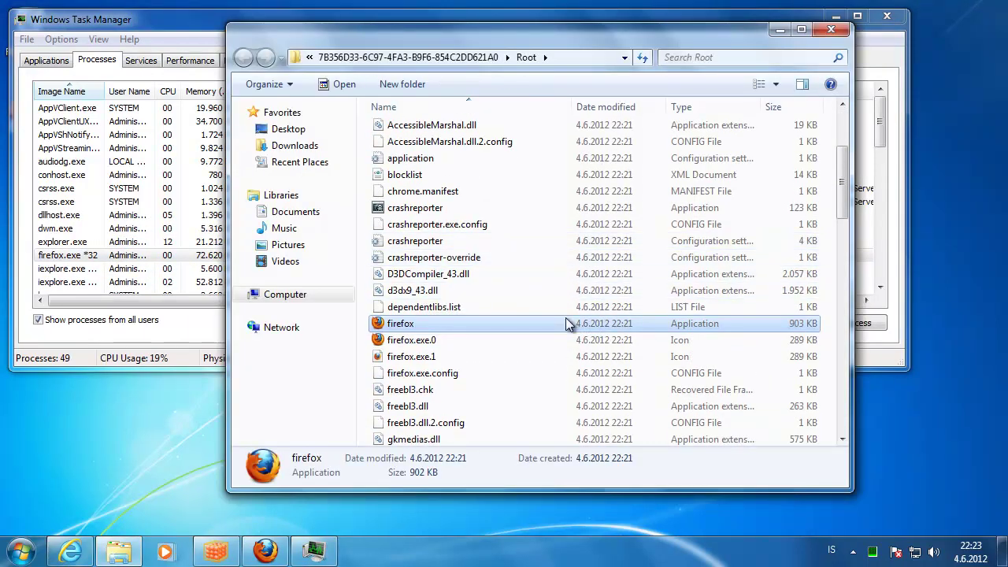
scroll(630, 307, up, 3)
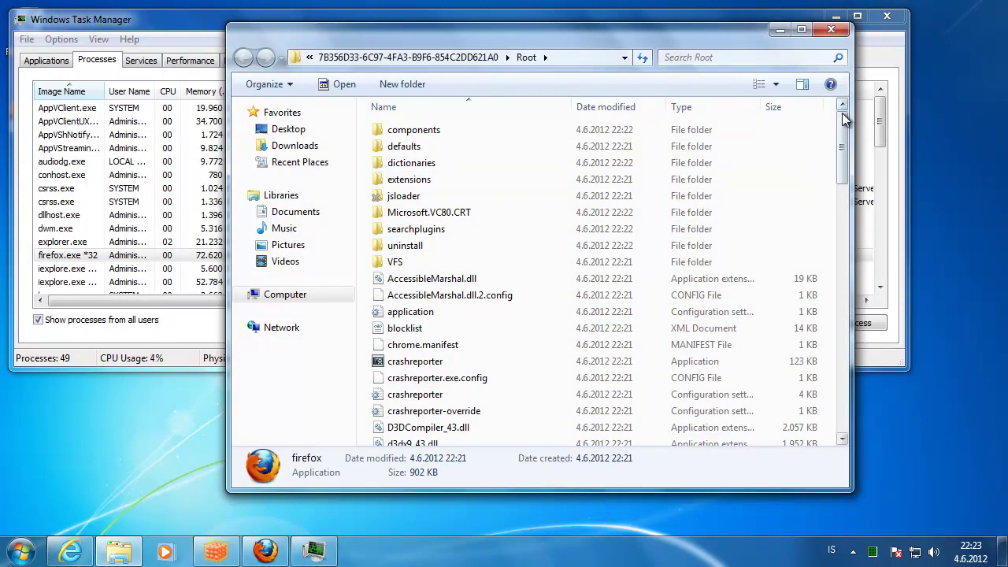
- Close Explorer and Task Manager, then restore and close the App-V client window
click(839, 31)
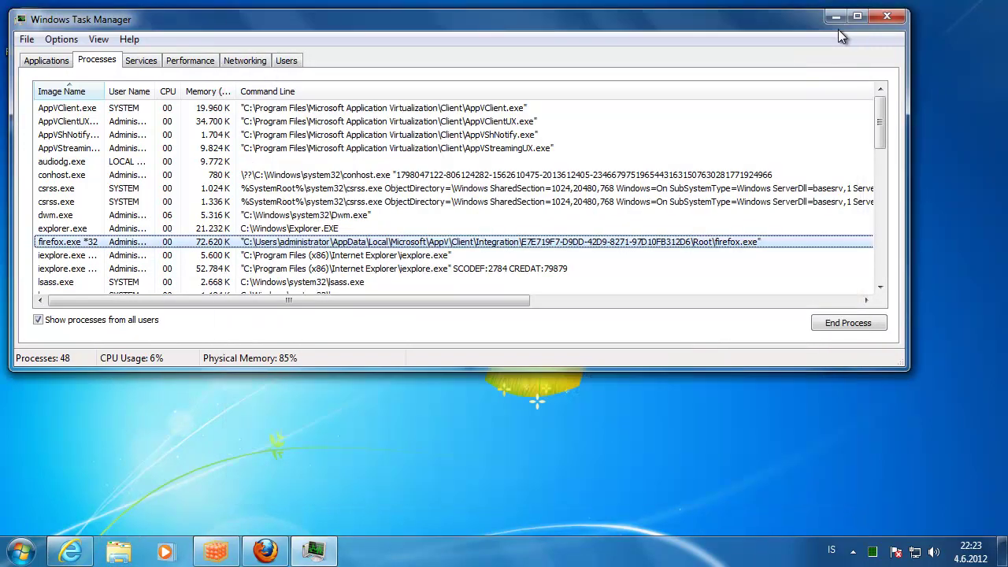
click(888, 16)
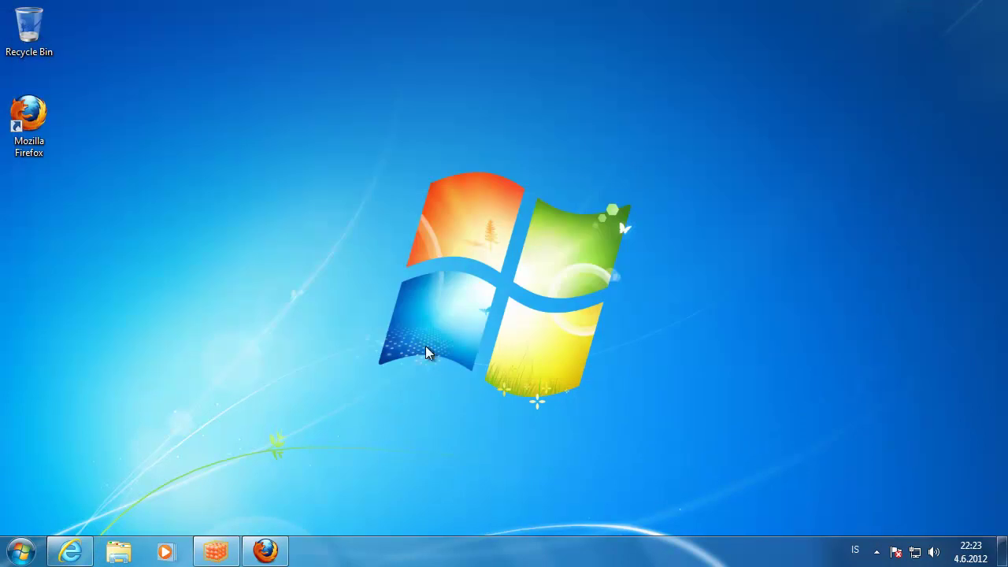
click(216, 551)
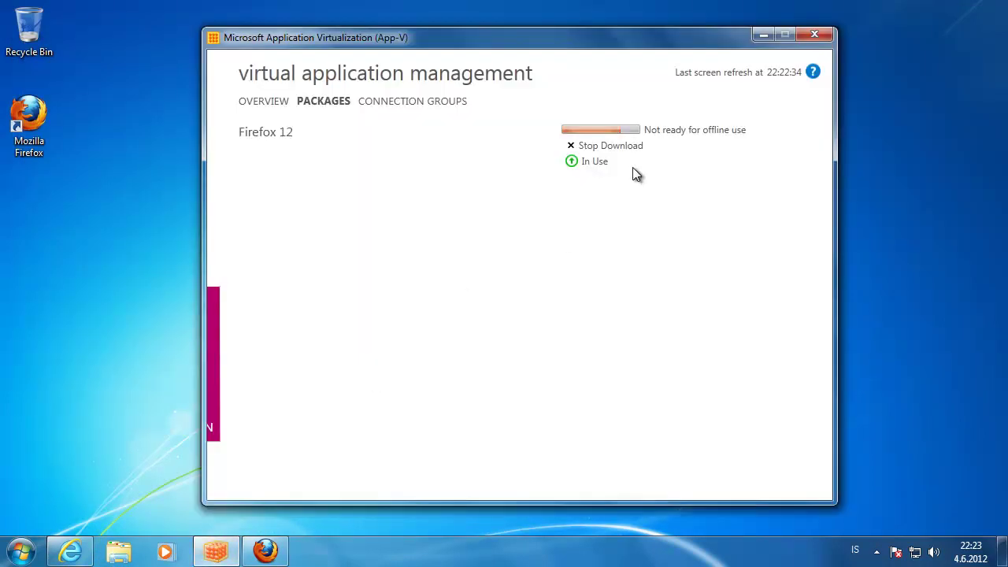
click(814, 34)
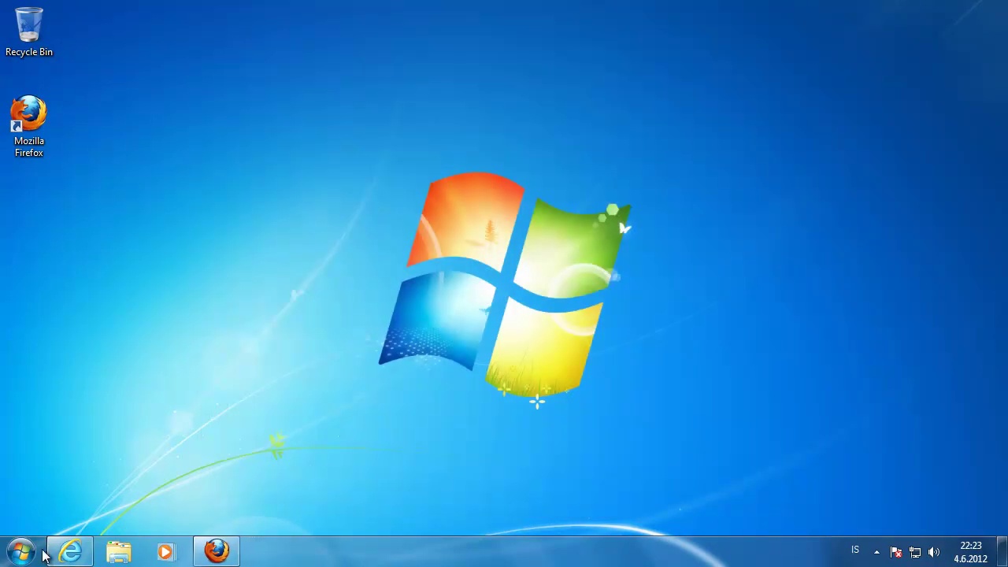
- Launch Event Viewer from a Start search for 'eve', then reposition and enlarge its window
click(35, 551)
text(eve)
key(Return)
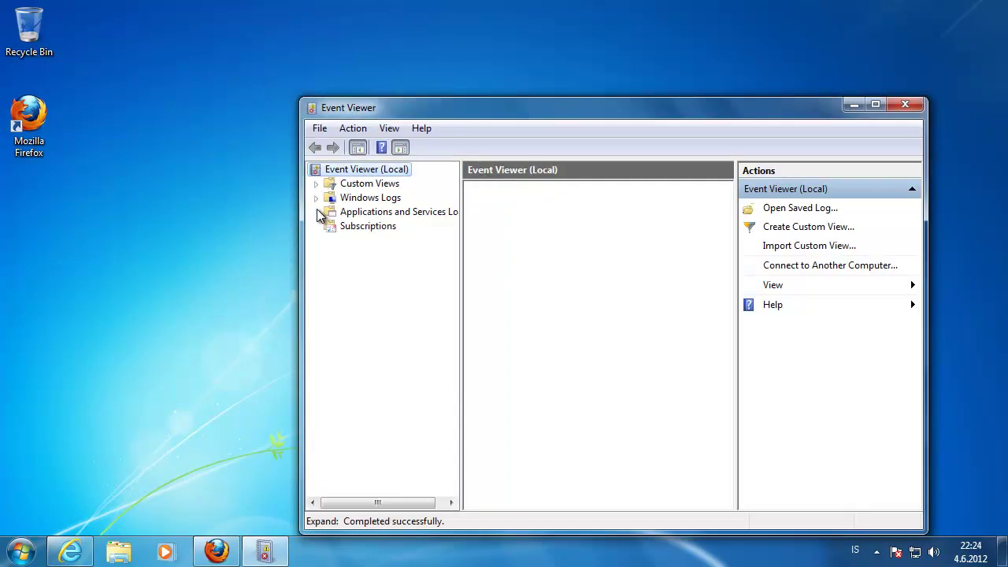
click(316, 198)
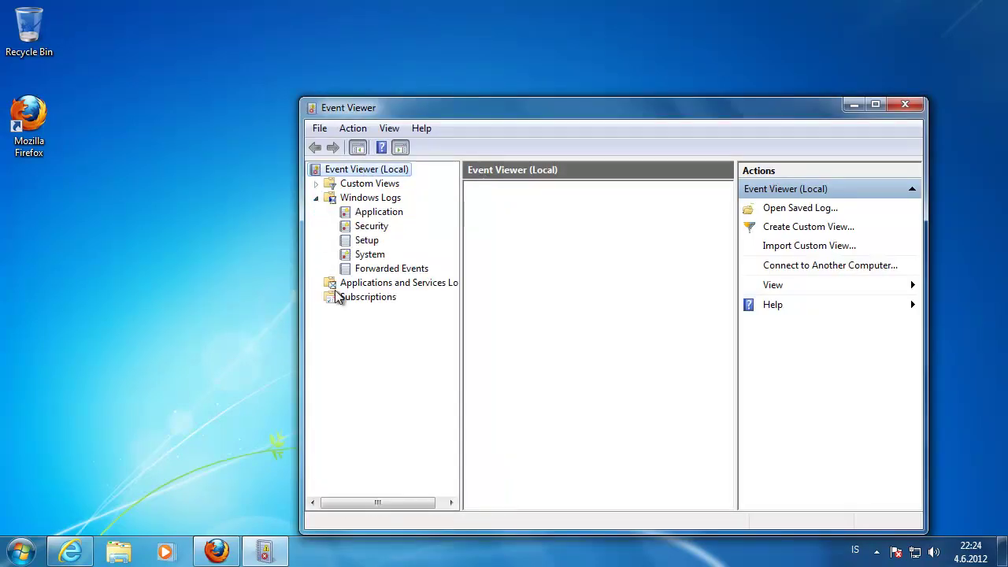
click(316, 197)
drag(442, 112, 306, 49)
drag(785, 473, 971, 526)
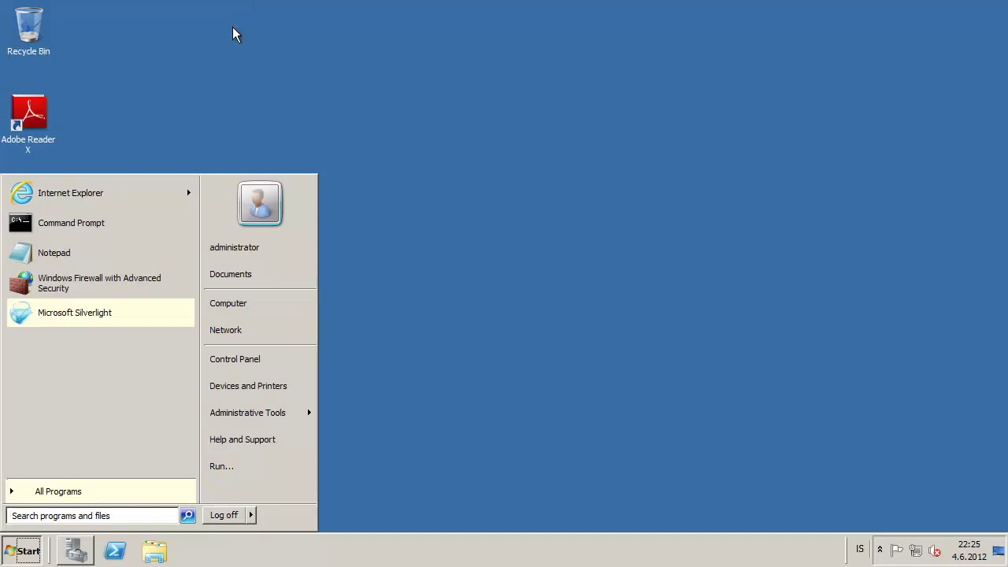
- Open Windows Firewall with Advanced Security and disable the inbound App-V Publishing Port (TCP-IN) rule
click(216, 100)
click(22, 550)
click(99, 291)
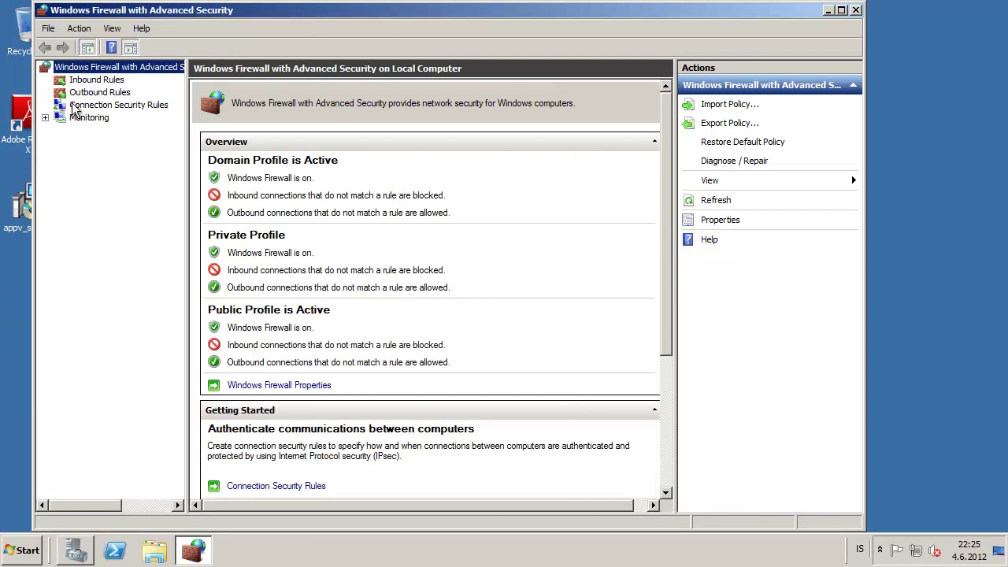
click(86, 82)
click(325, 114)
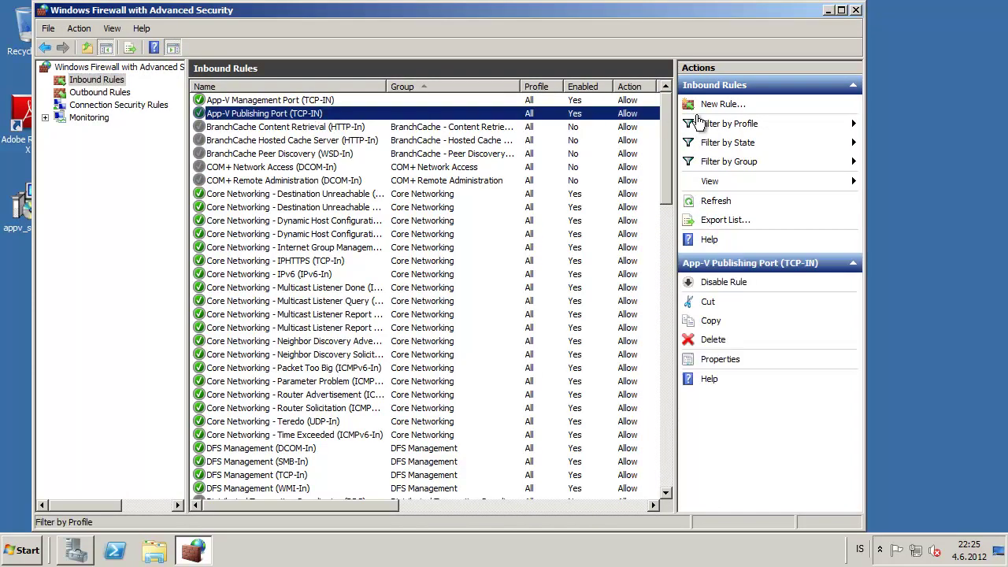
click(735, 283)
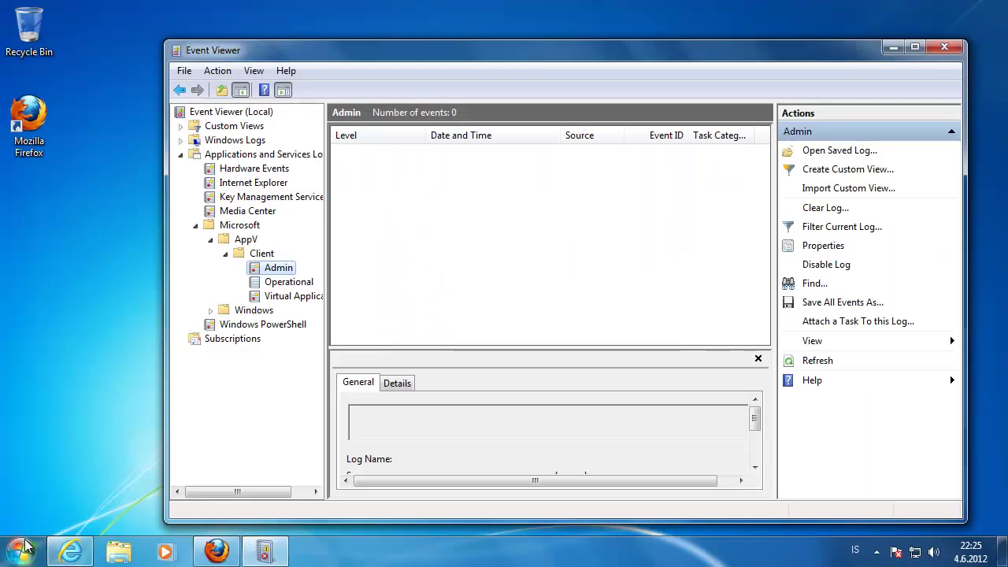
click(19, 550)
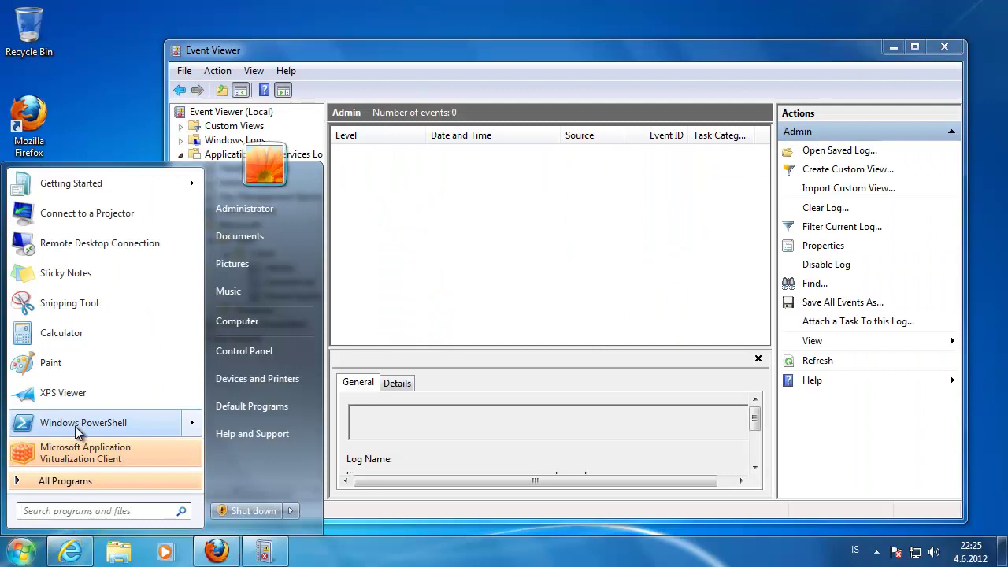
- Import the appvclient module and run Sync-AppvPublishingServer with ServerId 1 in PowerShell
key(Escape)
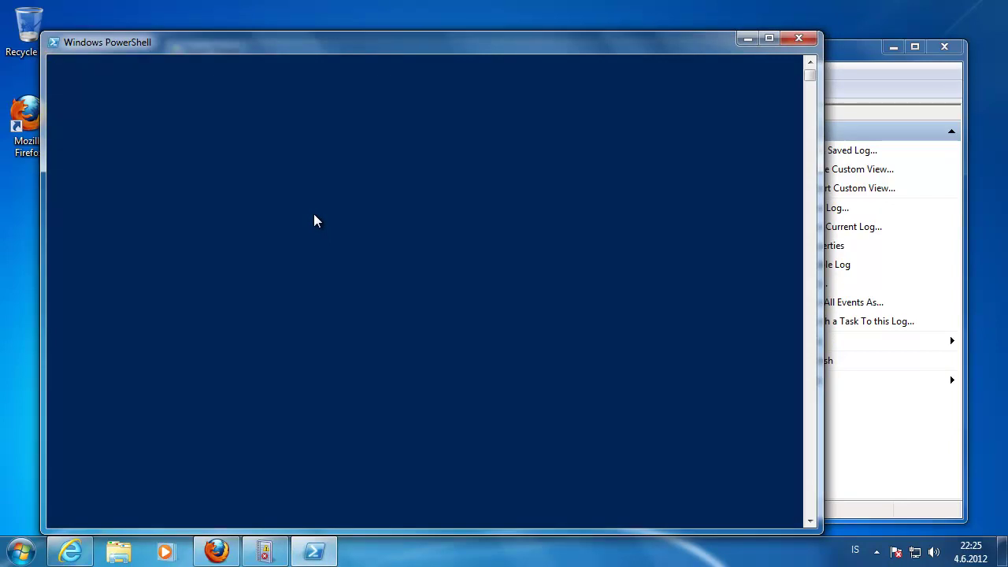
drag(466, 51, 586, 39)
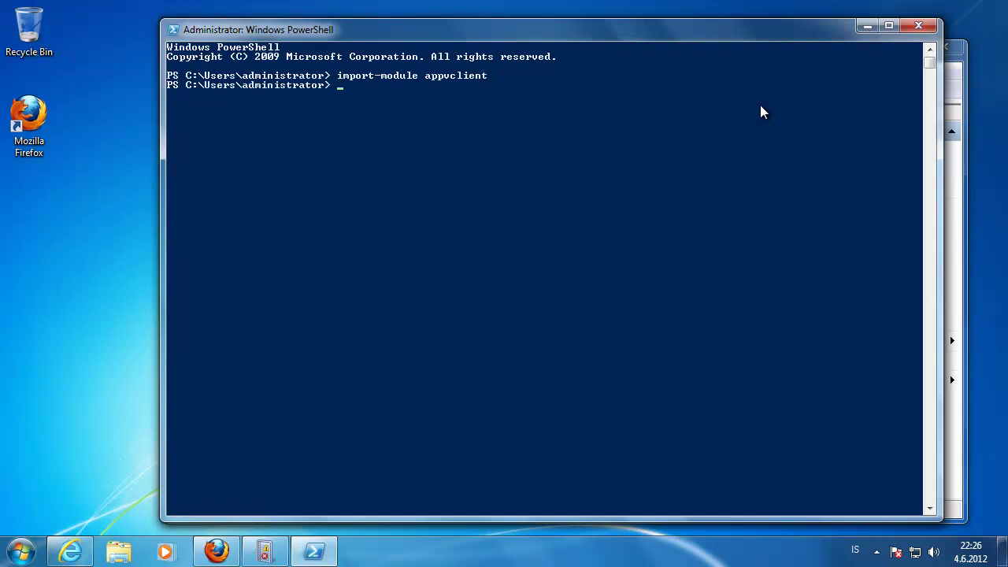
key(Tab)
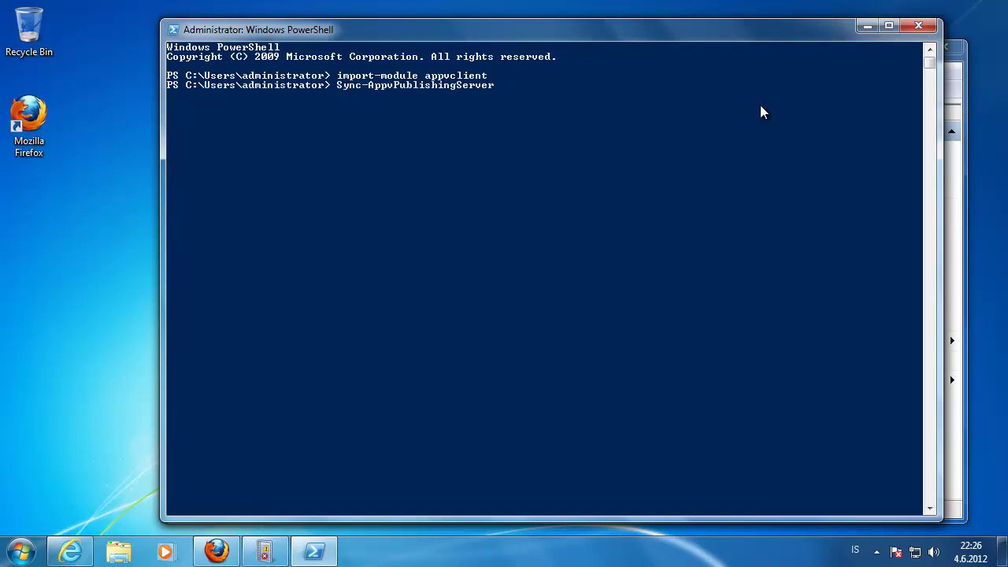
key(Return)
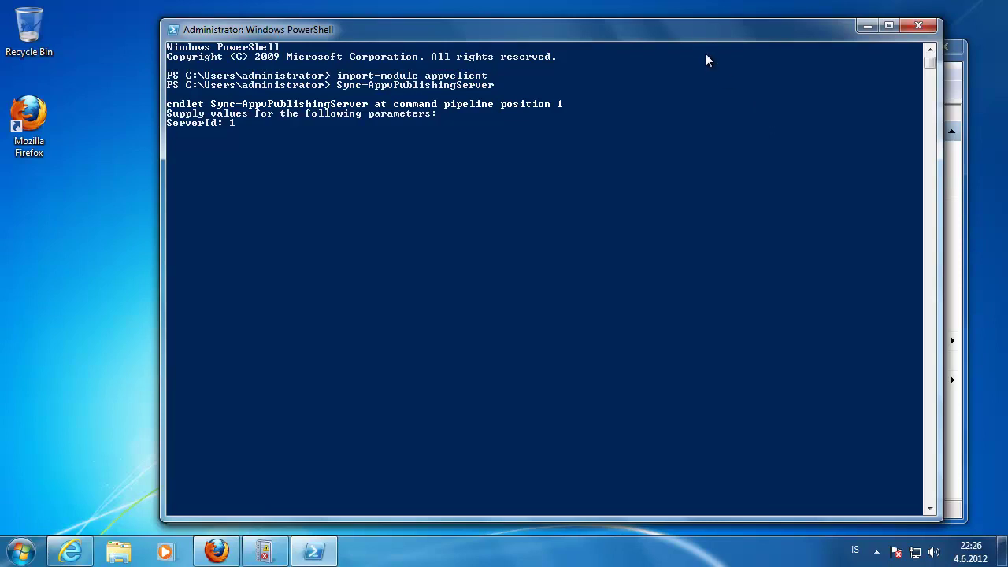
drag(704, 31, 596, 24)
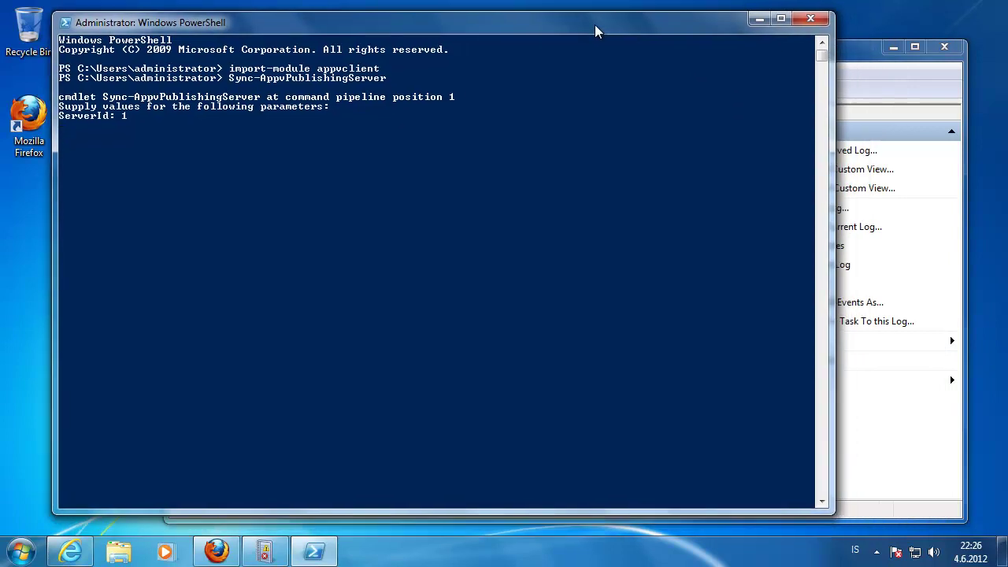
- Refresh the App-V Client Admin log and read the sync error in PowerShell
click(856, 70)
right_click(278, 270)
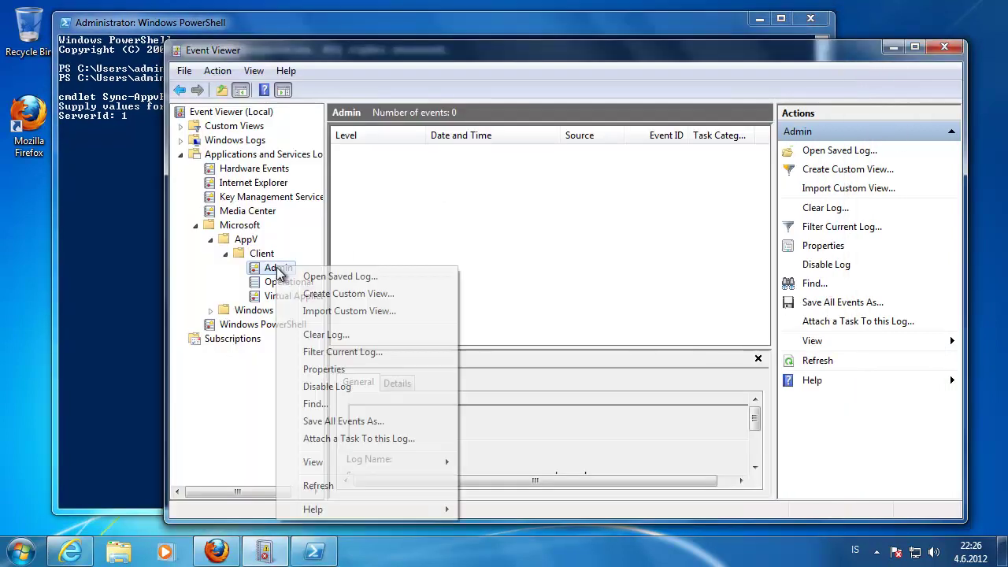
click(335, 486)
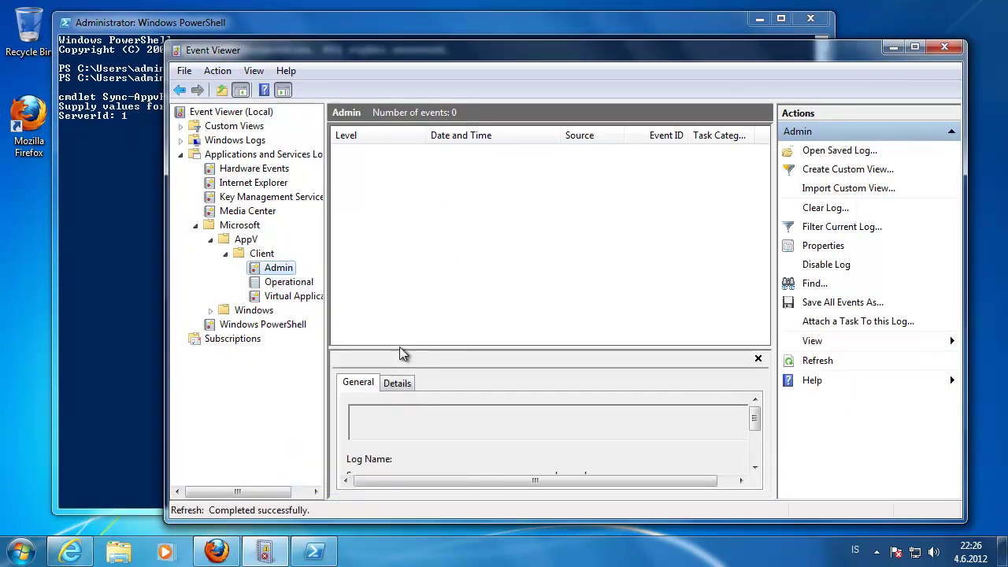
drag(508, 58, 528, 62)
drag(364, 28, 335, 22)
click(847, 68)
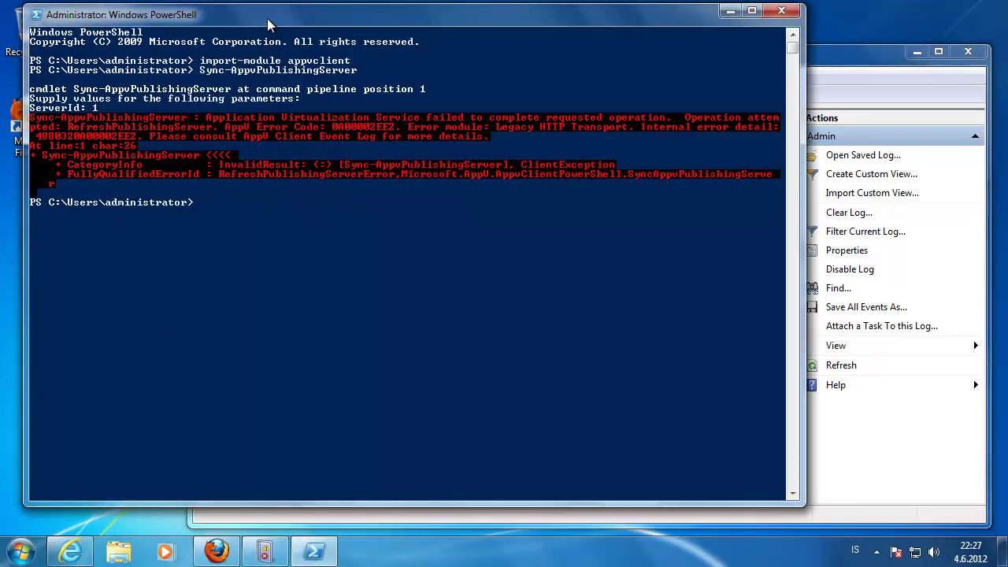
click(276, 23)
click(871, 63)
- Review the Operational and Virtual Applications logs, then refresh the Admin log again
right_click(304, 271)
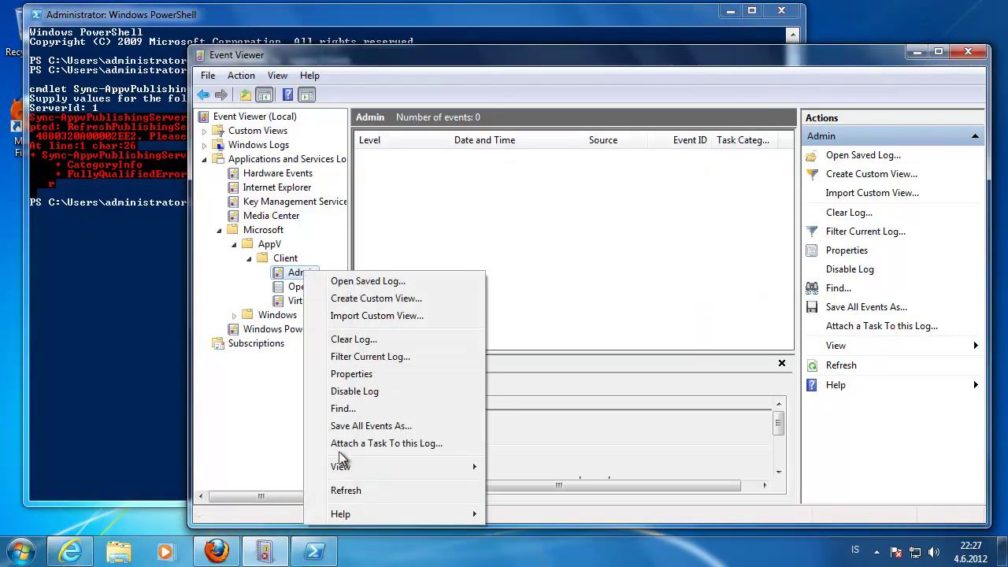
click(347, 490)
click(305, 288)
click(309, 301)
click(290, 273)
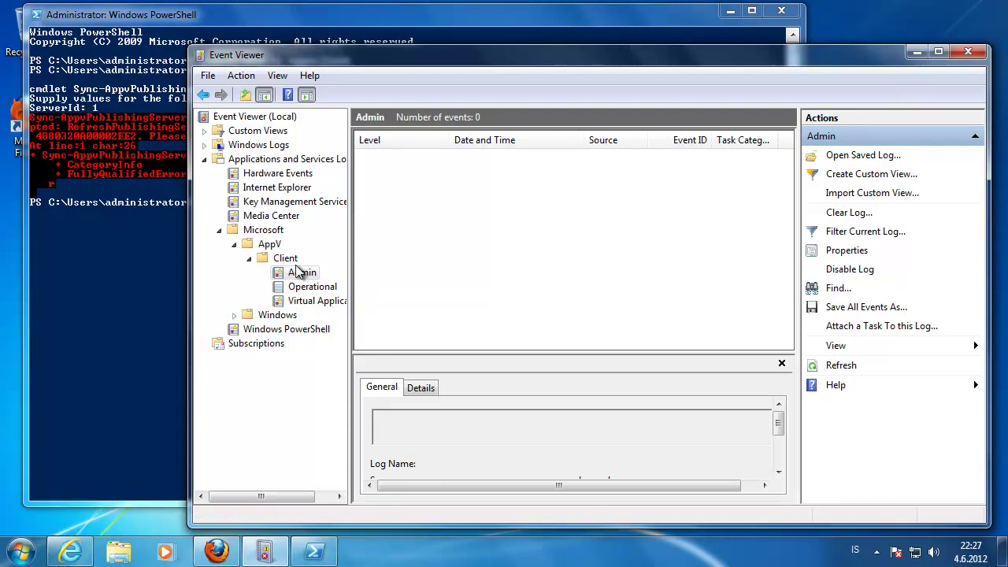
key(Left)
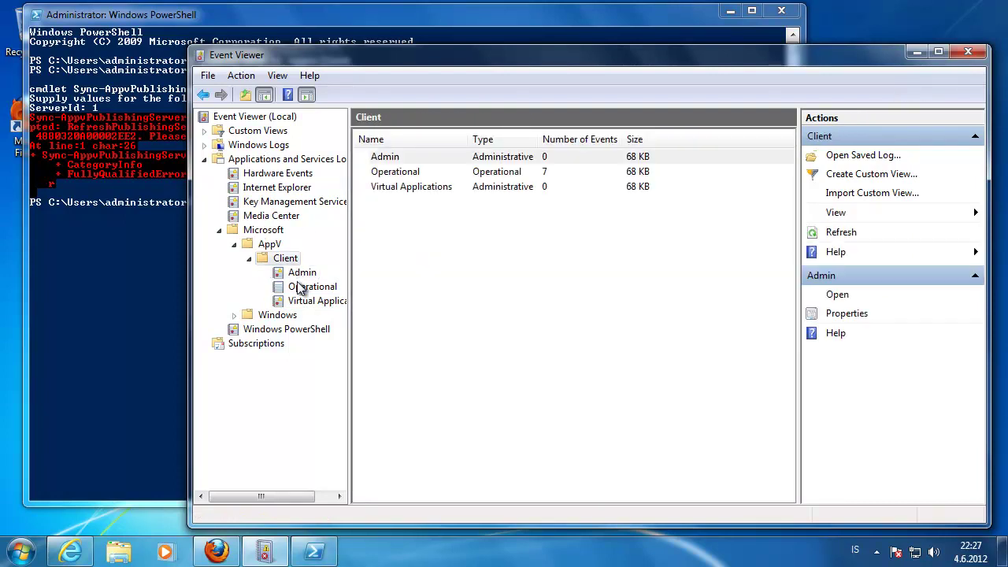
click(304, 289)
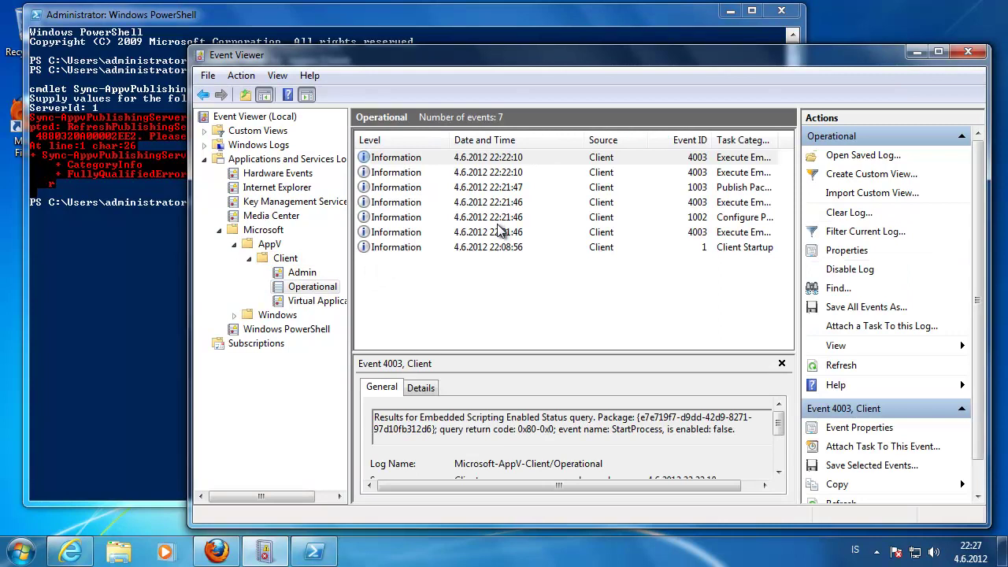
click(300, 274)
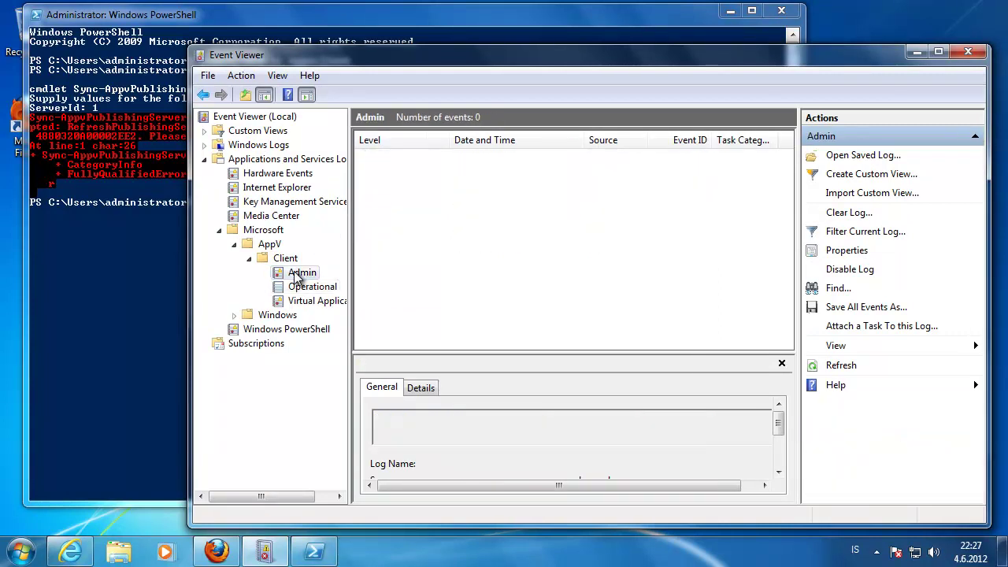
right_click(298, 278)
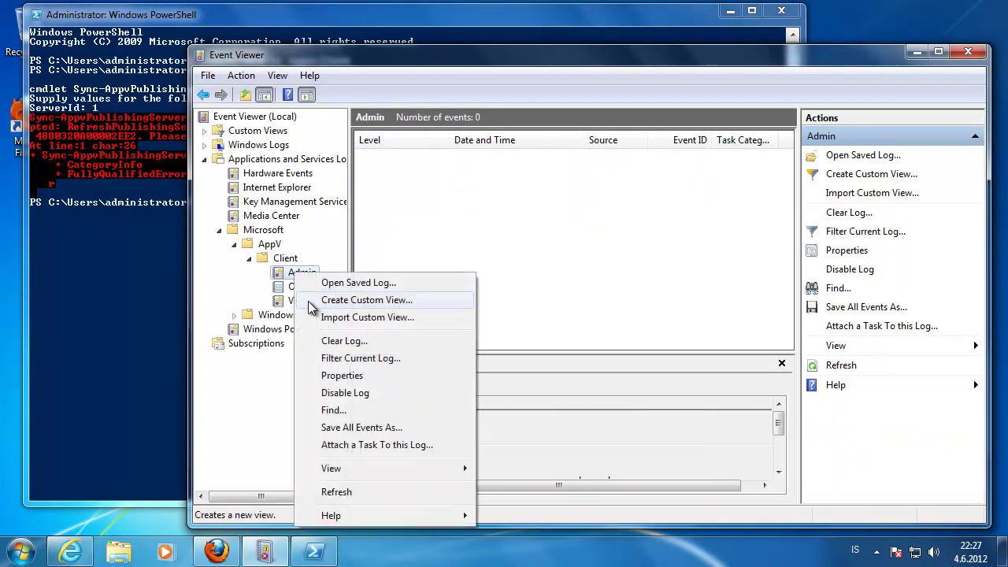
click(343, 496)
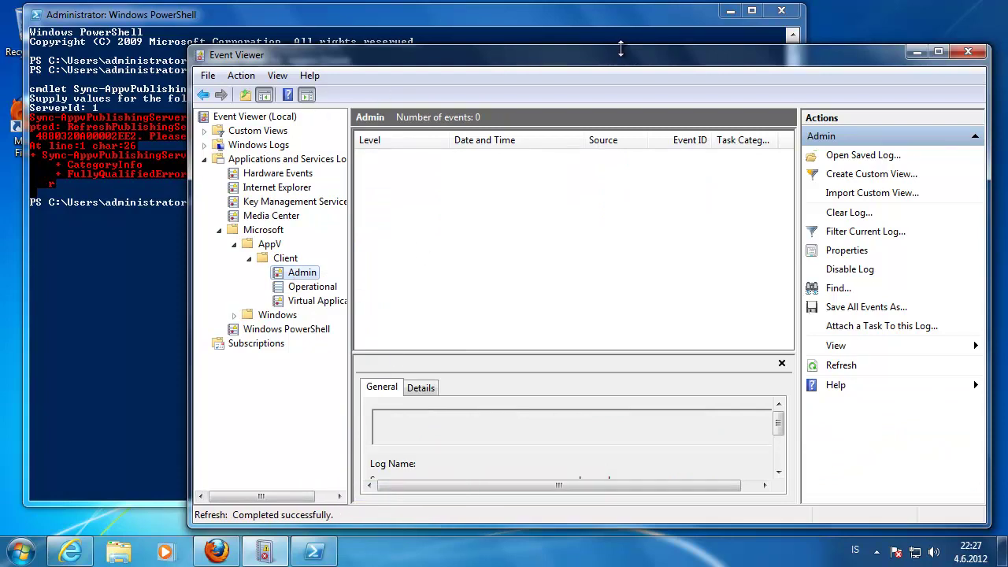
- Close Event Viewer and enable the App-V Publishing Port (TCP-IN) rule on the server
click(974, 53)
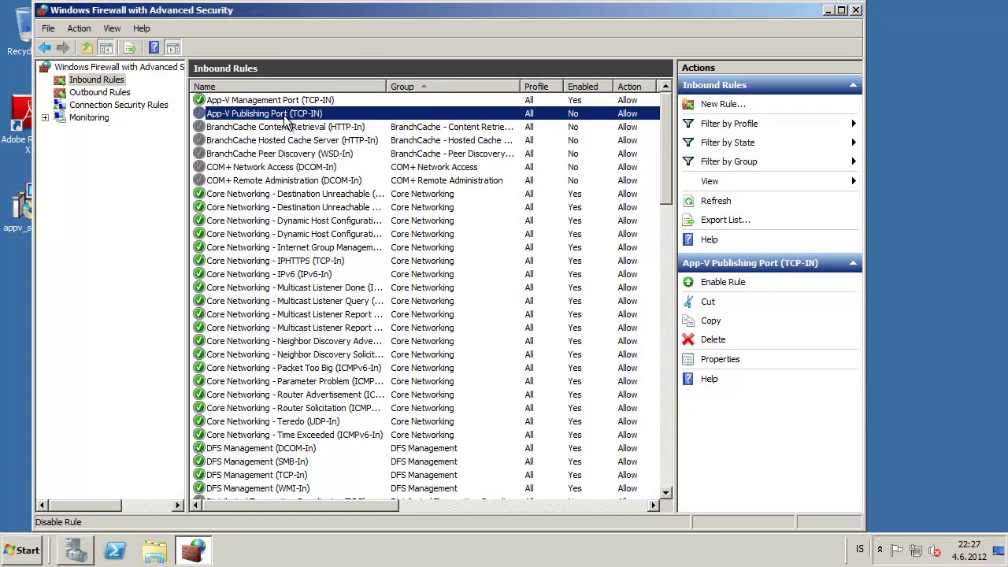
right_click(230, 115)
click(289, 124)
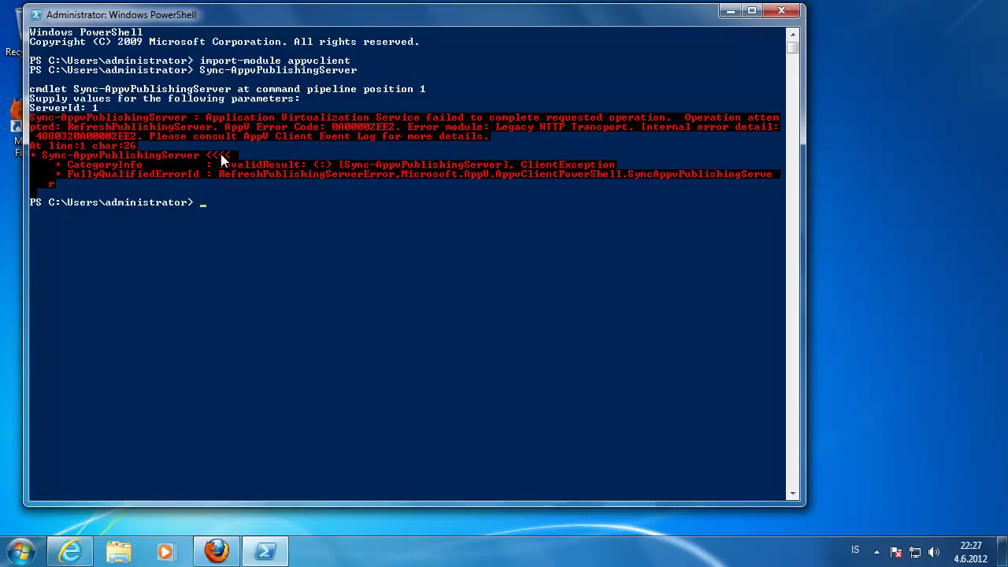
- Run telnet appvsrv.appv.local 50357 in the PowerShell console
click(222, 160)
key(Escape)
text(telnet appvsrv.appv.local 50357)
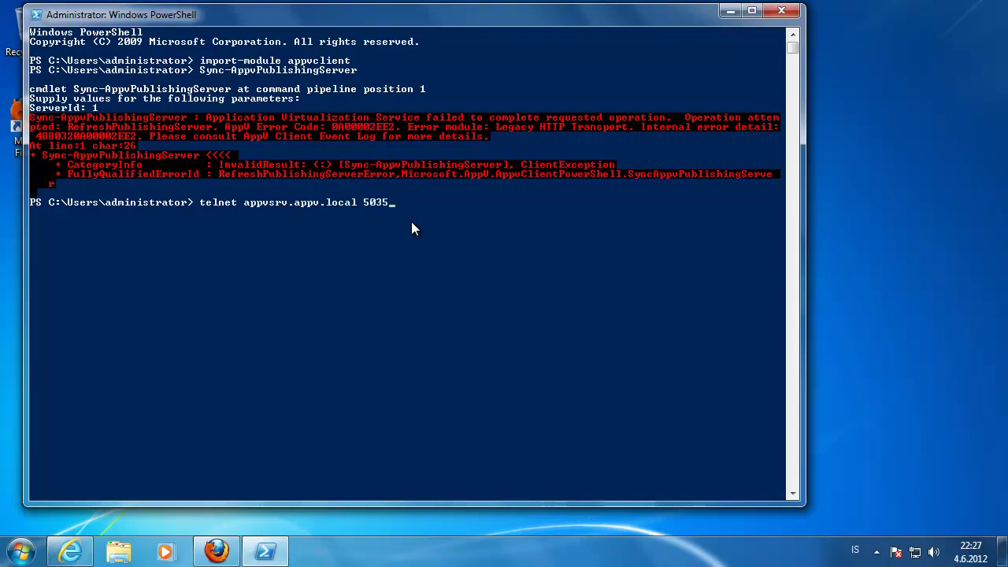
key(Return)
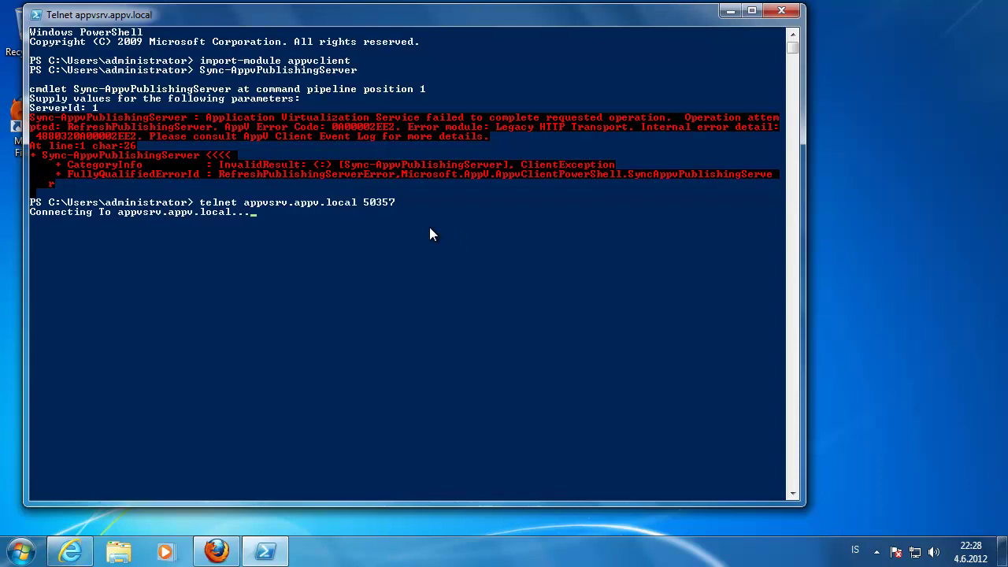
click(22, 551)
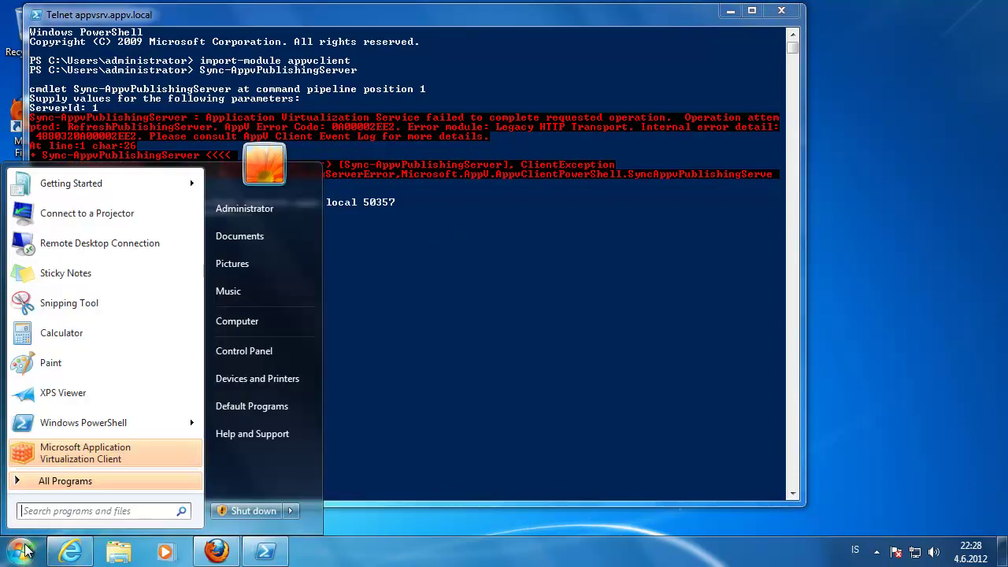
click(453, 319)
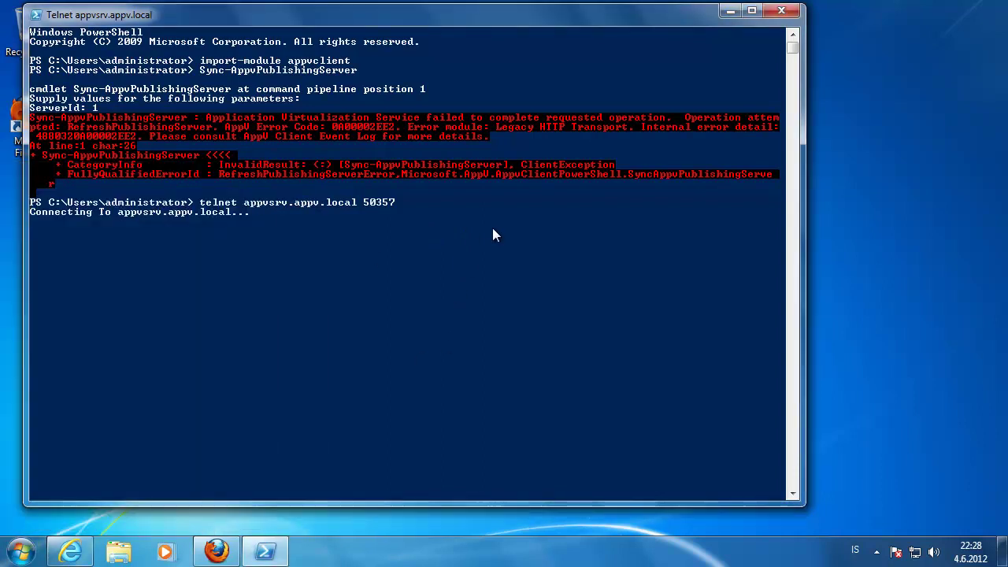
click(12, 558)
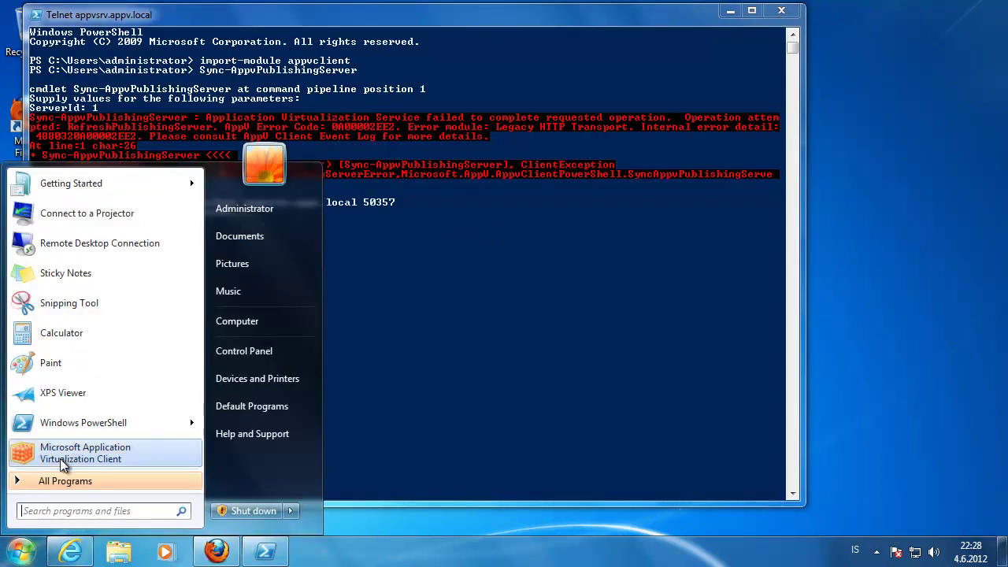
- In Command Prompt, telnet to appvsrv.appv.local on port 50517, then close the Telnet window
text(cmd)
key(Return)
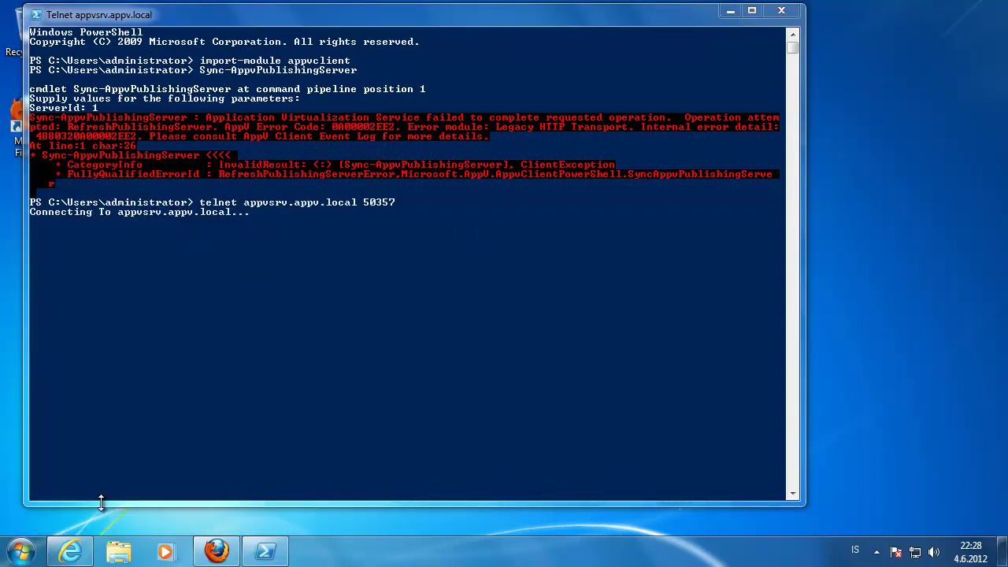
drag(277, 77, 569, 155)
text(telnet appv)
key(BackSpace)
key(BackSpace)
text(p)
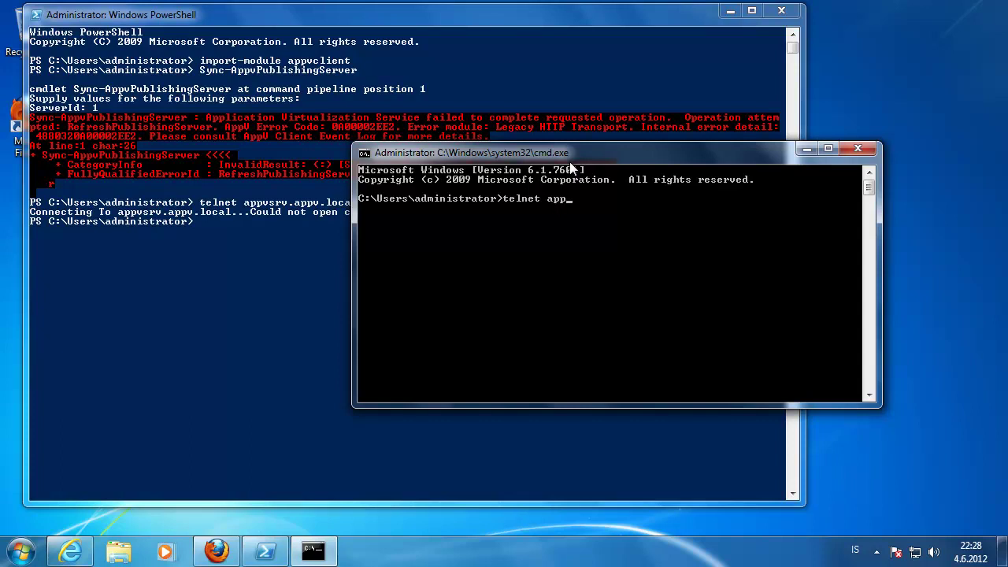
text(vsrv)
text(.appv.local 50)
text(517)
key(Return)
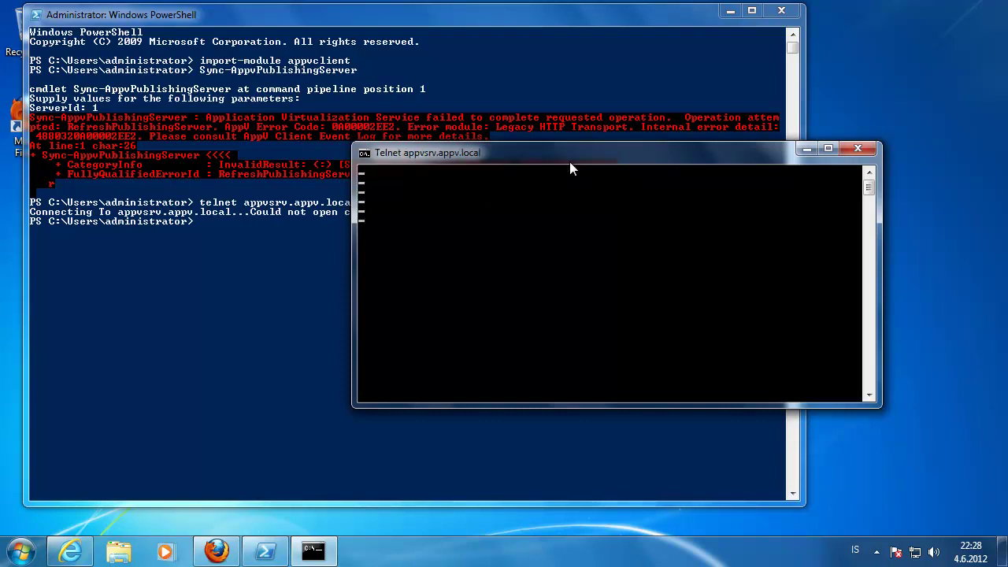
click(858, 148)
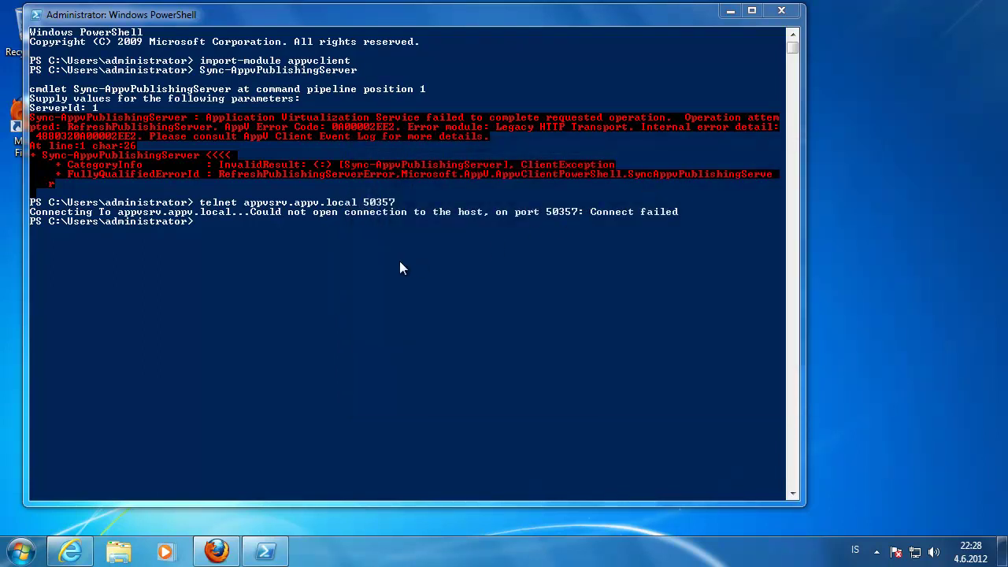